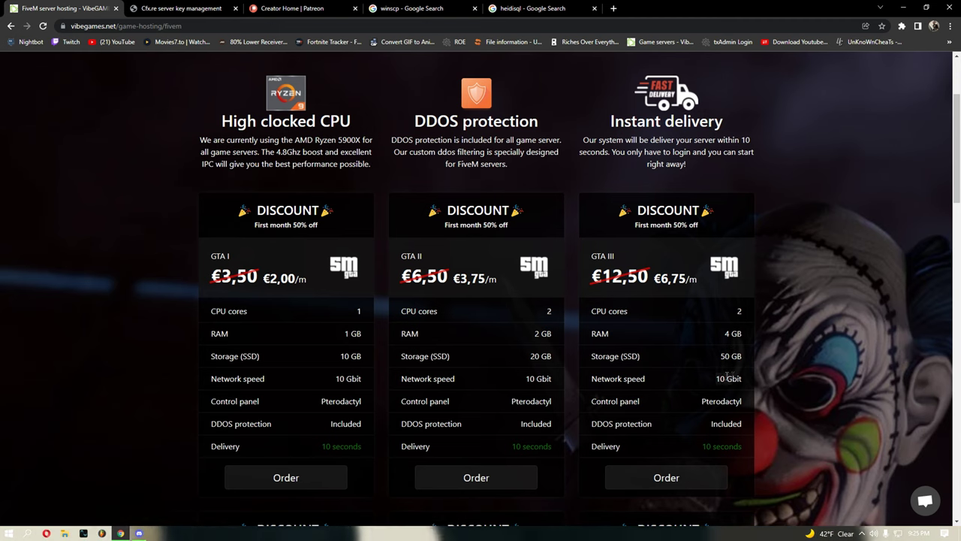
- Examine the FiveM hosting plans from GTA I to GTA IX, comparing their prices, CPU cores, RAM and storage
scroll(548, 360, down, 2)
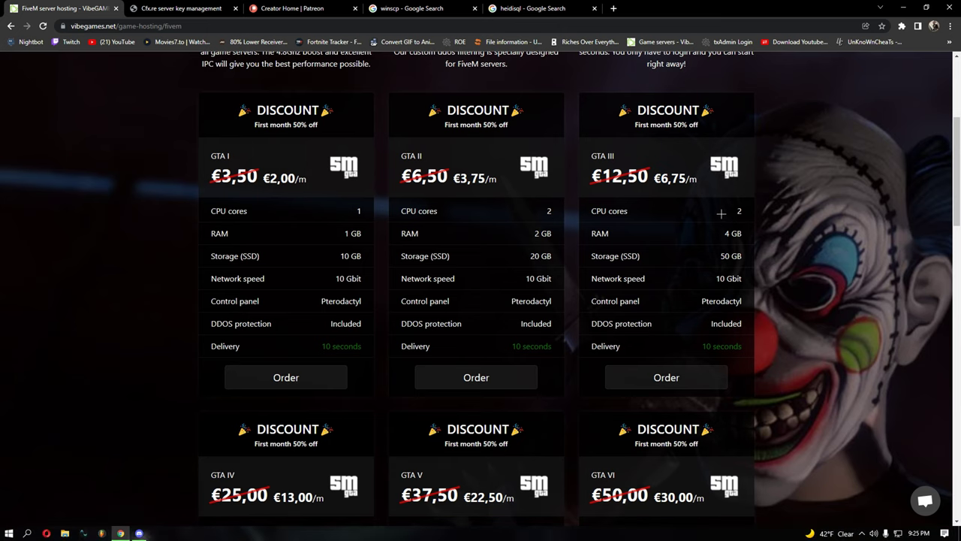
scroll(732, 234, down, 5)
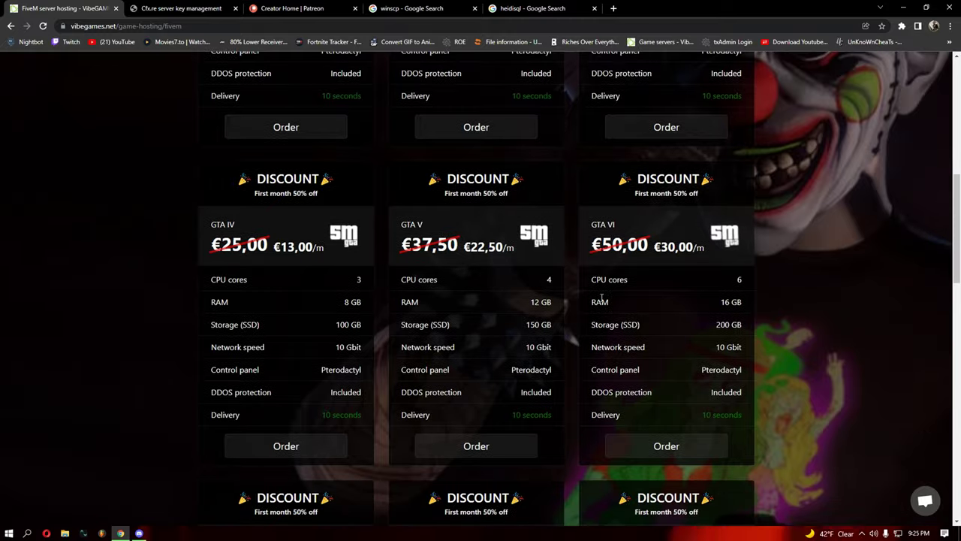
scroll(663, 392, up, 8)
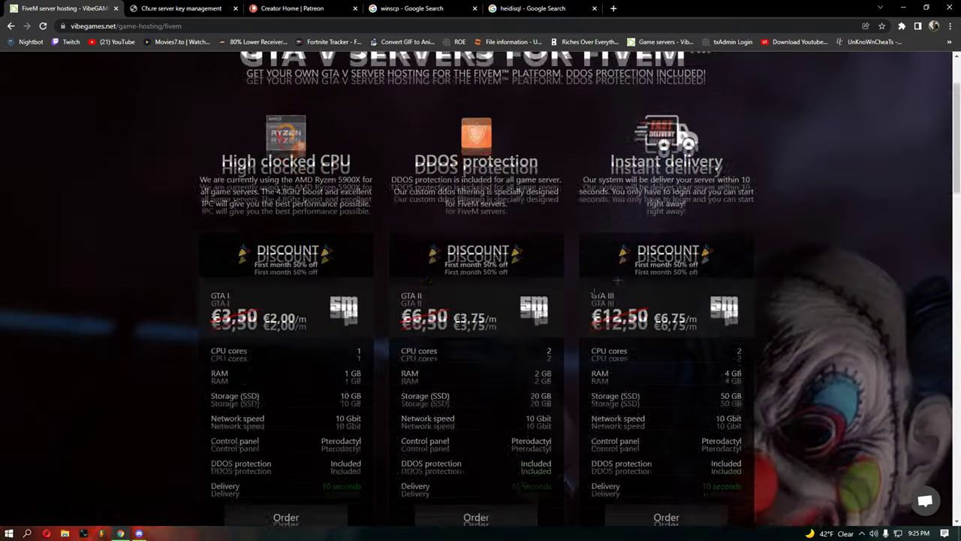
scroll(658, 353, down, 9)
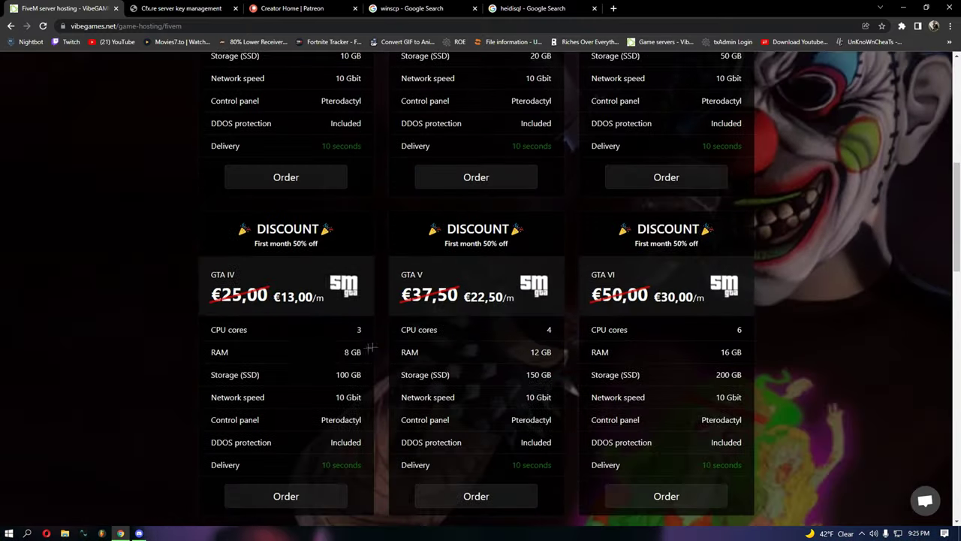
scroll(282, 387, up, 7)
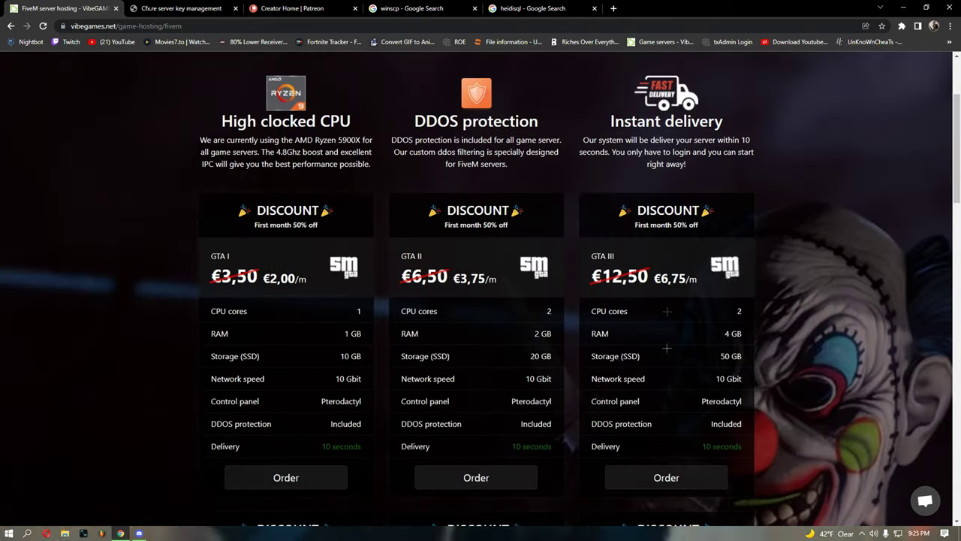
scroll(665, 347, down, 2)
scroll(666, 361, down, 3)
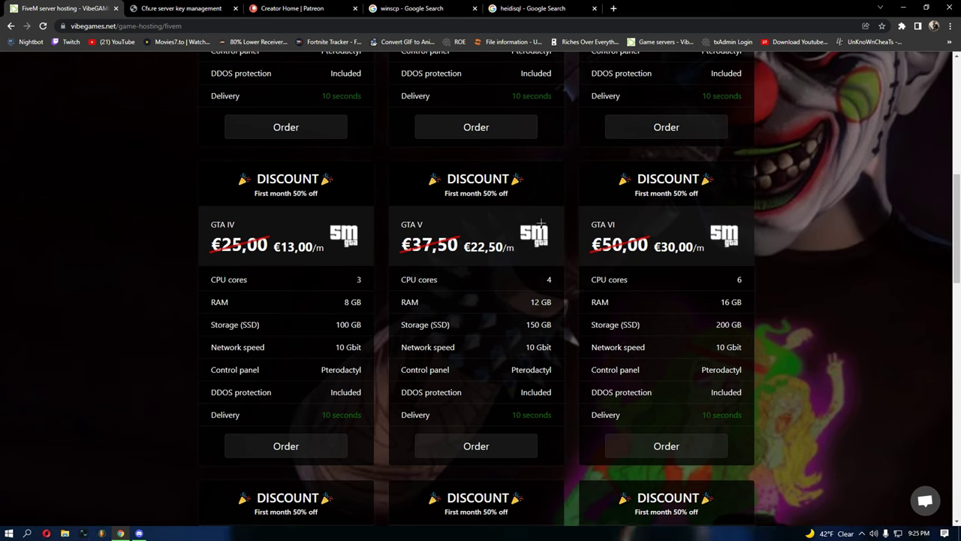
scroll(541, 222, down, 6)
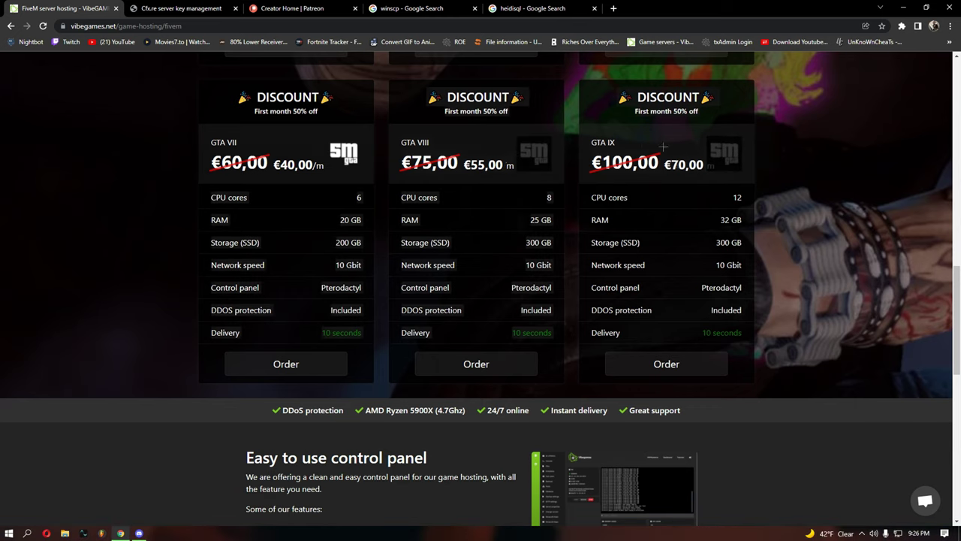
scroll(569, 210, up, 3)
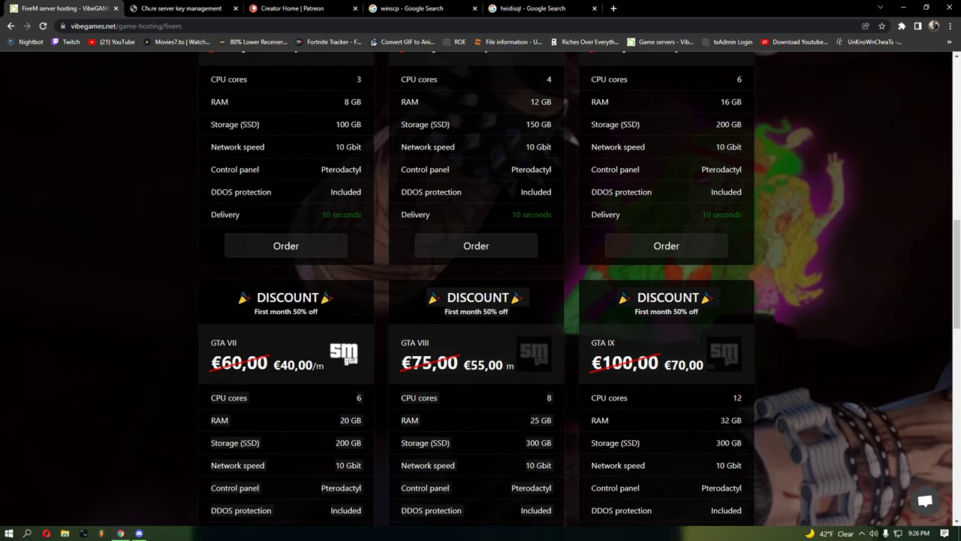
drag(956, 257, 957, 213)
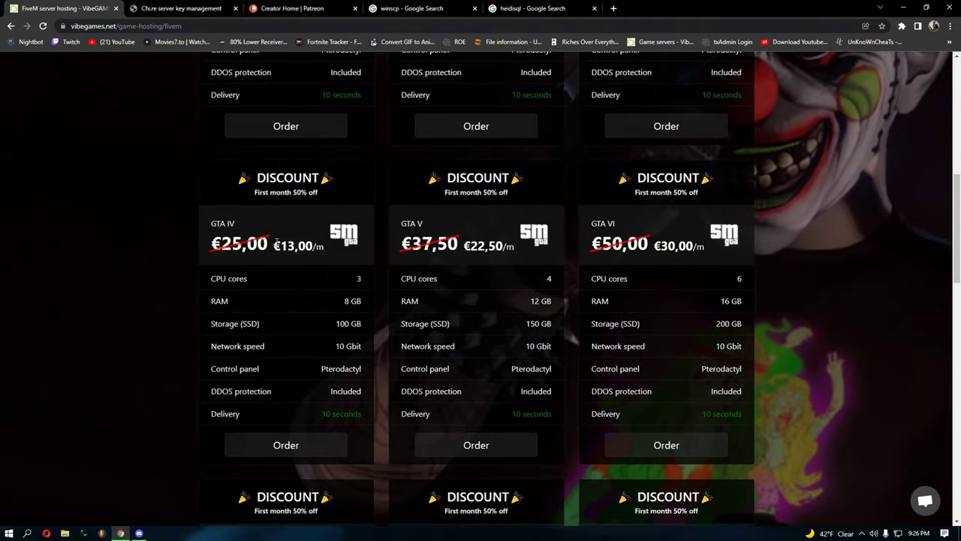
drag(958, 204, 957, 98)
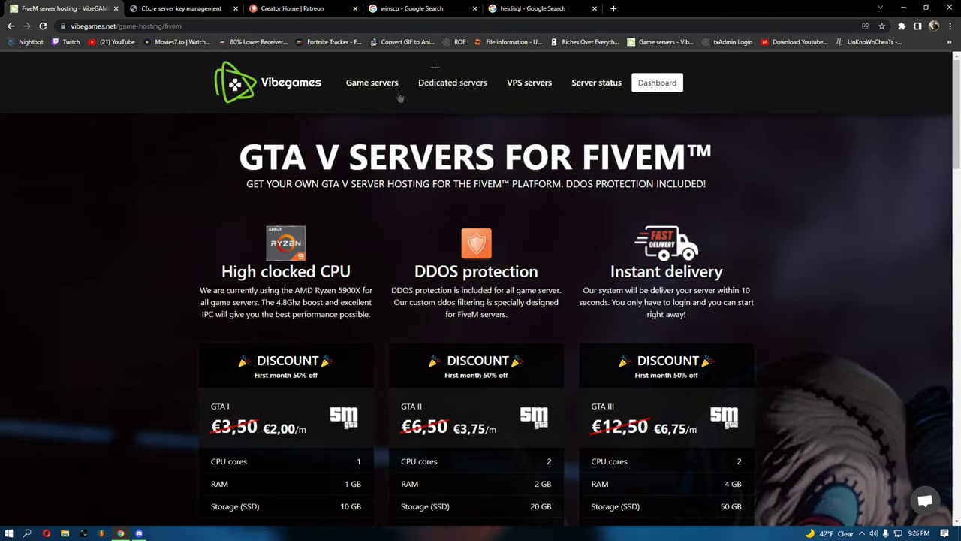
- Open the GTA IV plan server from the Vibegames dashboard and enter its control panel to reach the server console
click(658, 84)
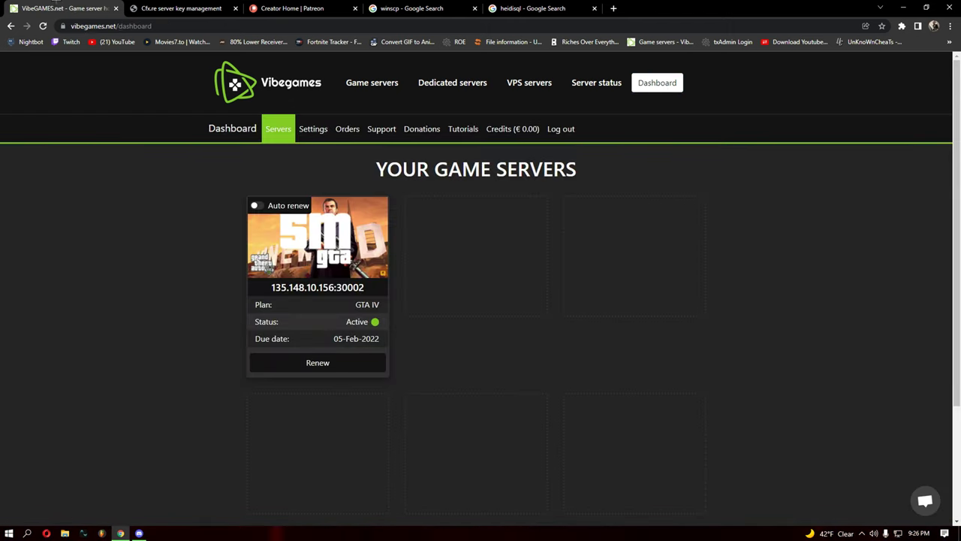
mouse_move(364, 270)
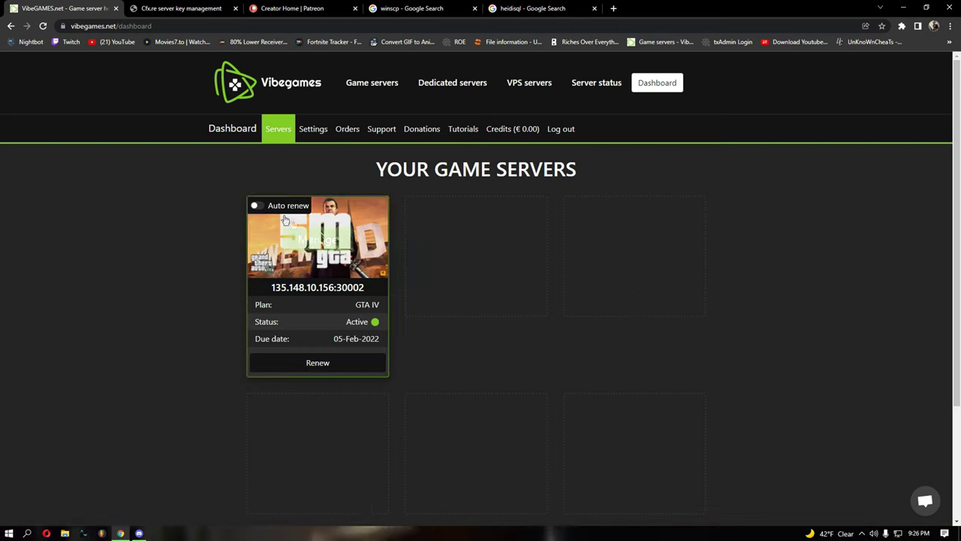
click(317, 238)
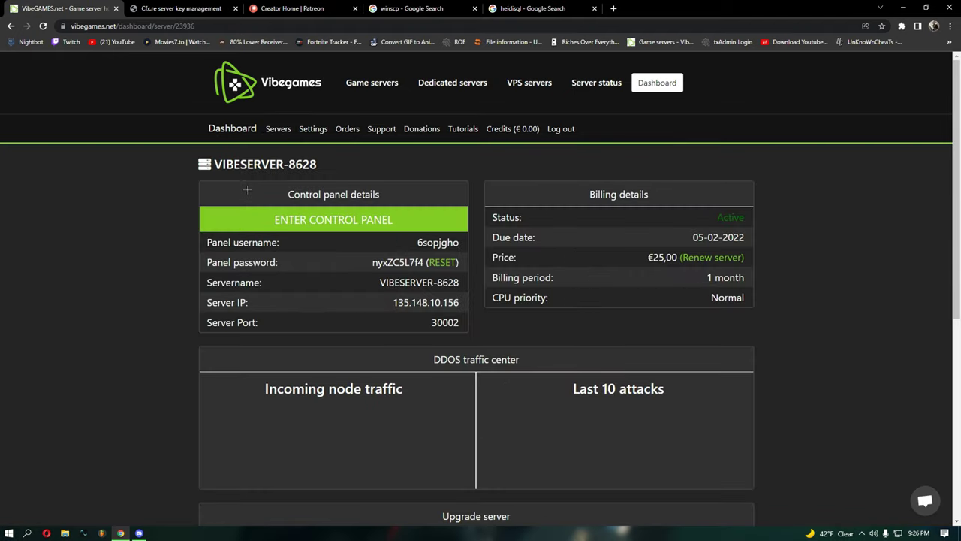
click(377, 219)
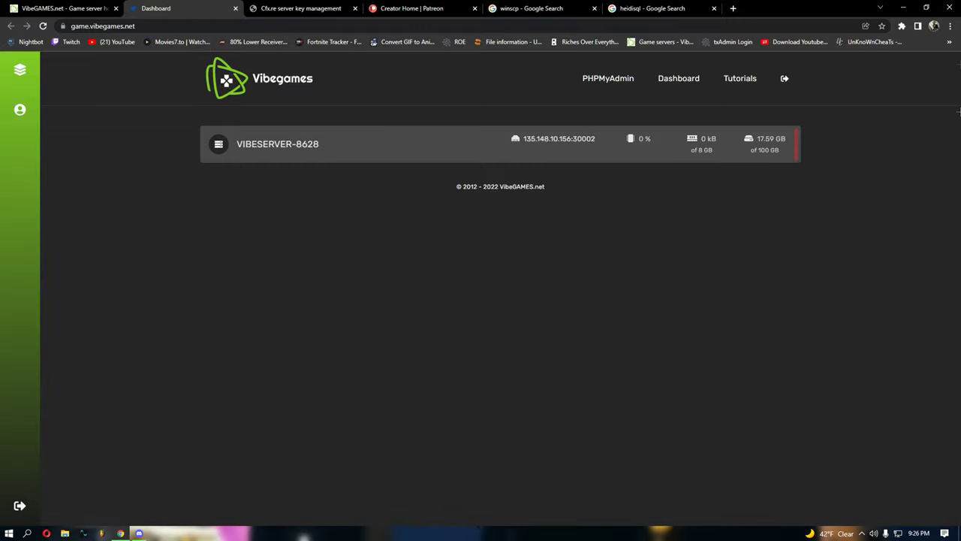
click(297, 159)
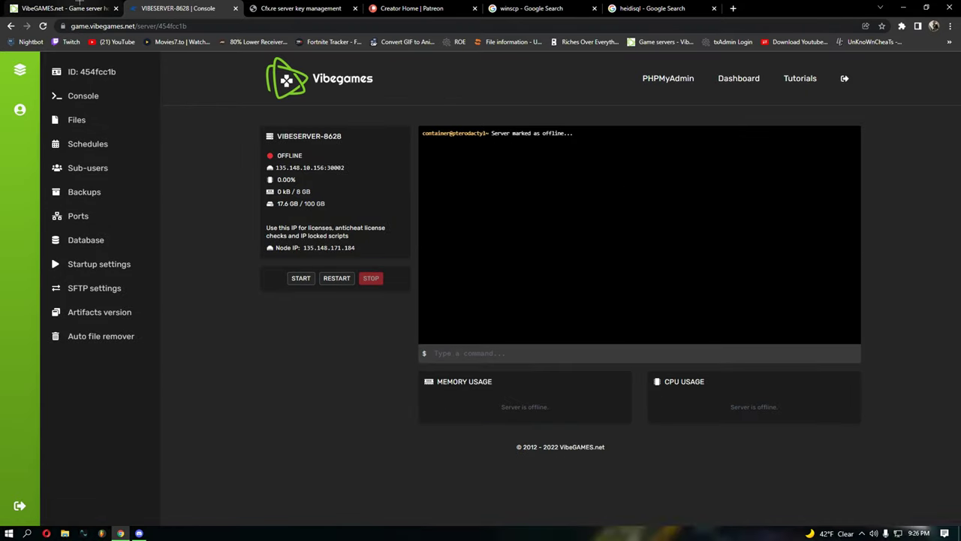
- Review the server's SFTP details, its container files and its startup variables
click(81, 292)
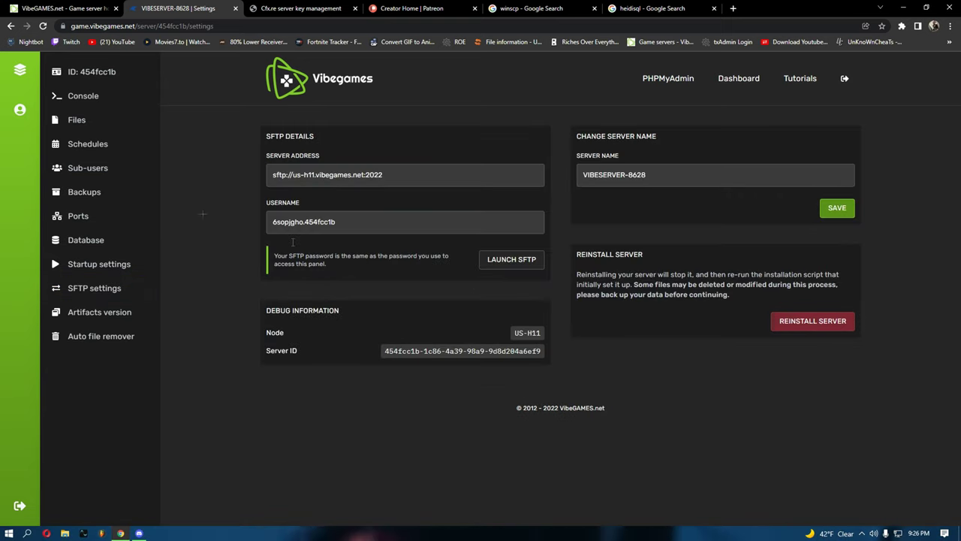
click(83, 128)
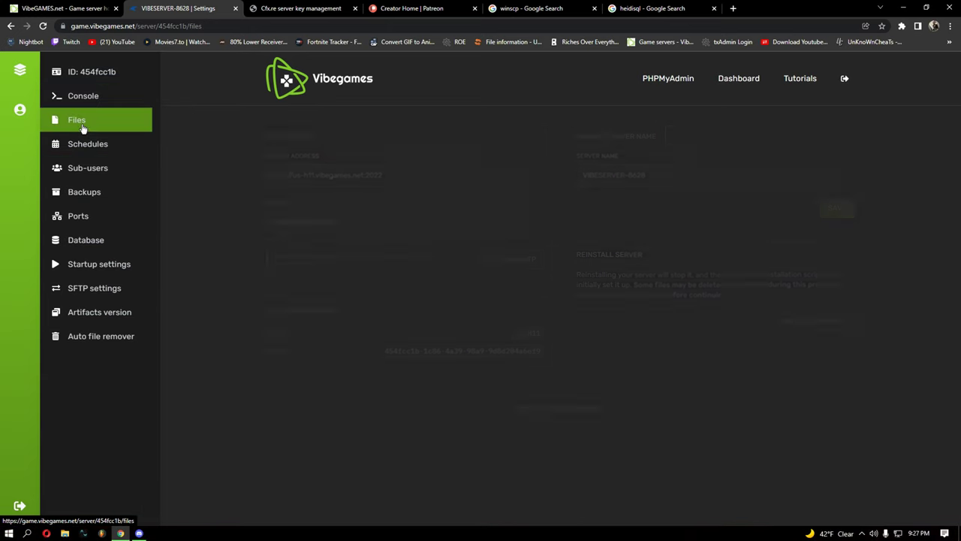
click(273, 135)
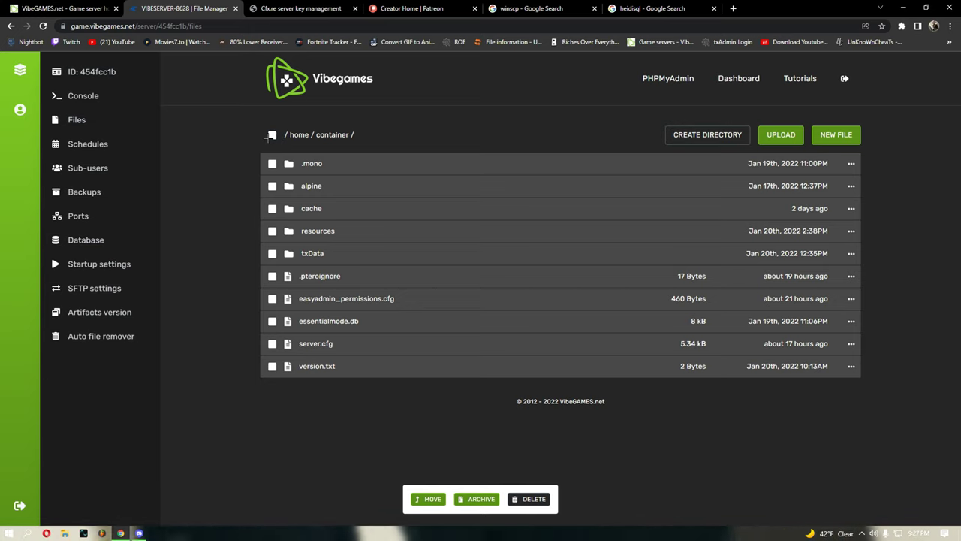
click(273, 136)
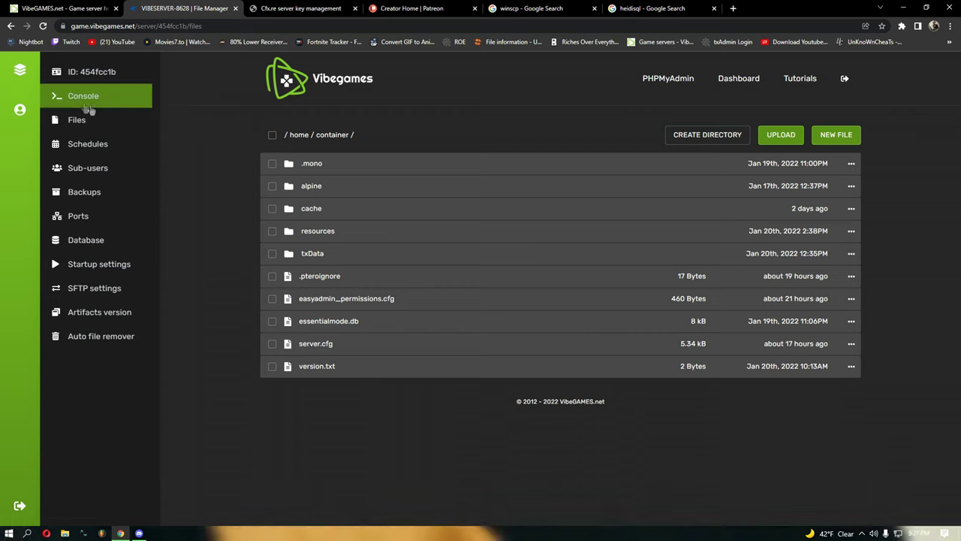
click(94, 288)
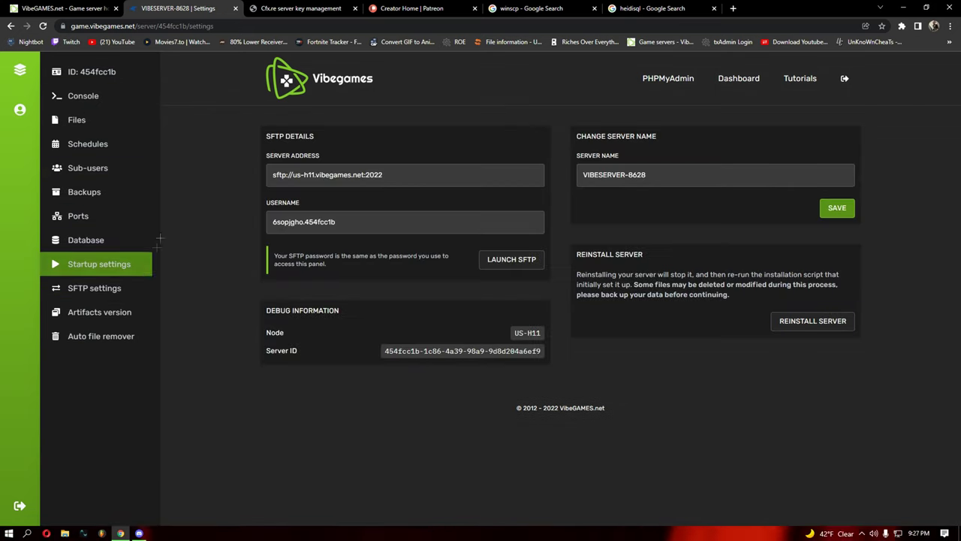
click(129, 263)
scroll(829, 396, down, 5)
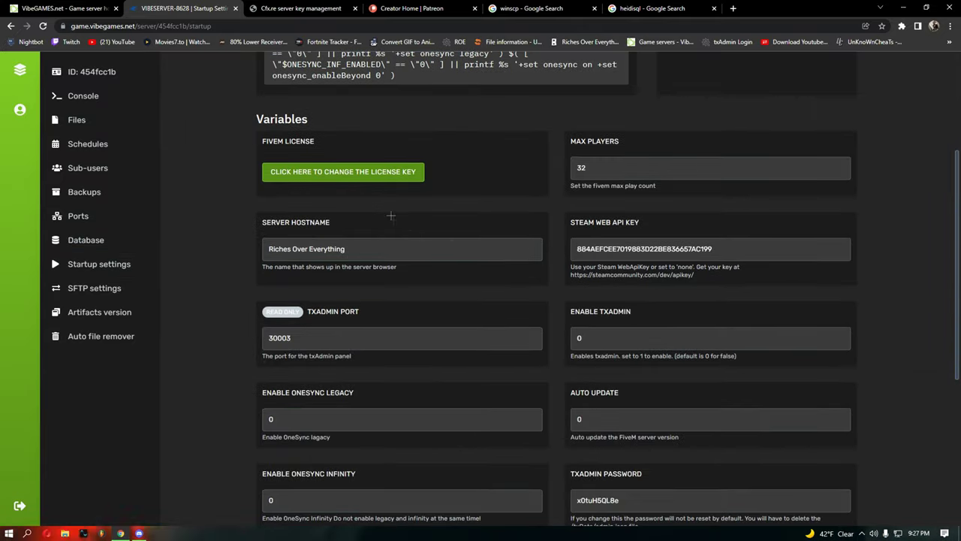
scroll(743, 372, up, 4)
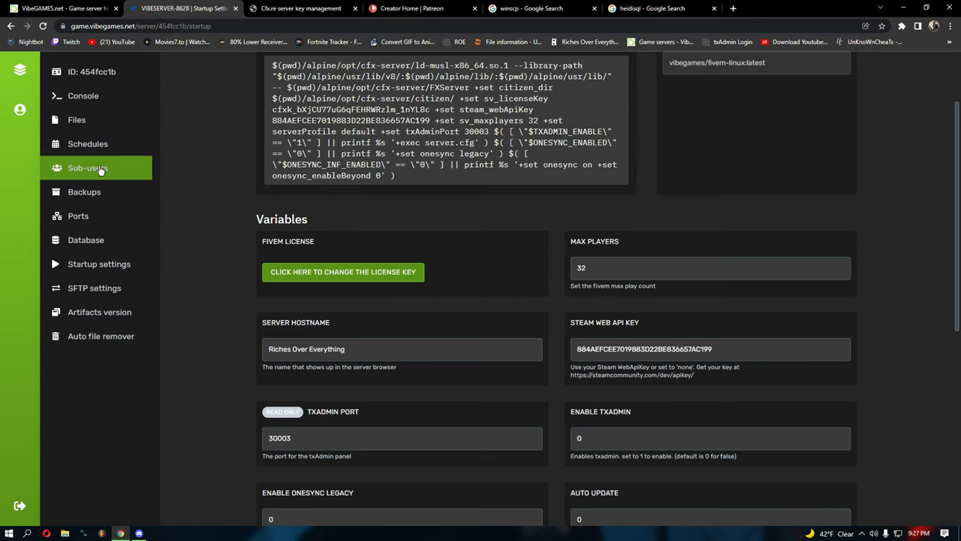
- Delete the s25379_yourservername database, confirming with its full name
click(110, 240)
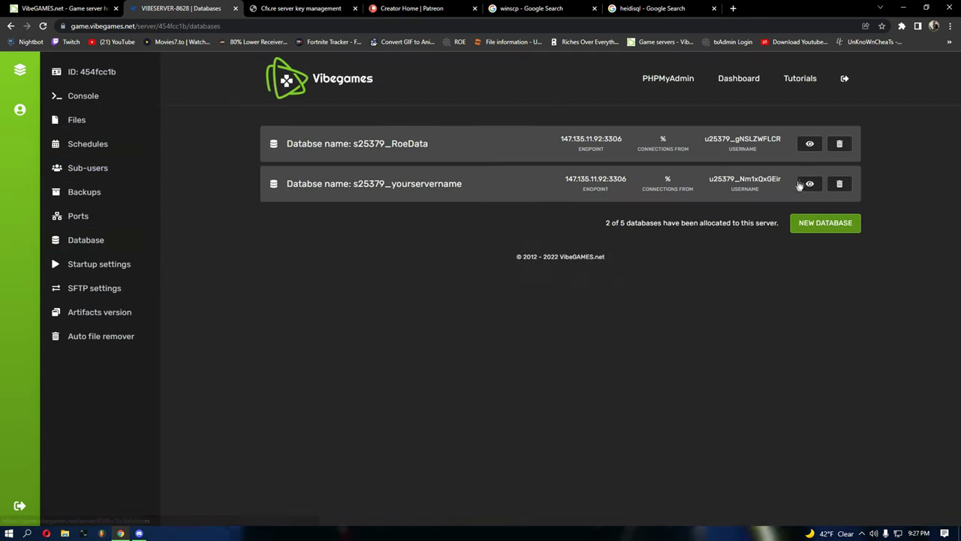
click(839, 187)
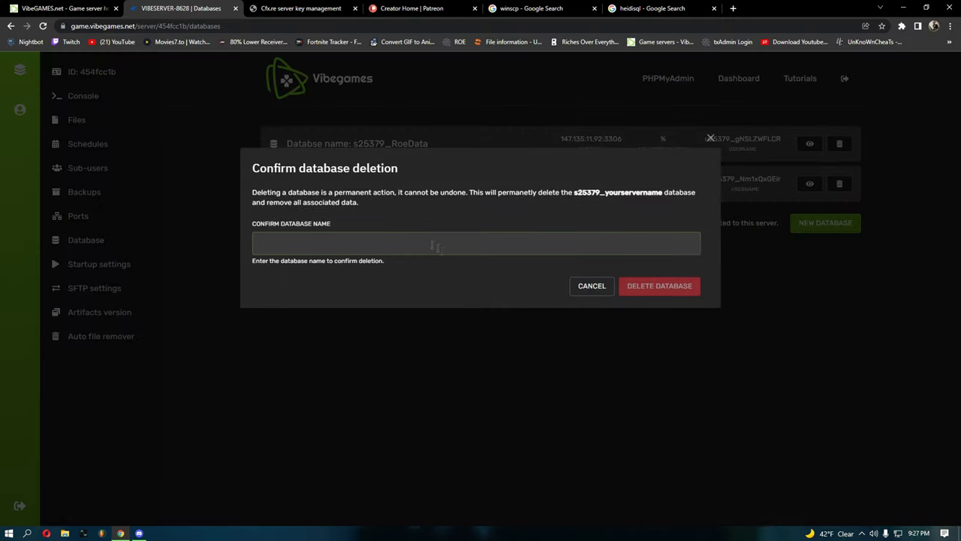
double_click(603, 195)
right_click(610, 197)
click(627, 202)
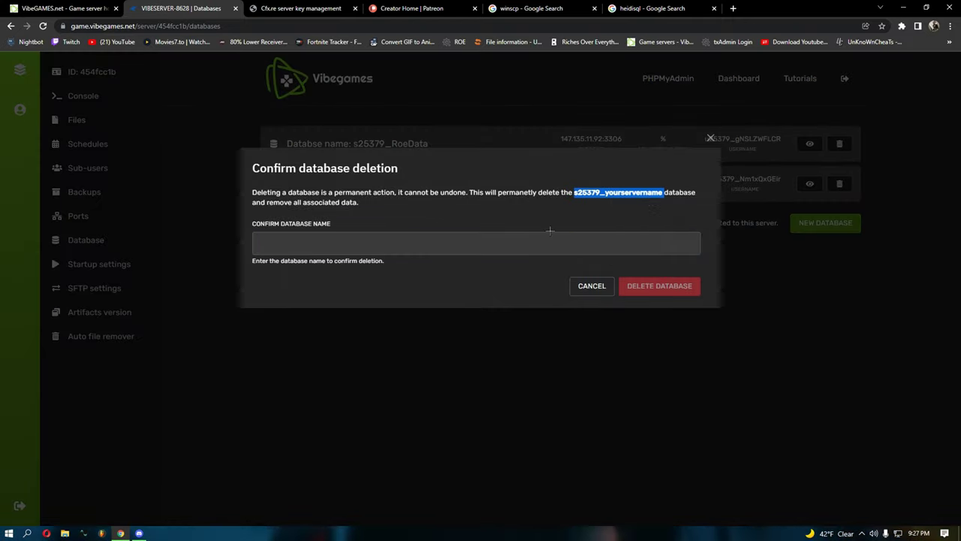
click(549, 240)
right_click(549, 240)
click(559, 320)
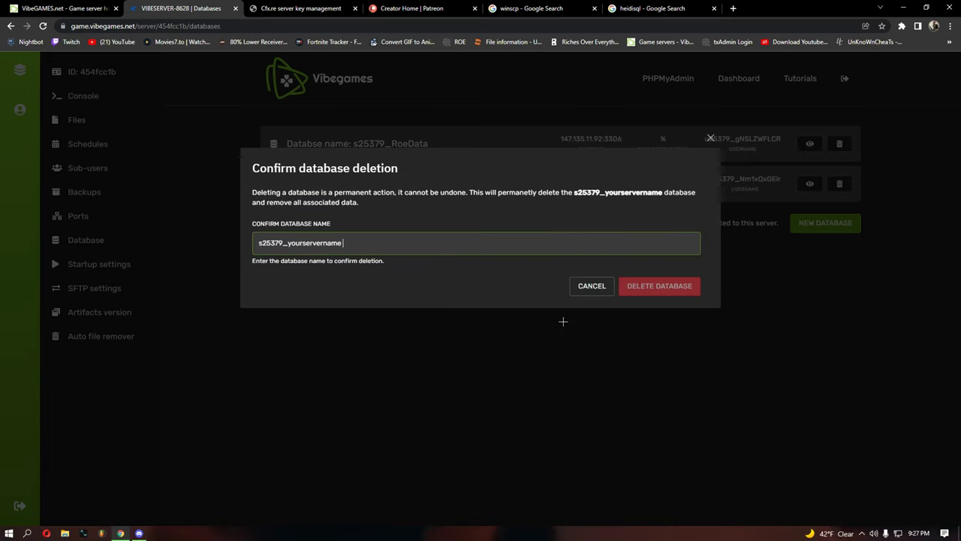
click(654, 285)
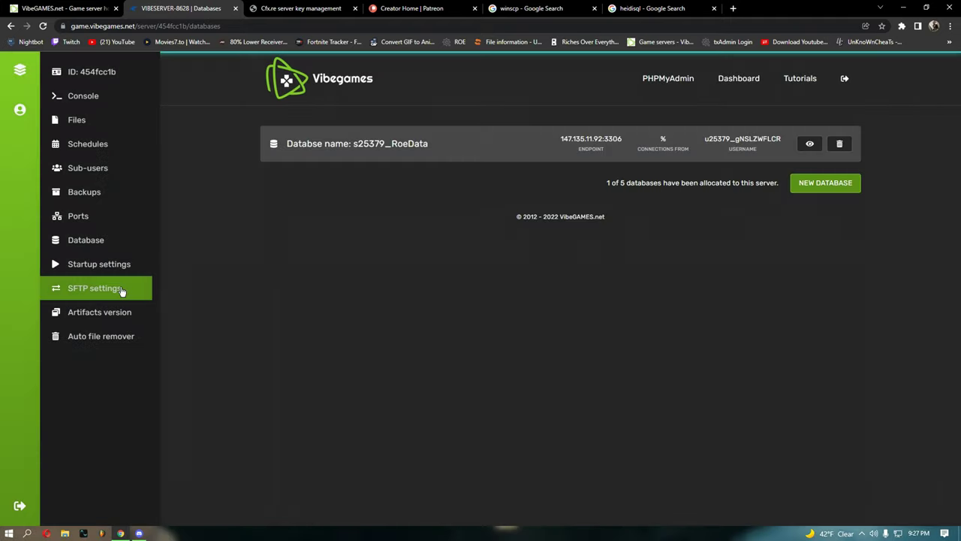
- Create a new database named newserver for the game server
click(825, 183)
click(307, 214)
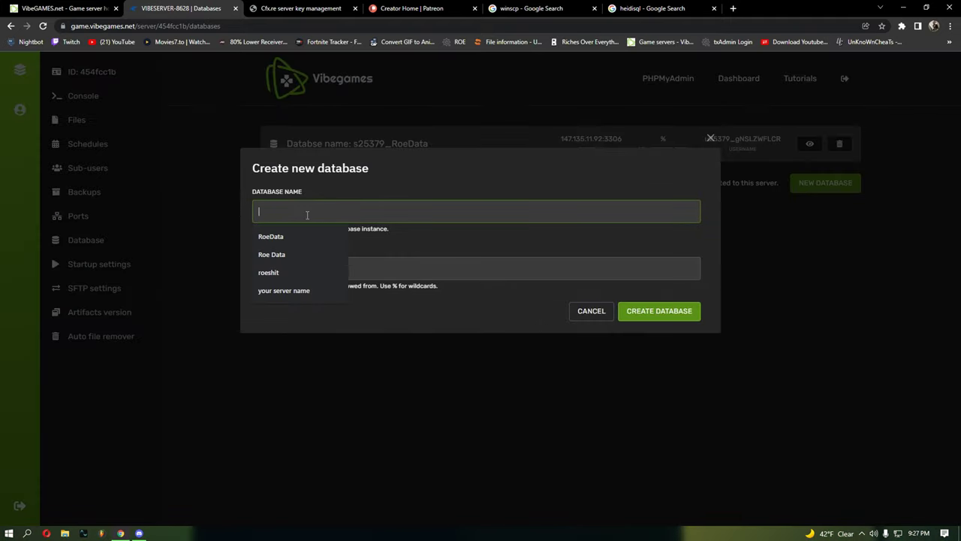
text(newserver)
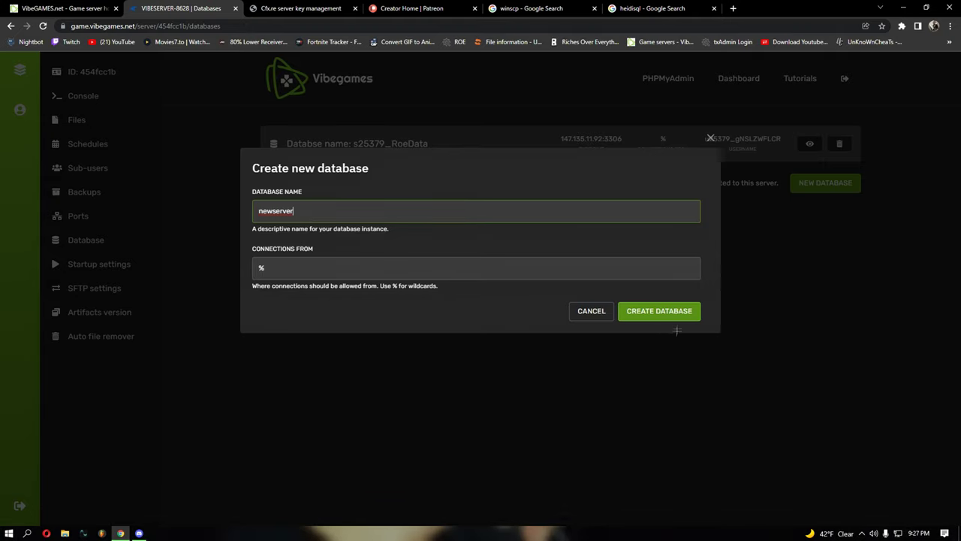
click(661, 312)
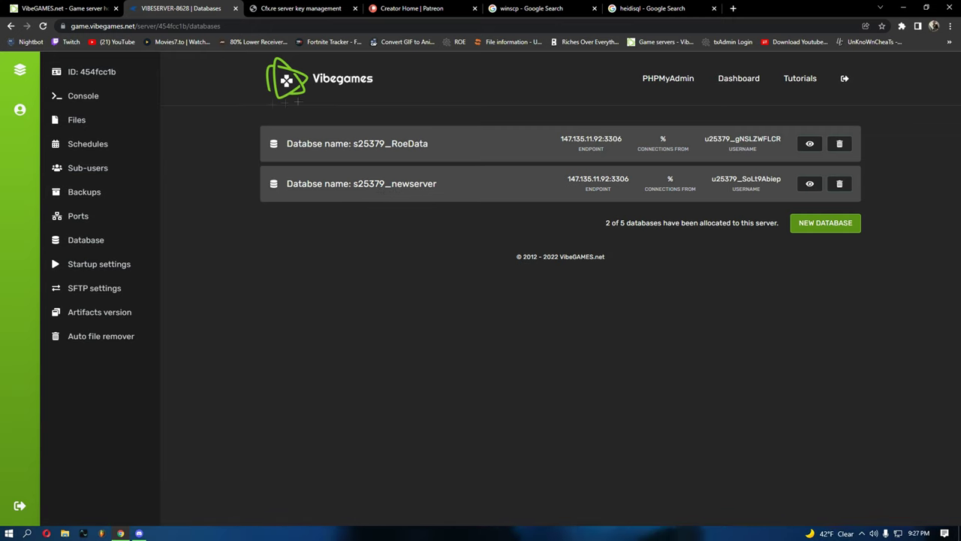
click(114, 125)
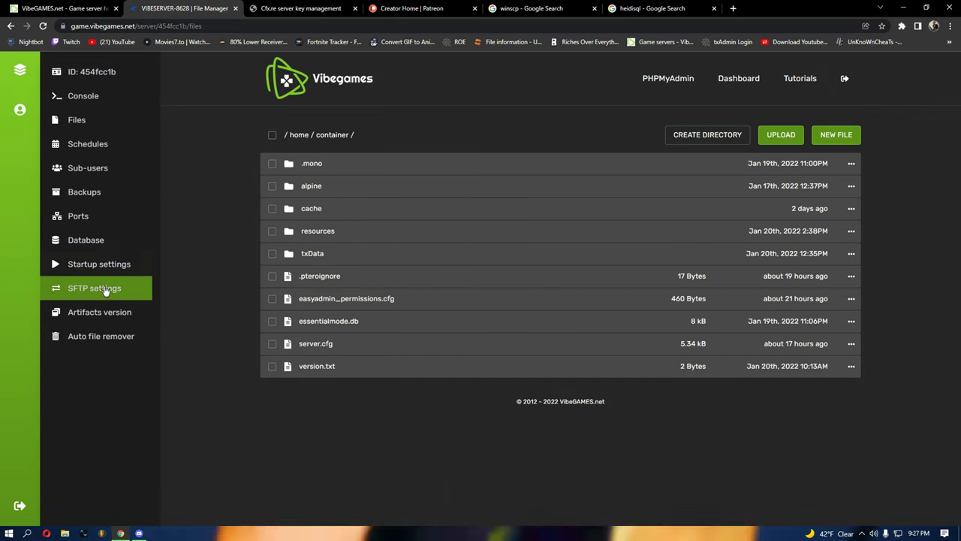
click(110, 239)
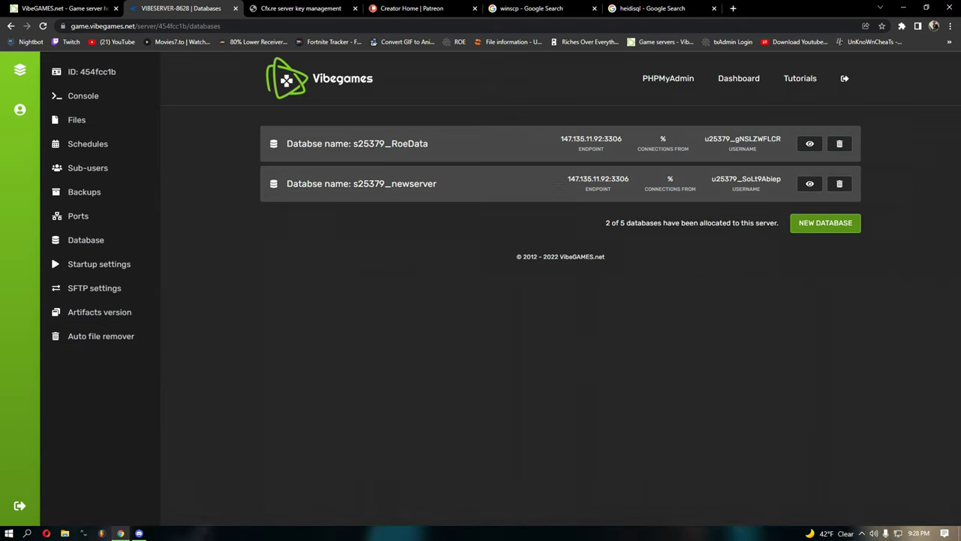
- Open the WinSCP 5.19 download page from the winscp search and examine the available downloads
click(542, 9)
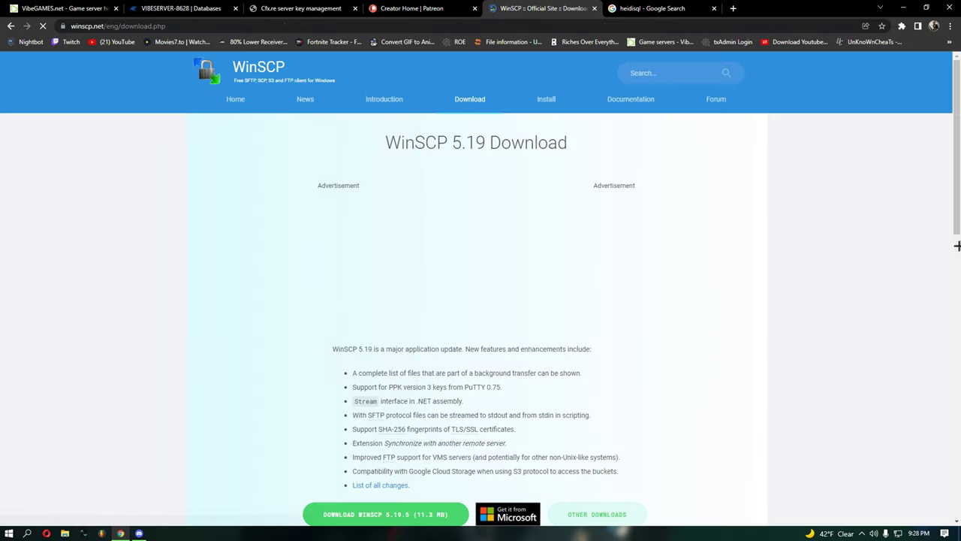
scroll(459, 436, down, 2)
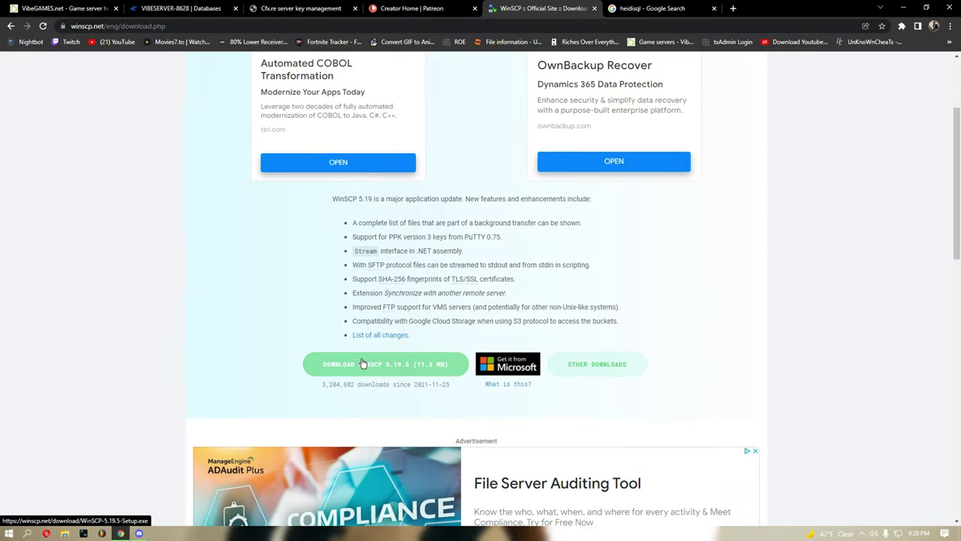
scroll(397, 357, up, 2)
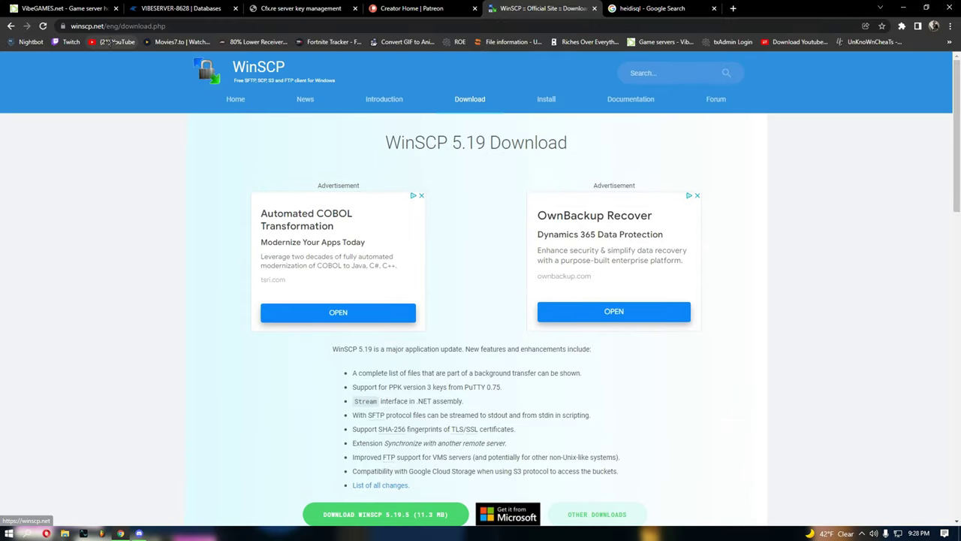
- Download the WinSCP 5.19.5 installer from the WinSCP website
scroll(398, 343, down, 2)
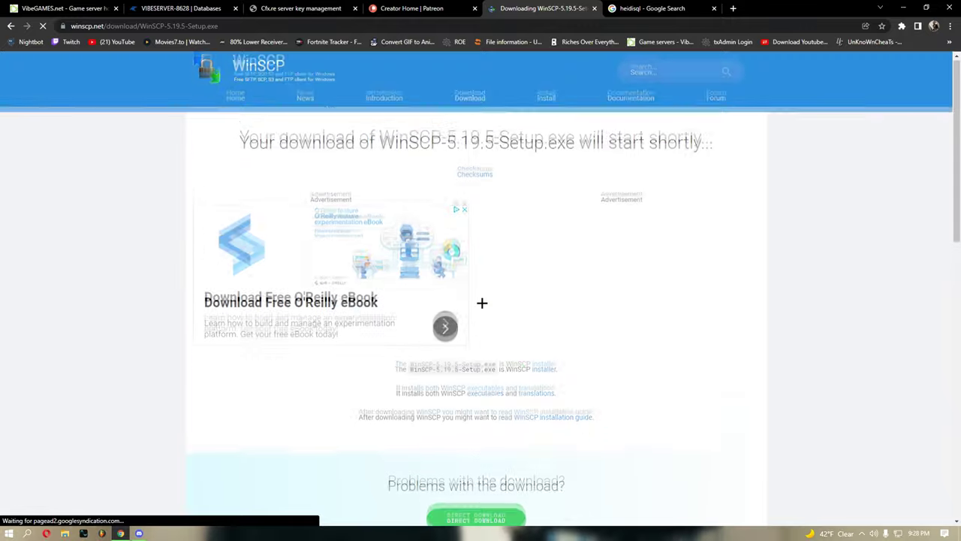
scroll(486, 306, down, 2)
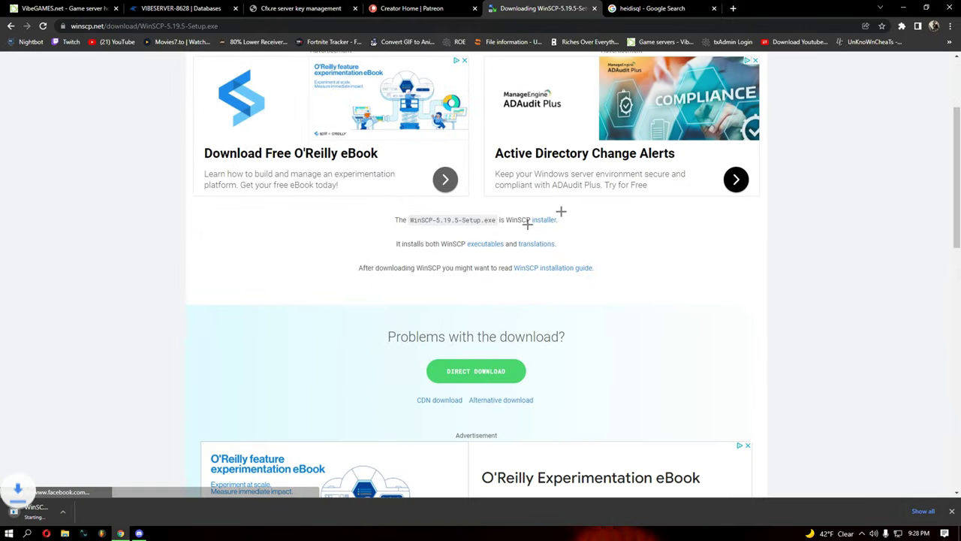
click(467, 373)
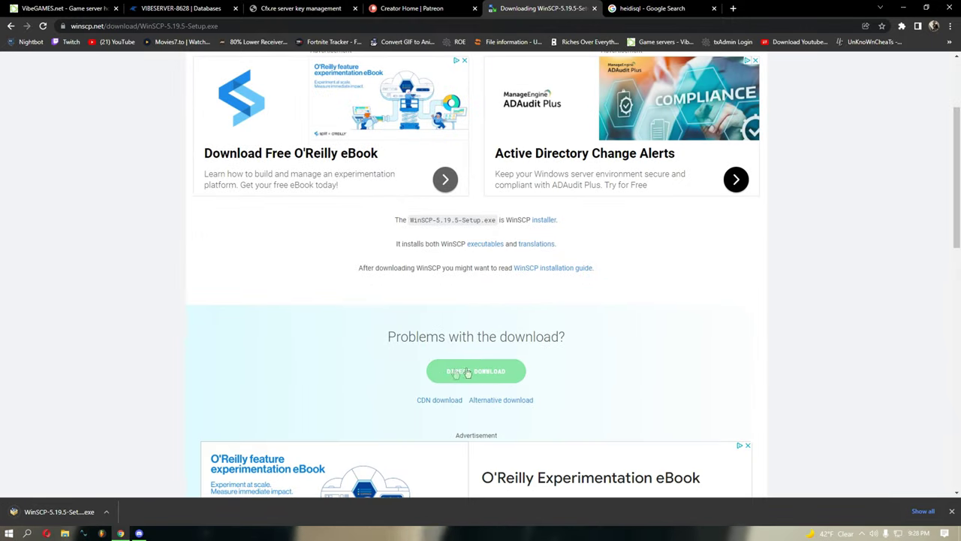
click(106, 511)
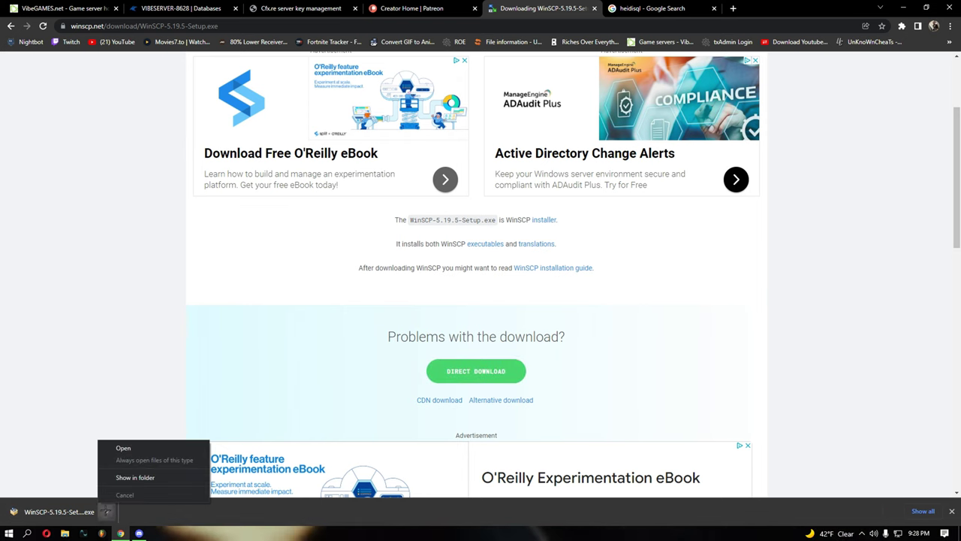
click(120, 445)
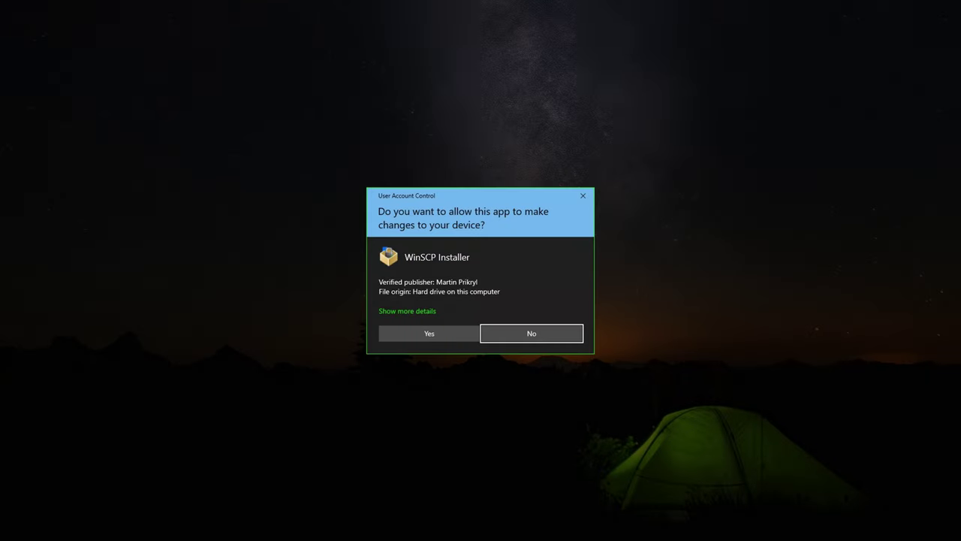
click(458, 332)
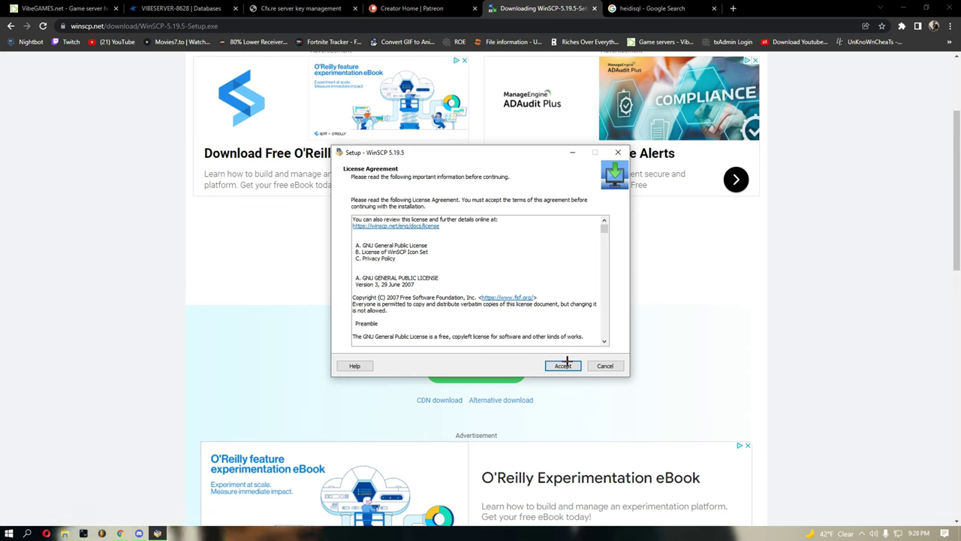
click(565, 365)
click(572, 366)
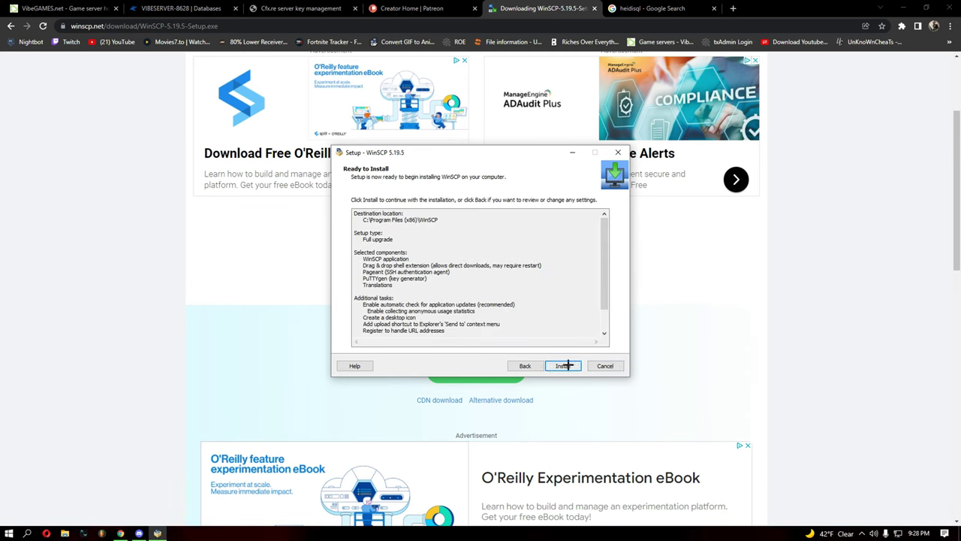
click(618, 152)
click(518, 318)
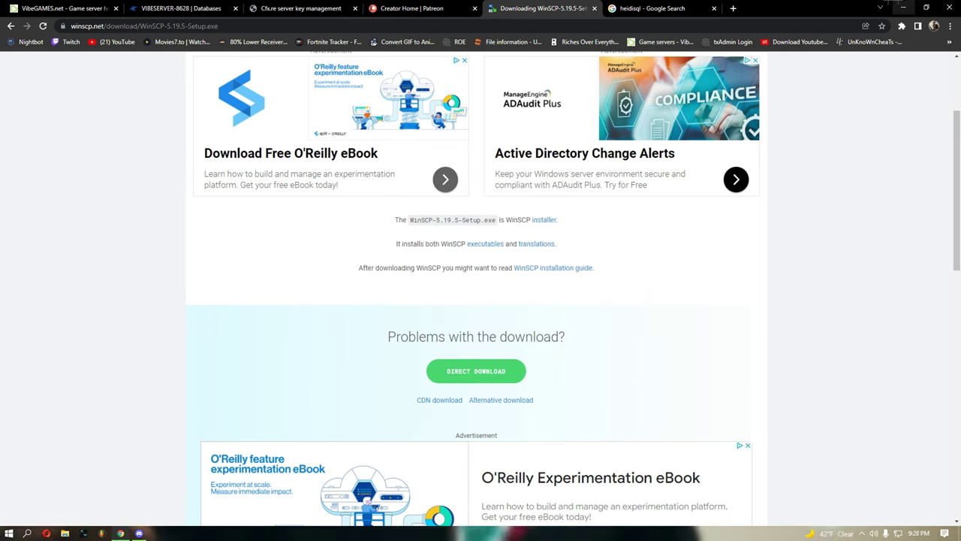
- Start downloading the HeidiSQL 11.3 combined 32/64-bit installer from the HeidiSQL downloads page
click(665, 7)
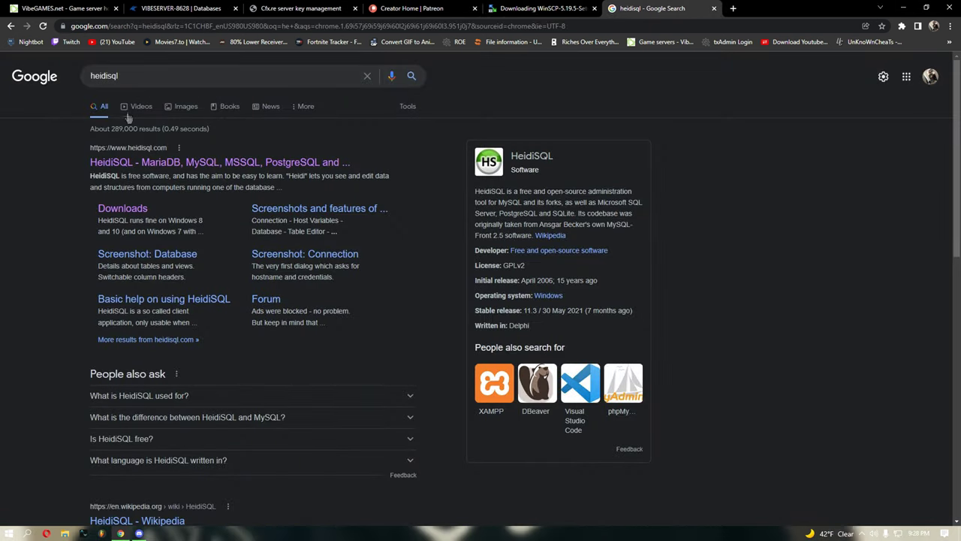
click(120, 214)
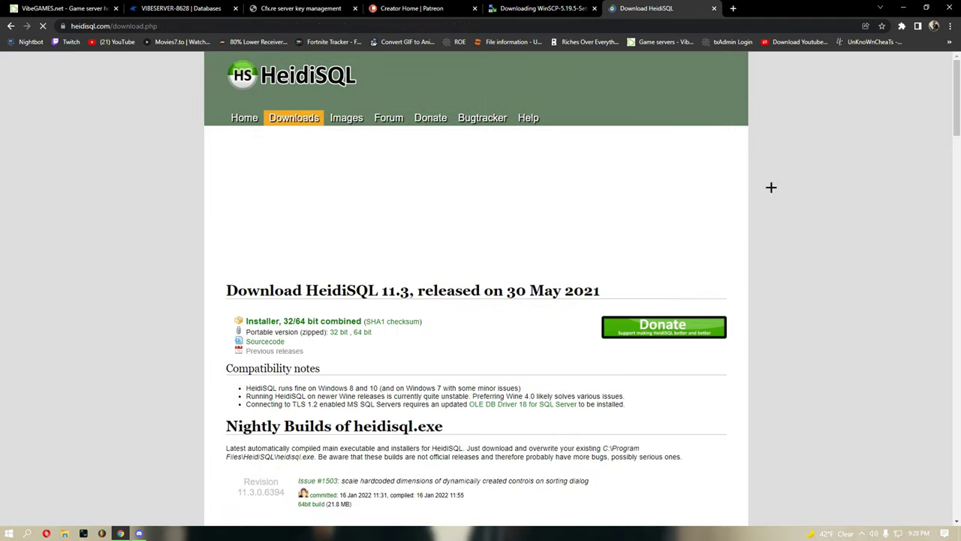
scroll(329, 338, down, 3)
scroll(323, 334, up, 2)
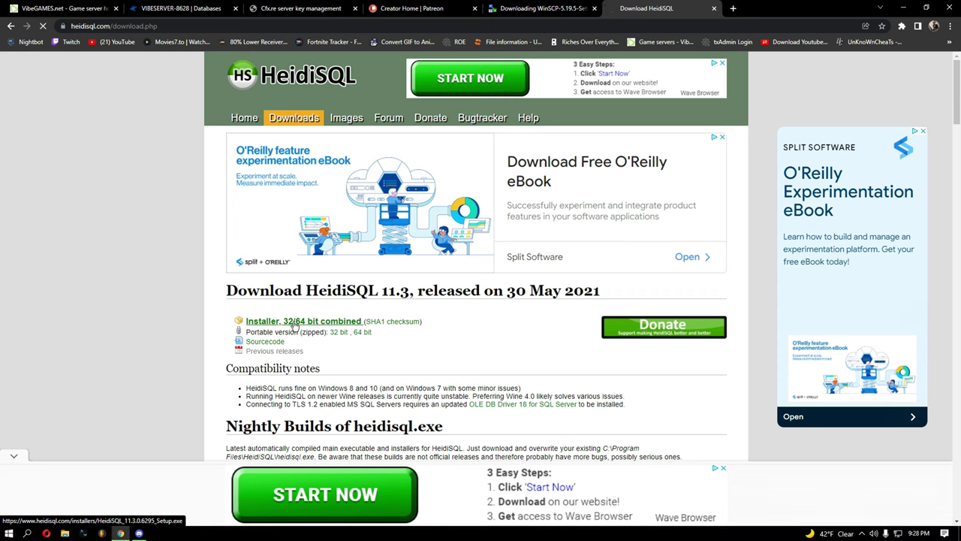
click(294, 325)
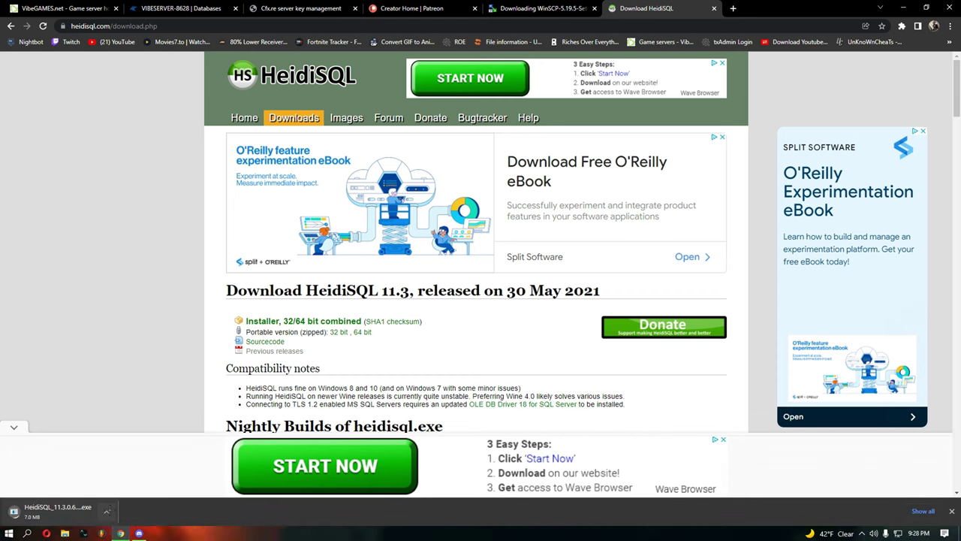
- Cancel the running download of the HeidiSQL installer
click(107, 512)
click(187, 436)
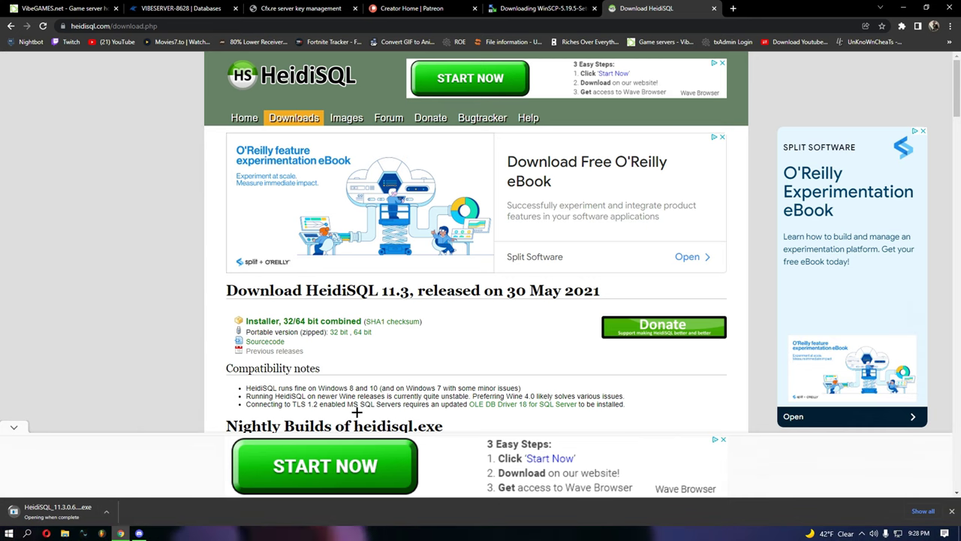
click(107, 512)
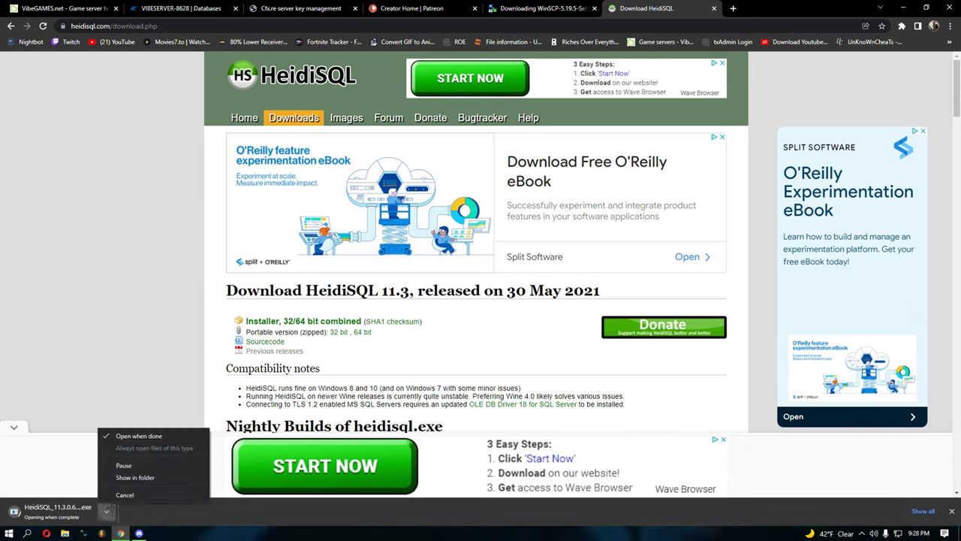
click(107, 511)
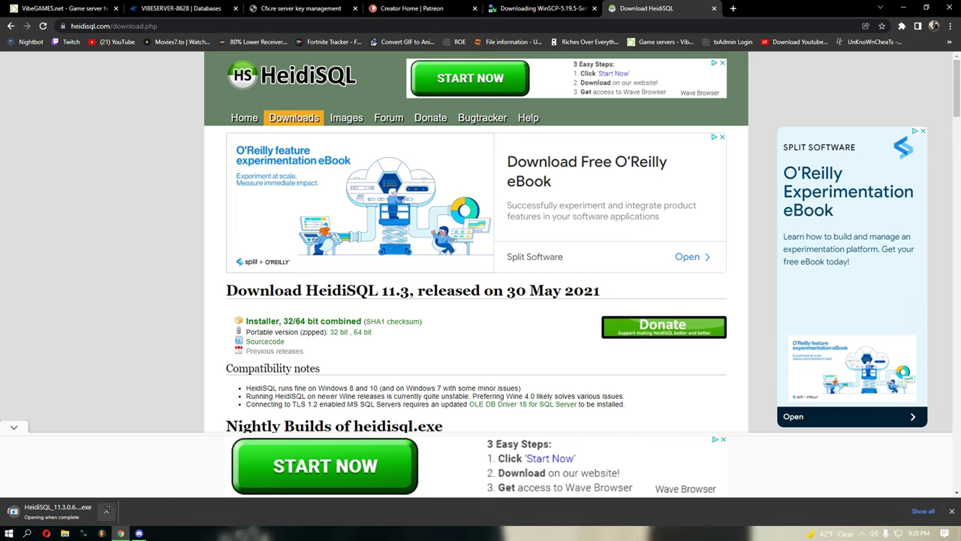
click(107, 511)
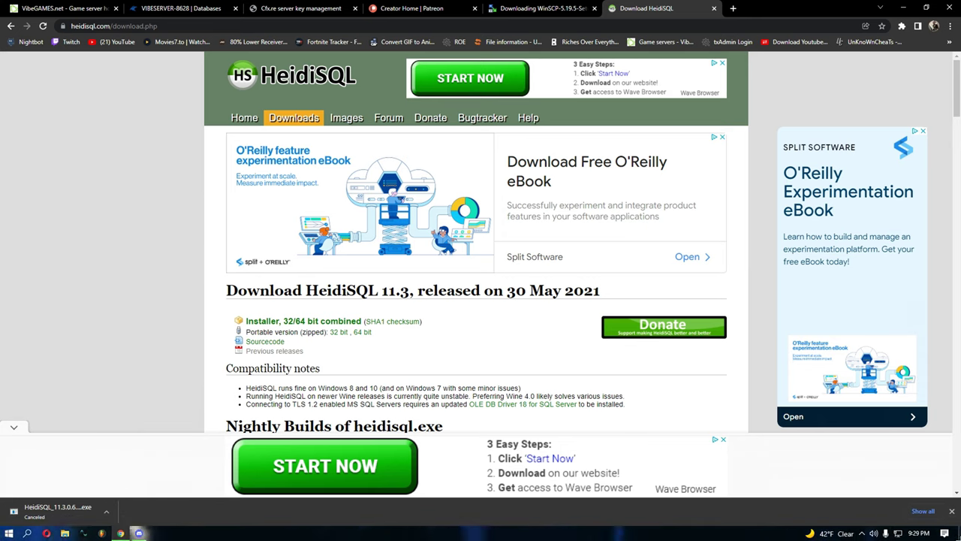
- Minimize the browser and launch WinSCP
click(904, 8)
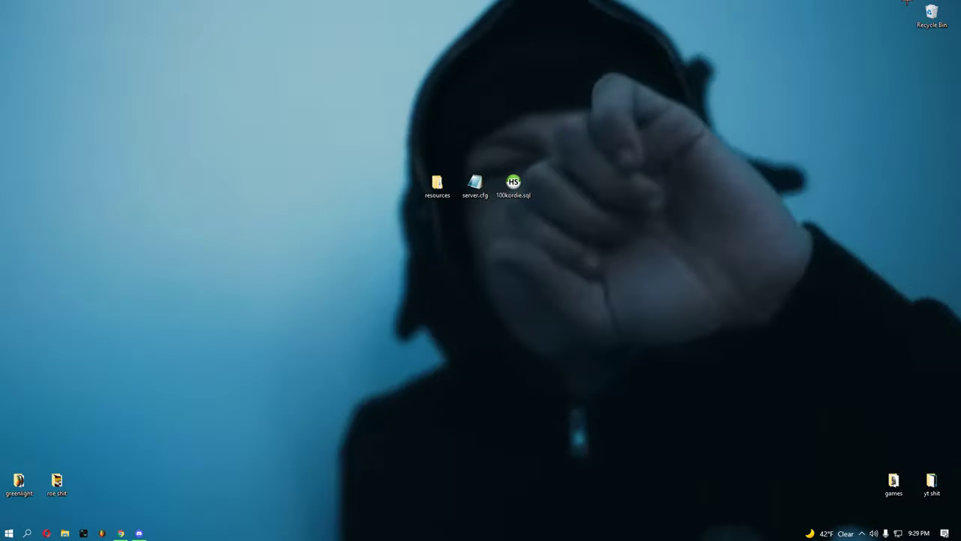
key(super)
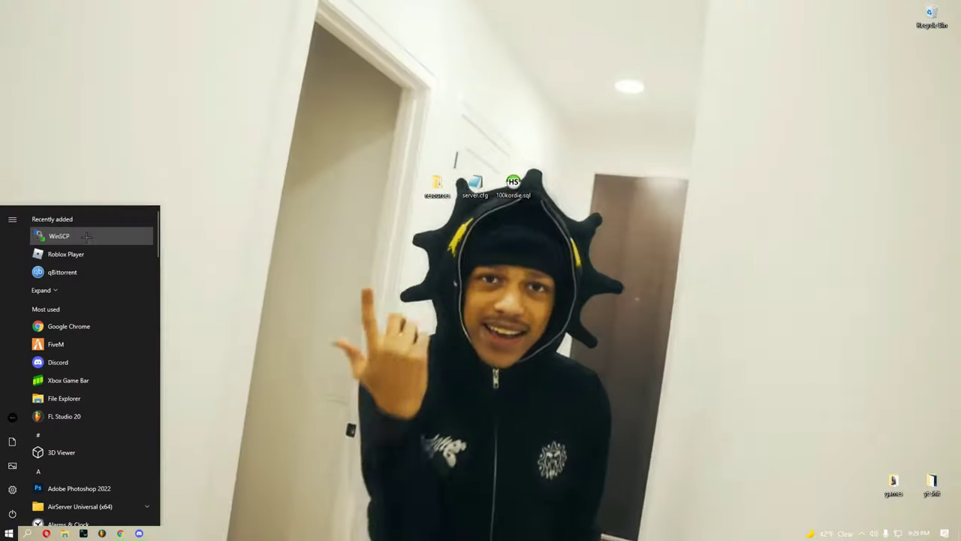
click(58, 236)
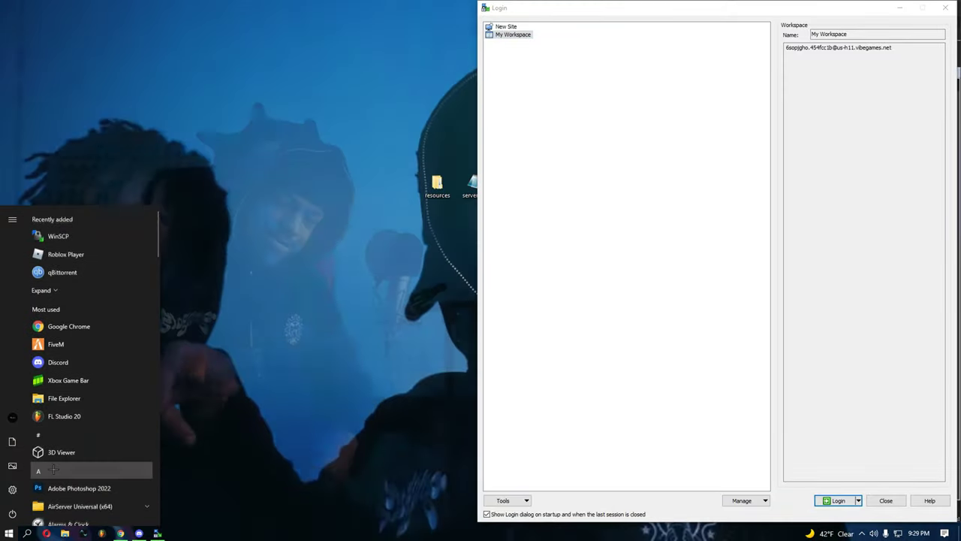
- Launch HeidiSQL and delete the saved session "your server name" from its session manager
click(38, 476)
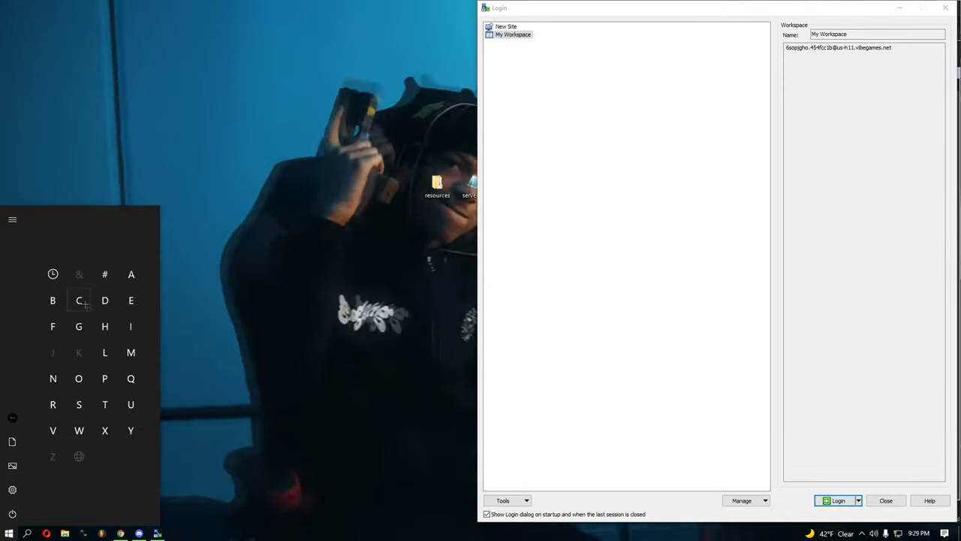
click(104, 326)
click(75, 232)
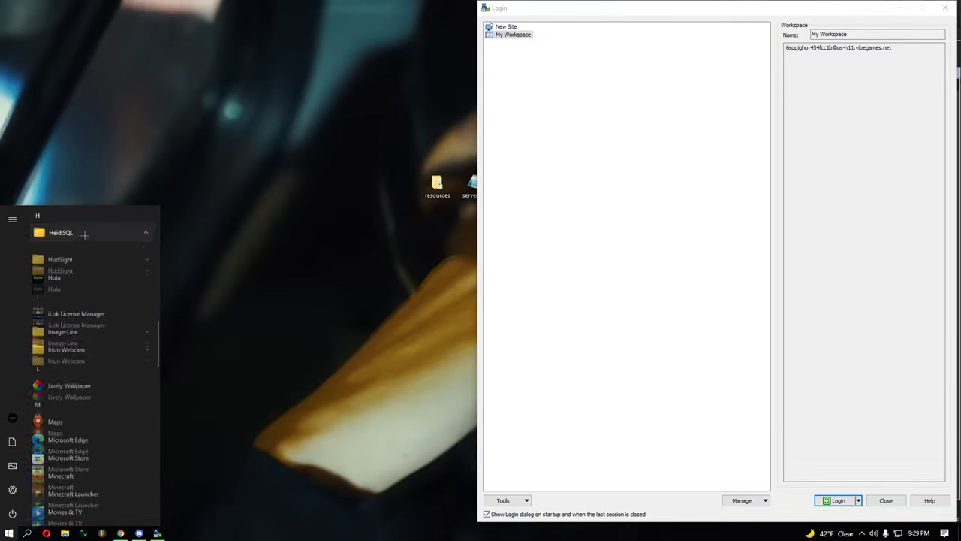
click(79, 265)
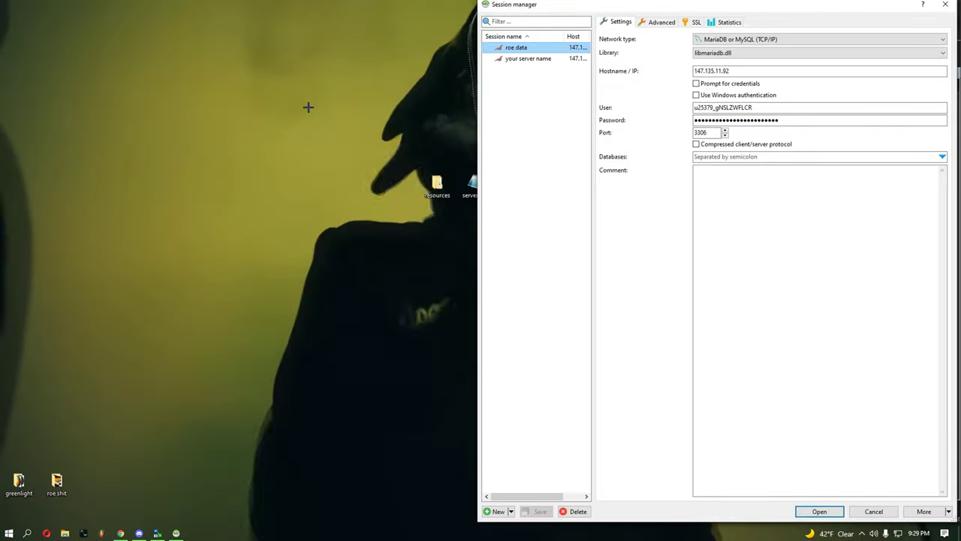
click(529, 59)
right_click(536, 59)
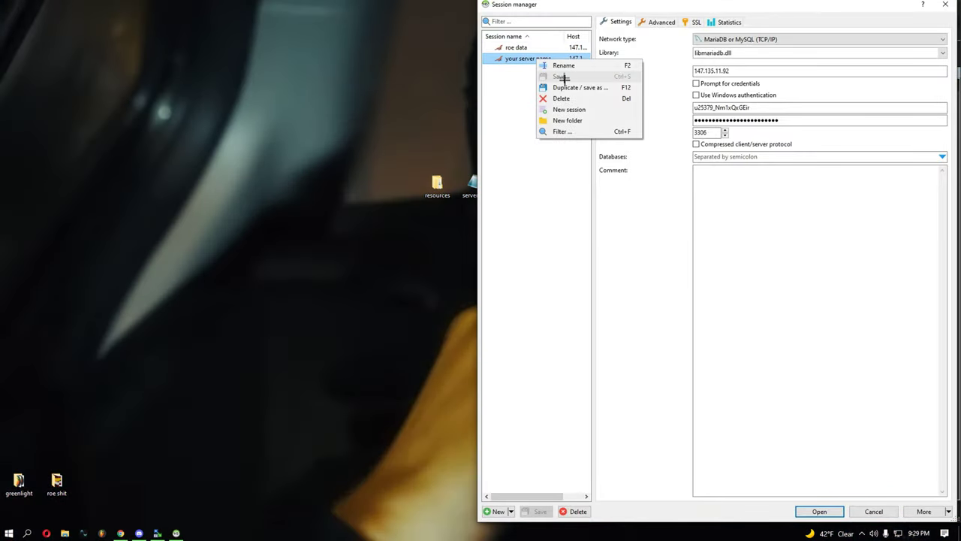
click(563, 98)
click(509, 269)
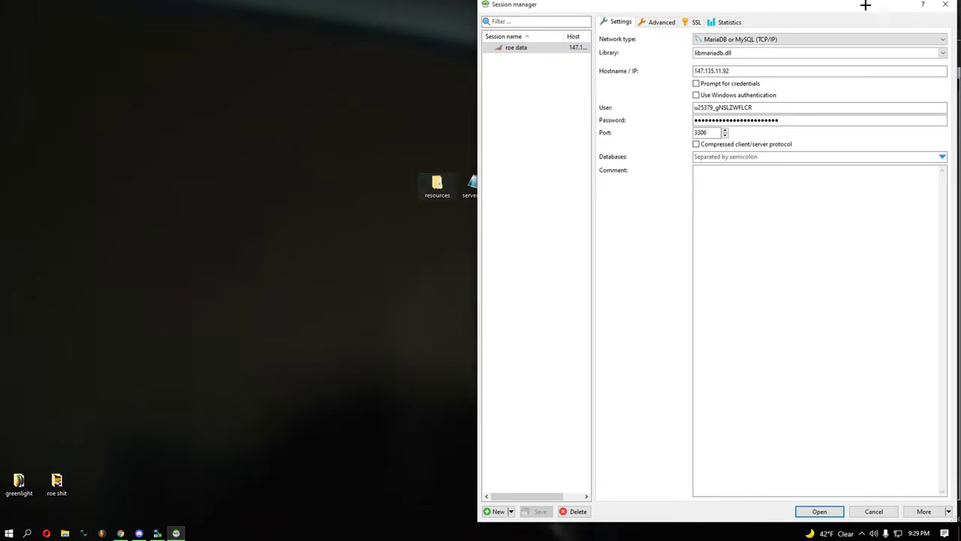
- Rearrange the HeidiSQL and WinSCP windows and close the HeidiSQL session manager
drag(865, 5, 591, 11)
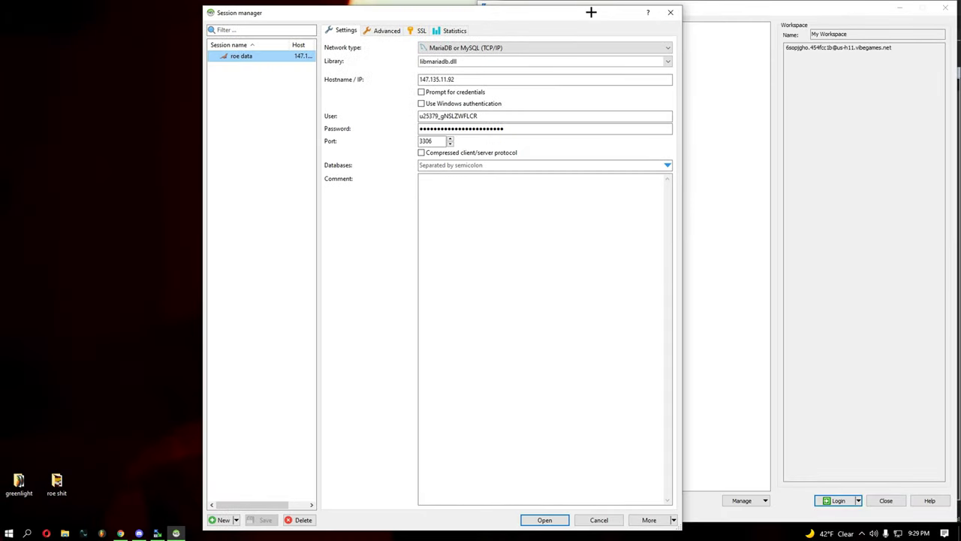
key(super+Left)
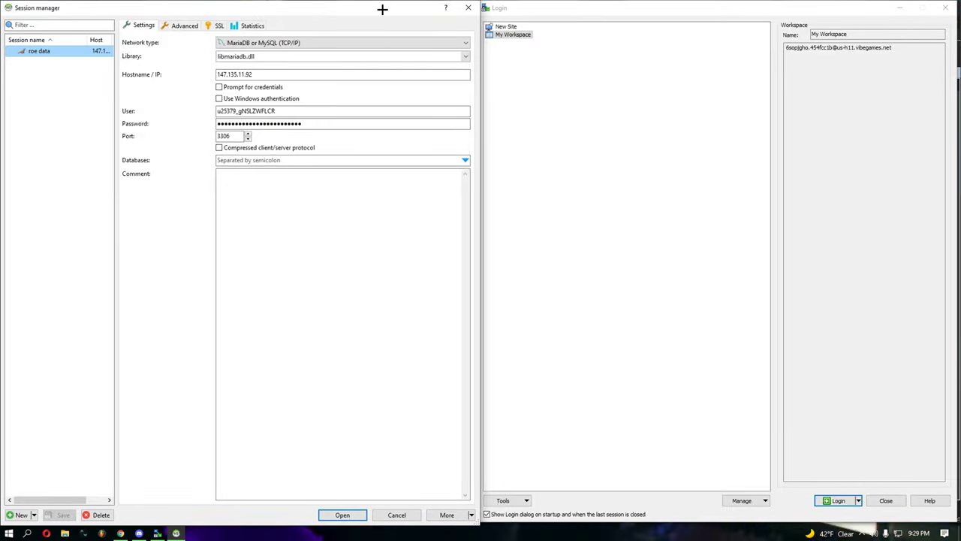
drag(602, 6, 563, 85)
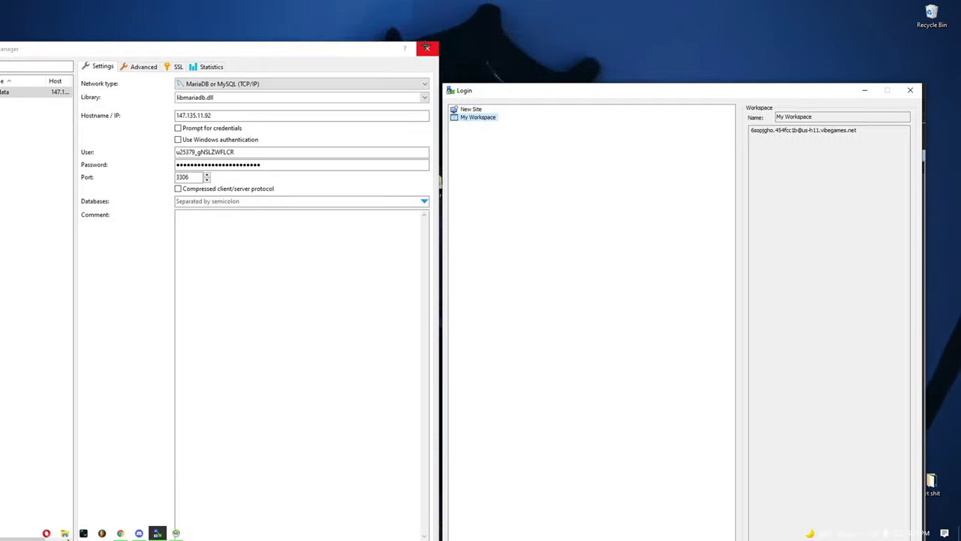
click(427, 48)
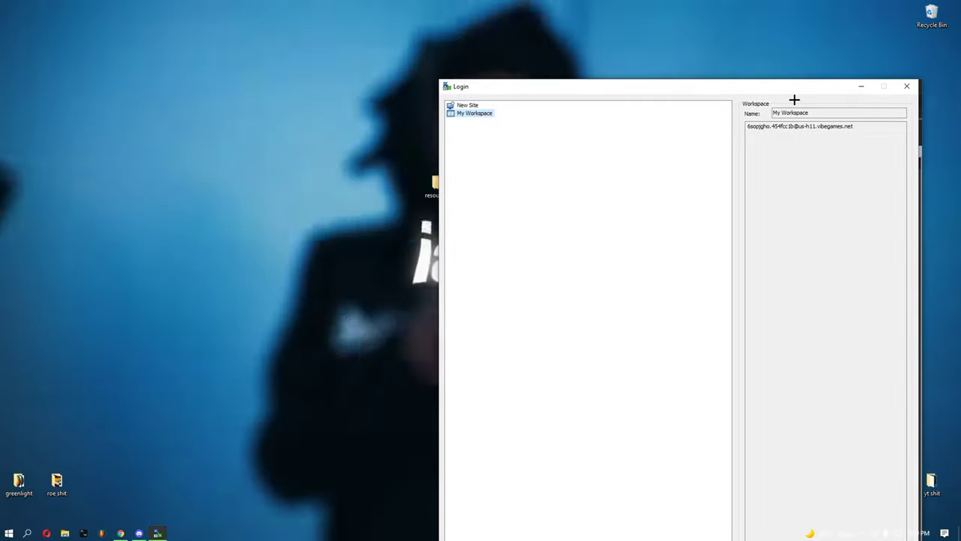
- Select New Site in the WinSCP login dialog and snap its window to one half of the screen
key(super+Right)
key(super)
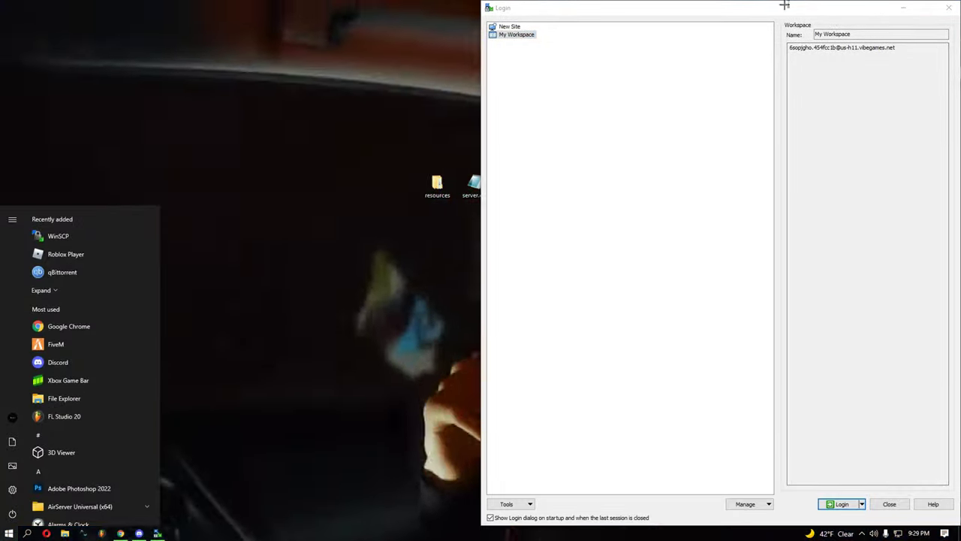
key(super+Left)
drag(285, 22, 464, 14)
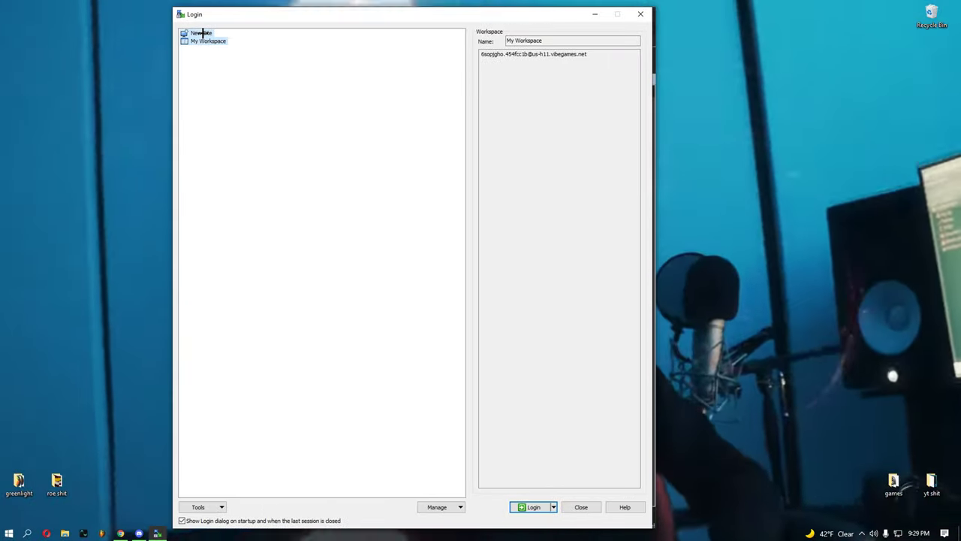
click(201, 33)
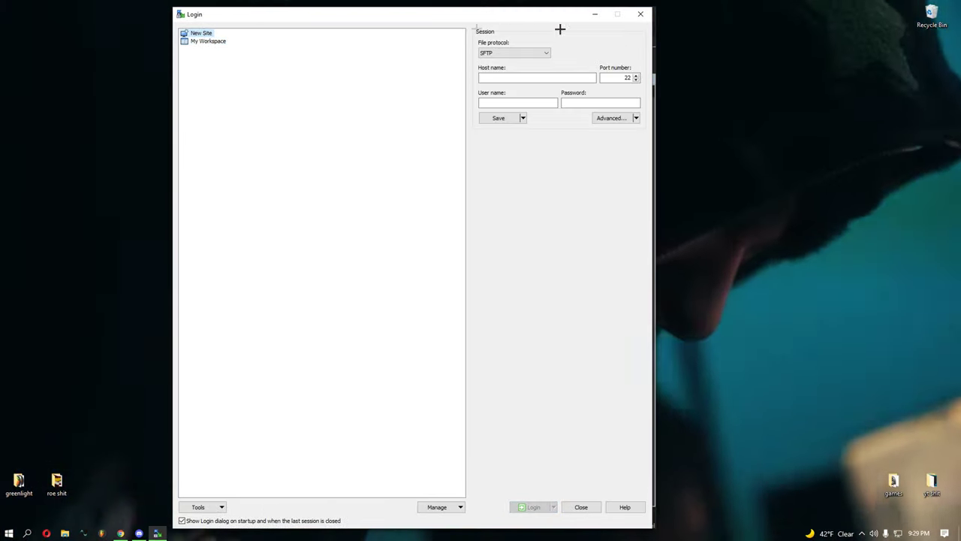
key(super+Right)
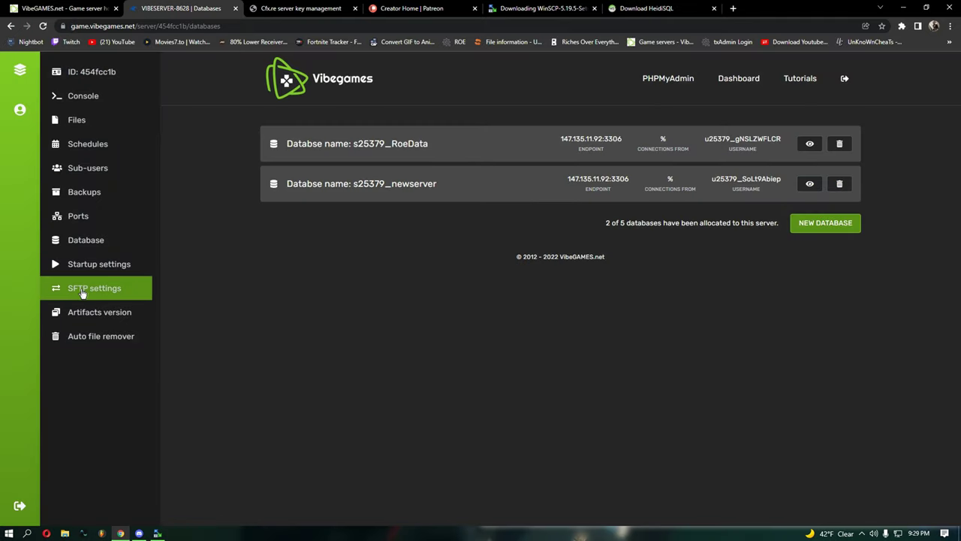
- Switch to Chrome, open the Vibegames server's SFTP settings, and place the browser beside the WinSCP login dialog
click(109, 291)
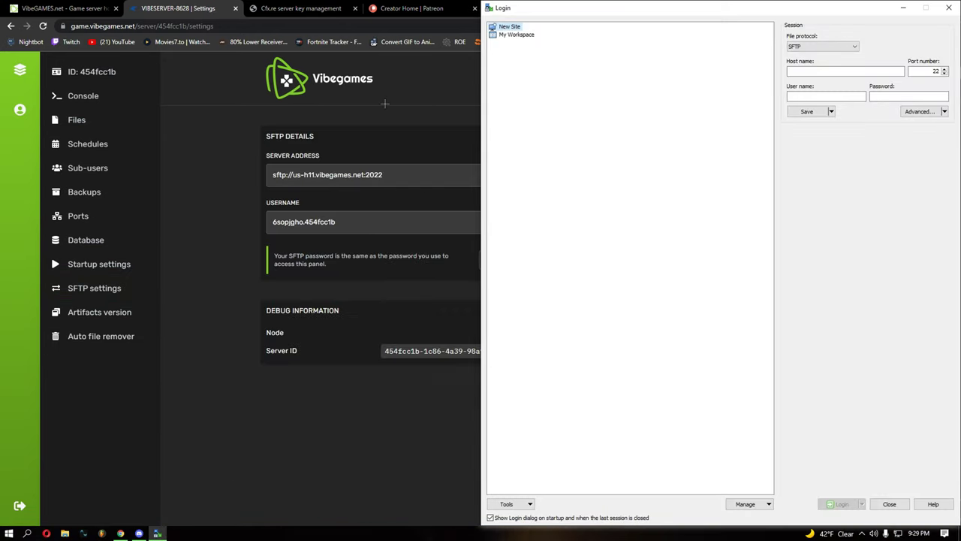
click(384, 103)
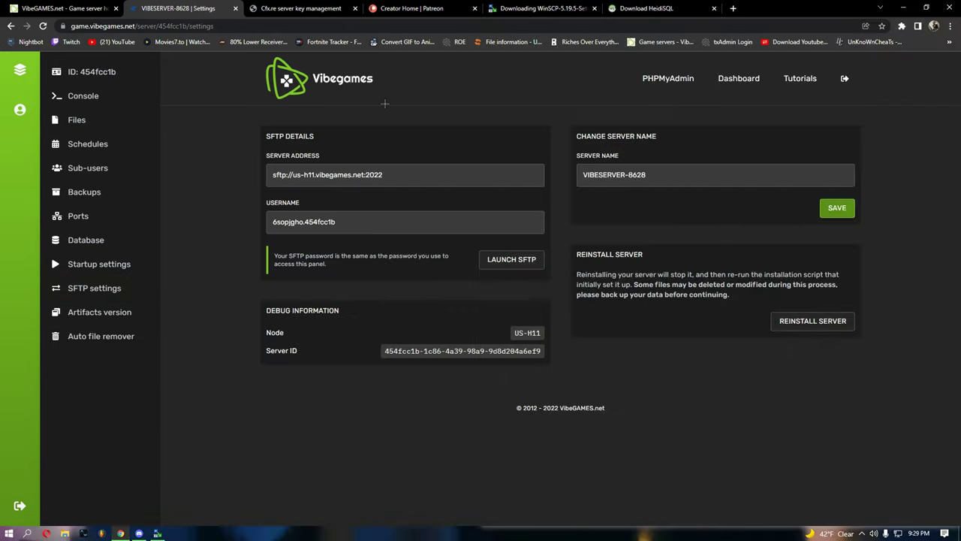
key(super+Left)
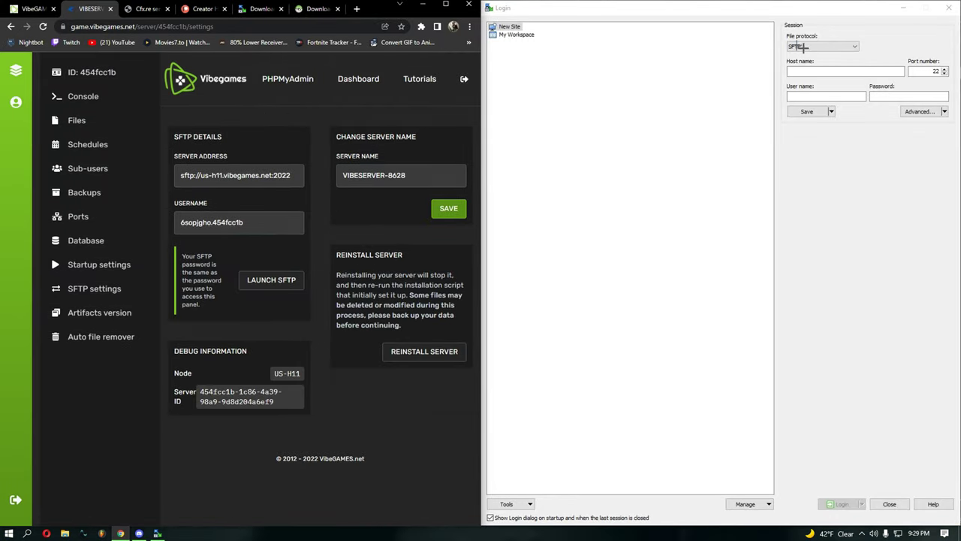
- Keep SFTP as the file protocol and copy the server address into the WinSCP host name, giving us-h11.vibegames.net with port 2022
click(850, 48)
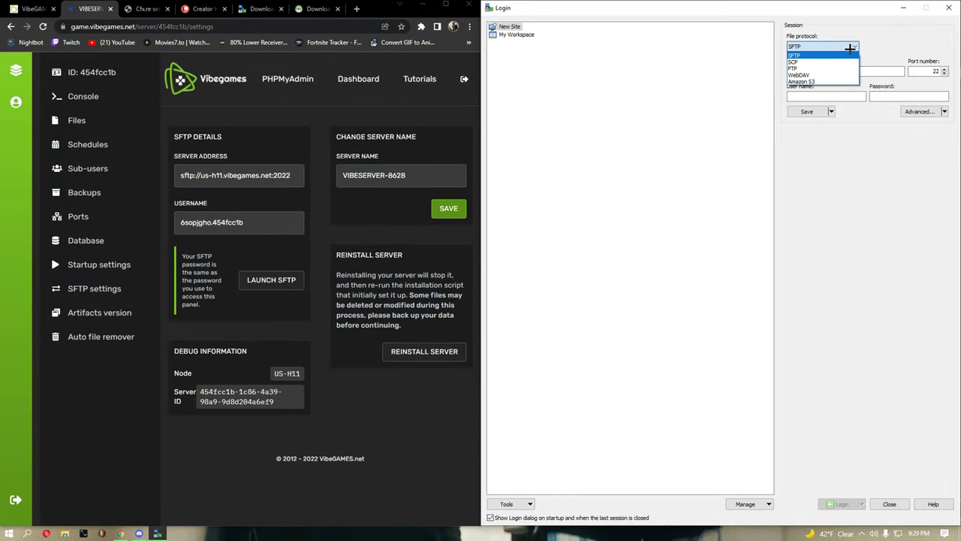
click(826, 45)
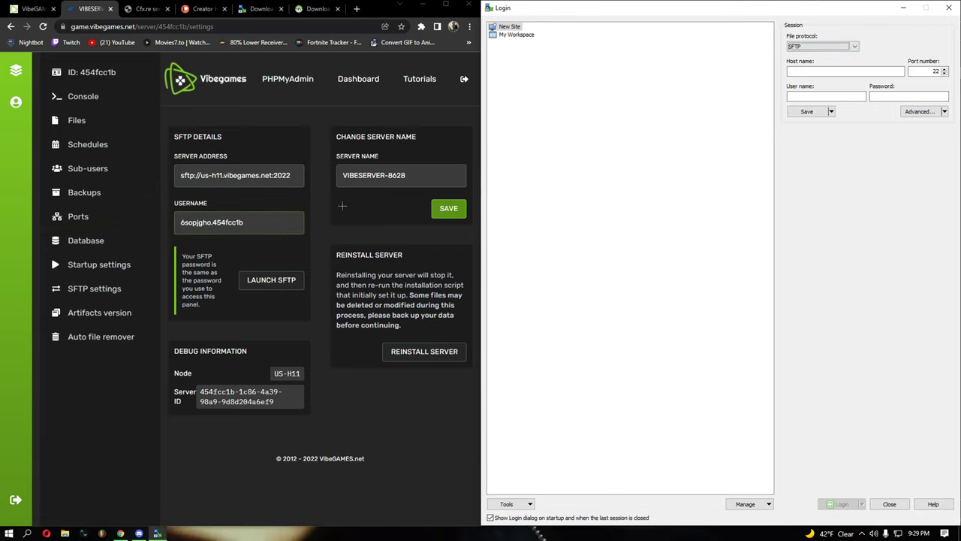
click(848, 74)
drag(175, 156, 203, 157)
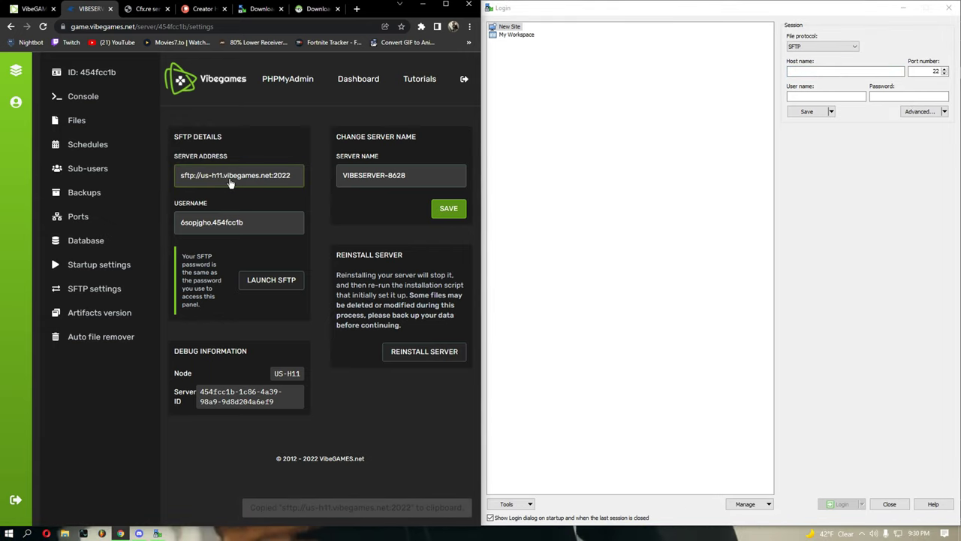
click(841, 72)
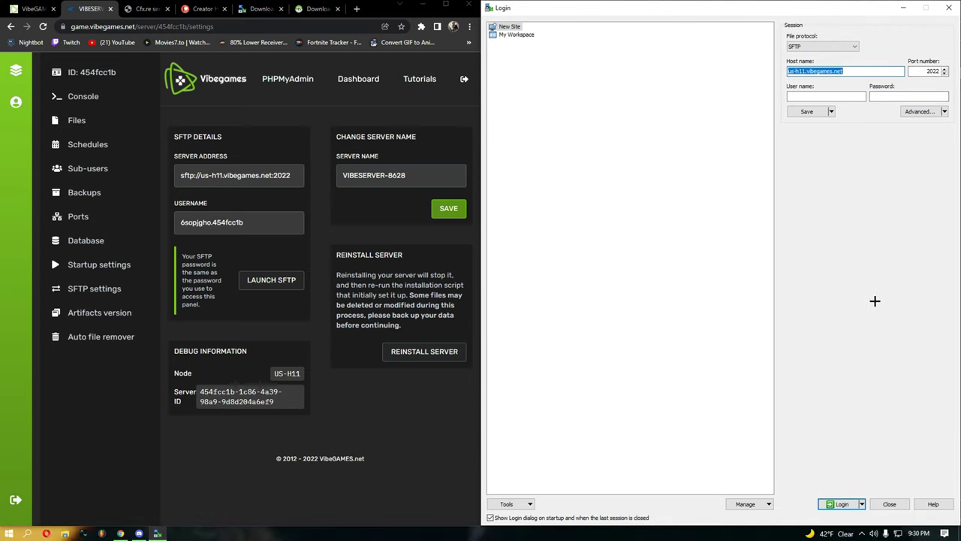
- Copy the SFTP username from the Vibegames settings into the user name of the new WinSCP site
click(229, 224)
click(854, 98)
key(super)
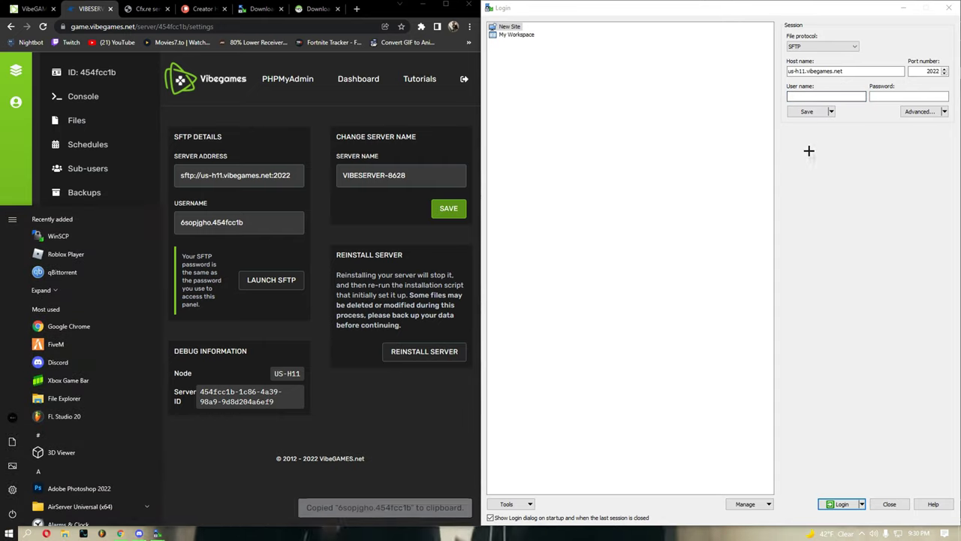
click(813, 95)
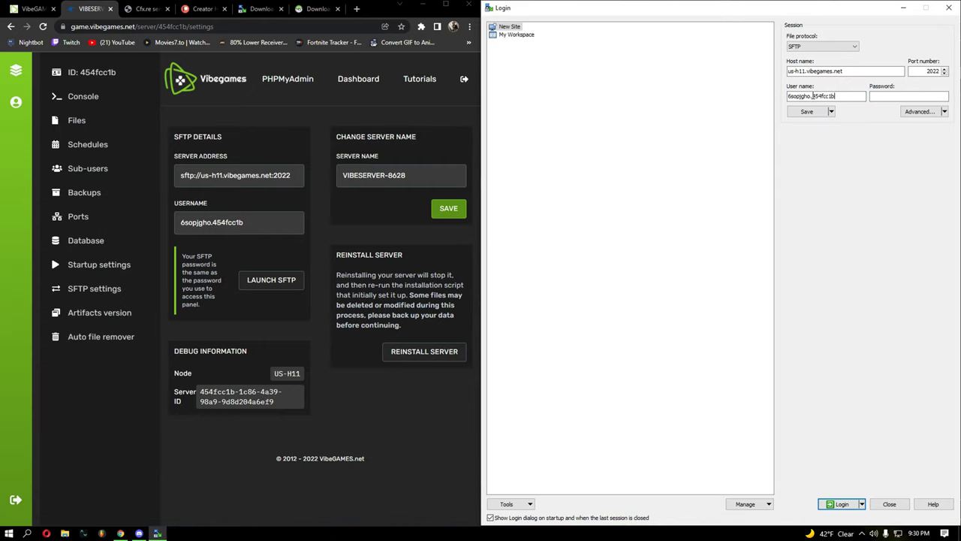
click(414, 135)
click(448, 5)
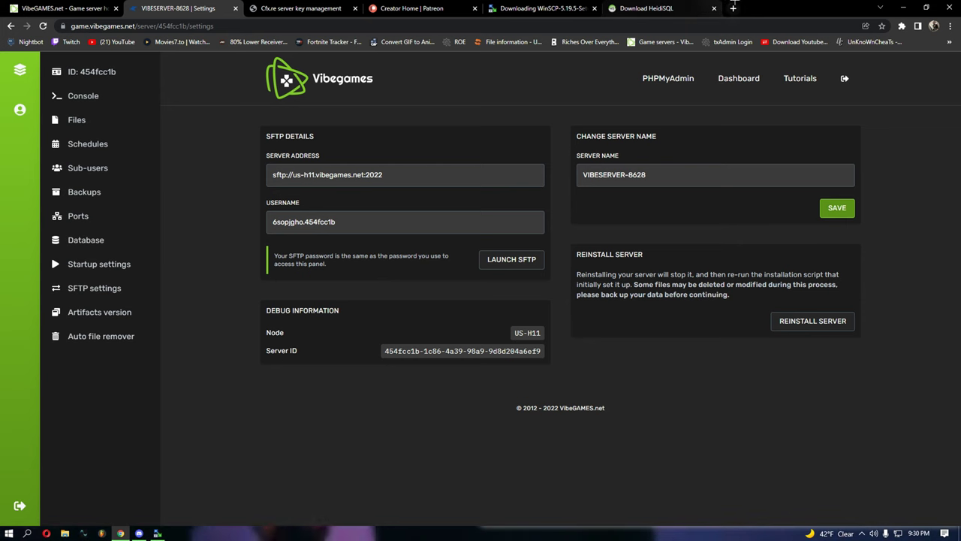
key(super+Left)
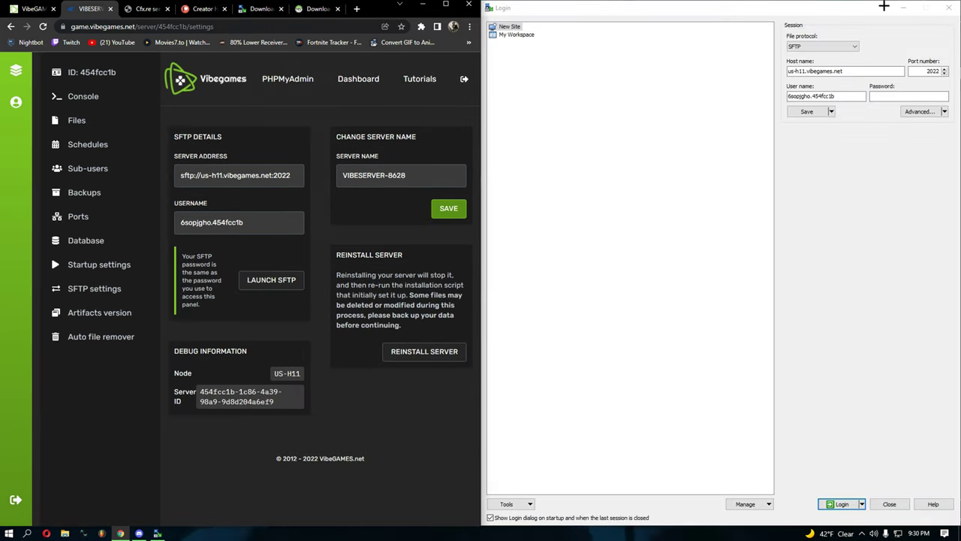
- Enter the account password for the new site and log in to the server
click(892, 95)
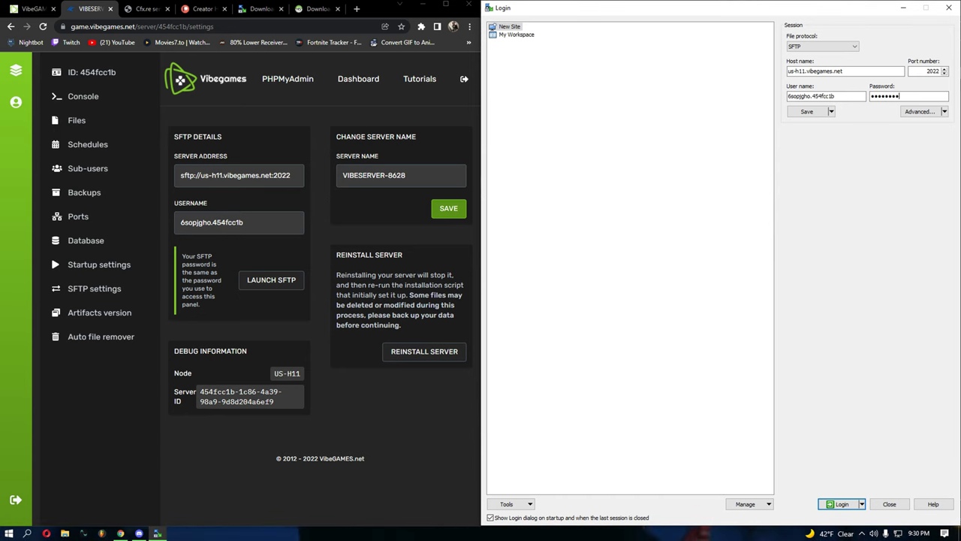
key(Return)
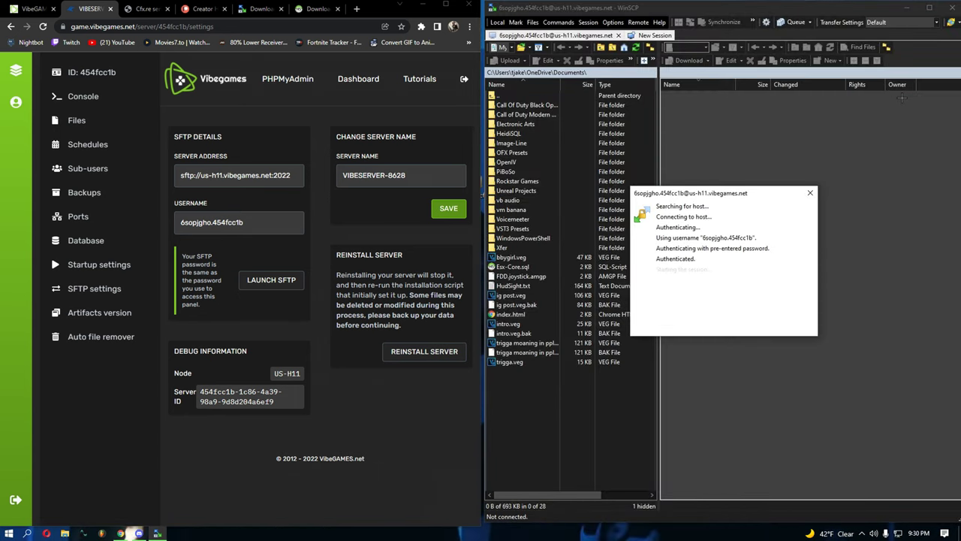
- Examine the server's root files in WinSCP and compare them with the Files page of the Vibegames panel
drag(700, 276, 699, 98)
click(713, 262)
drag(712, 262, 703, 206)
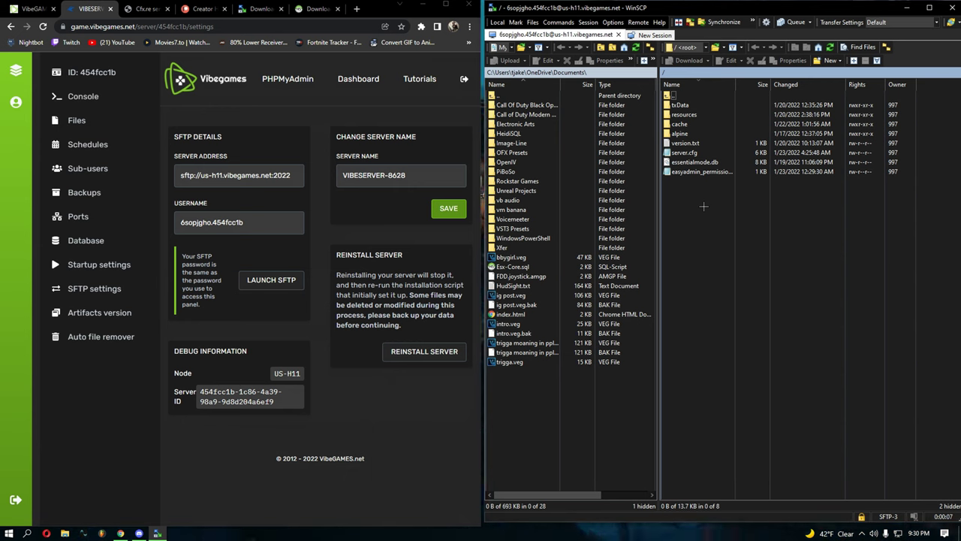
drag(703, 205, 704, 98)
click(77, 121)
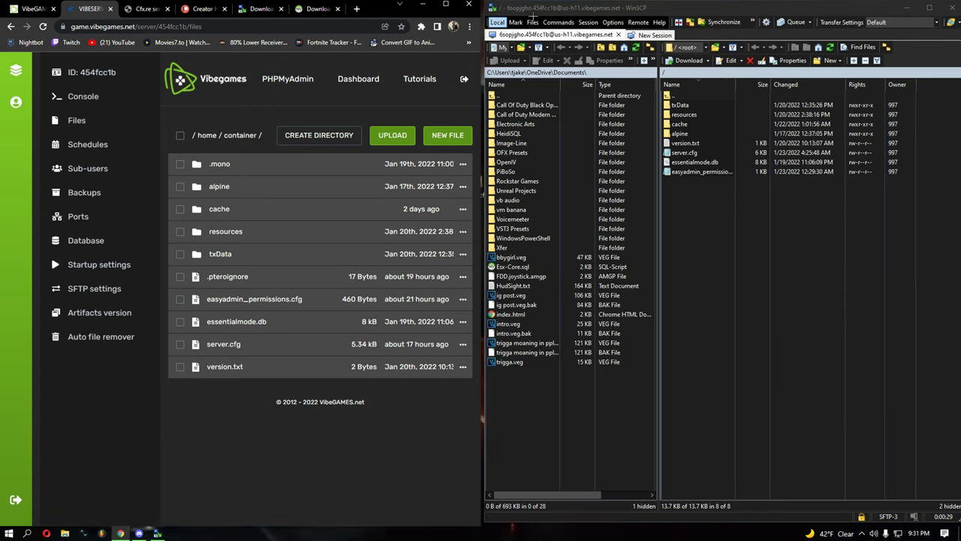
- Close WinSCP and relaunch it to its login dialog
key(alt+F4)
key(super)
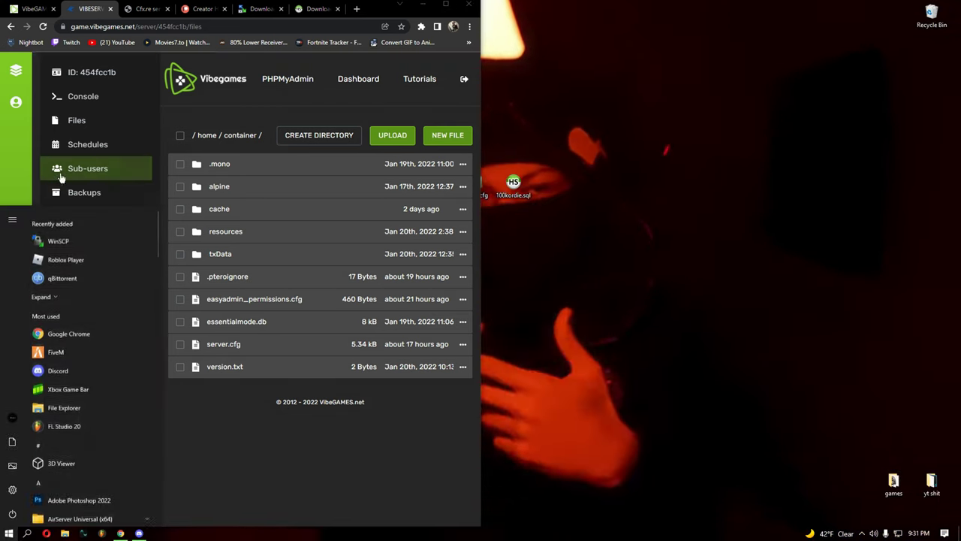
key(super)
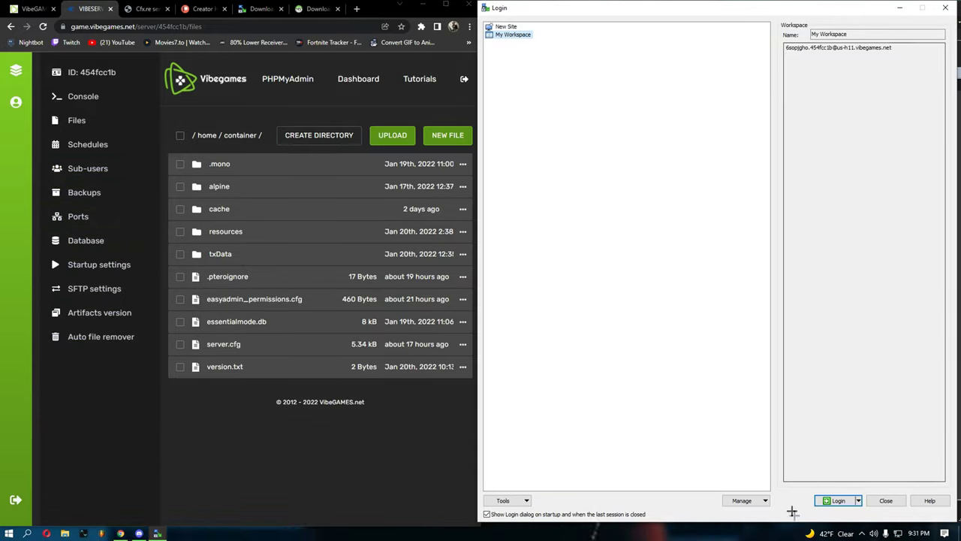
- Log in to the server through the saved My Workspace entry, entering the account password
click(764, 499)
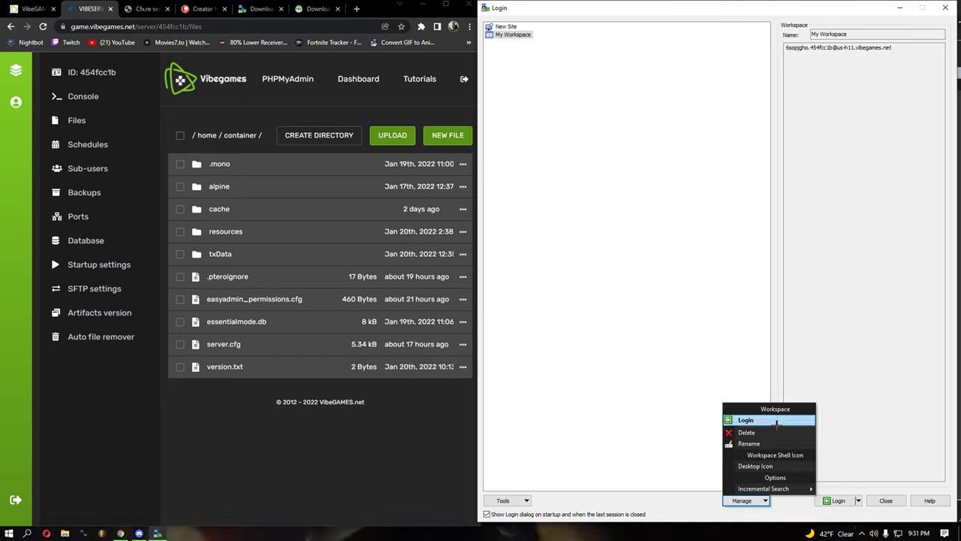
click(855, 418)
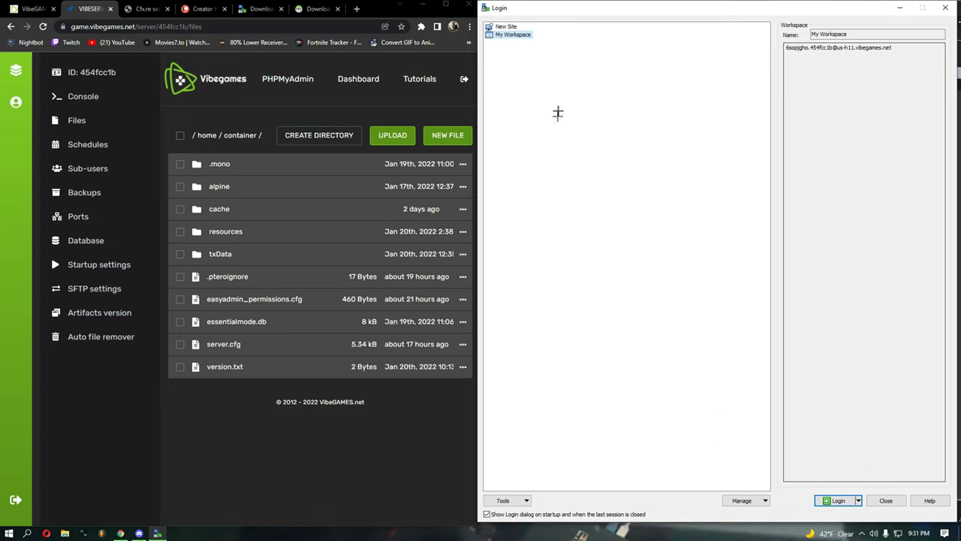
click(506, 27)
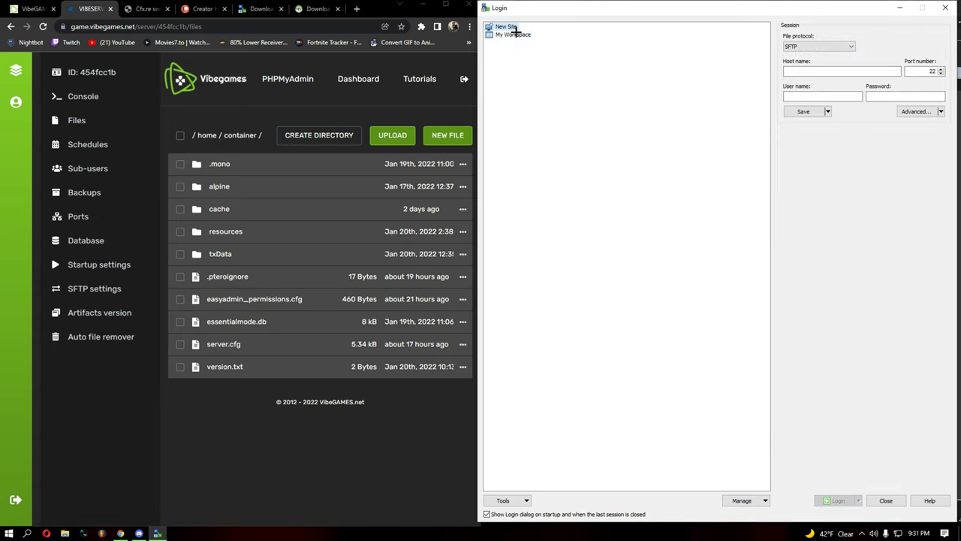
click(516, 34)
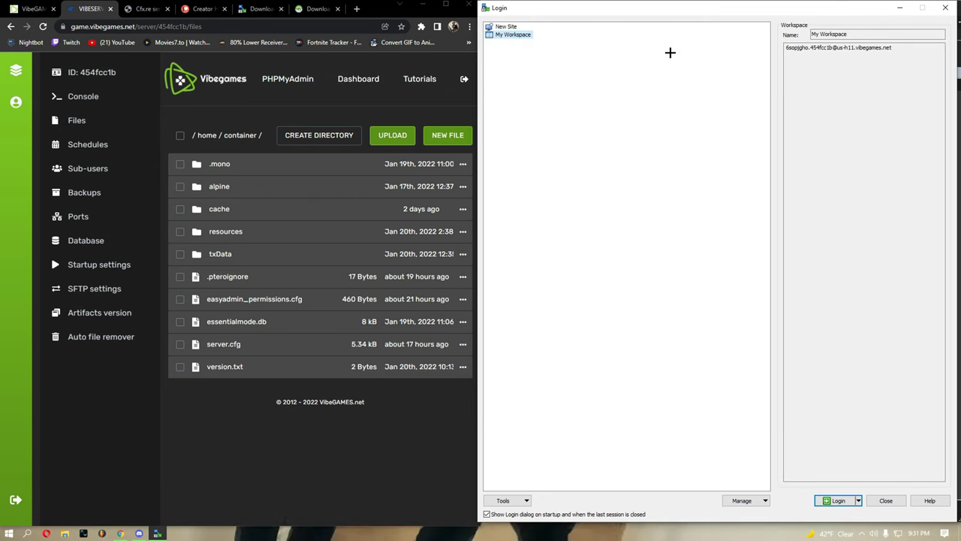
click(835, 500)
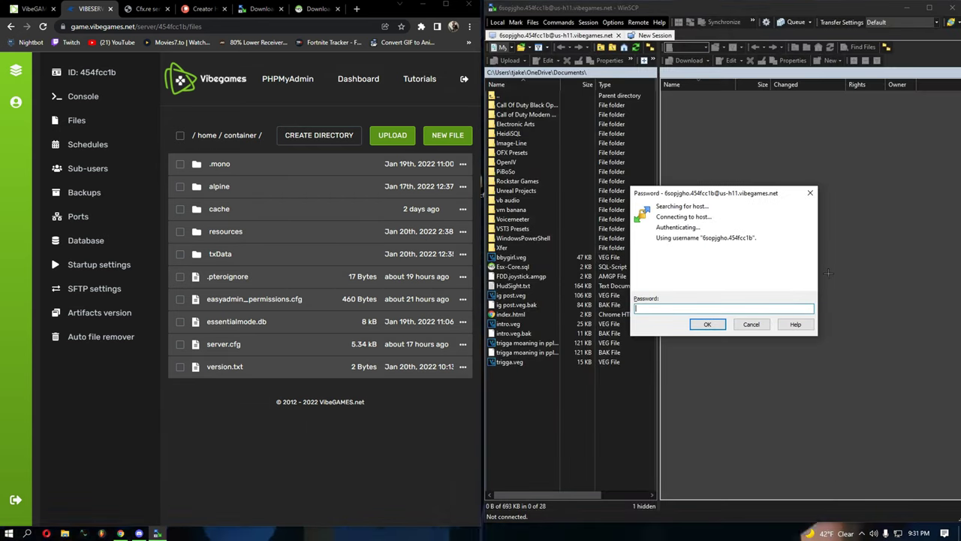
text(•••)
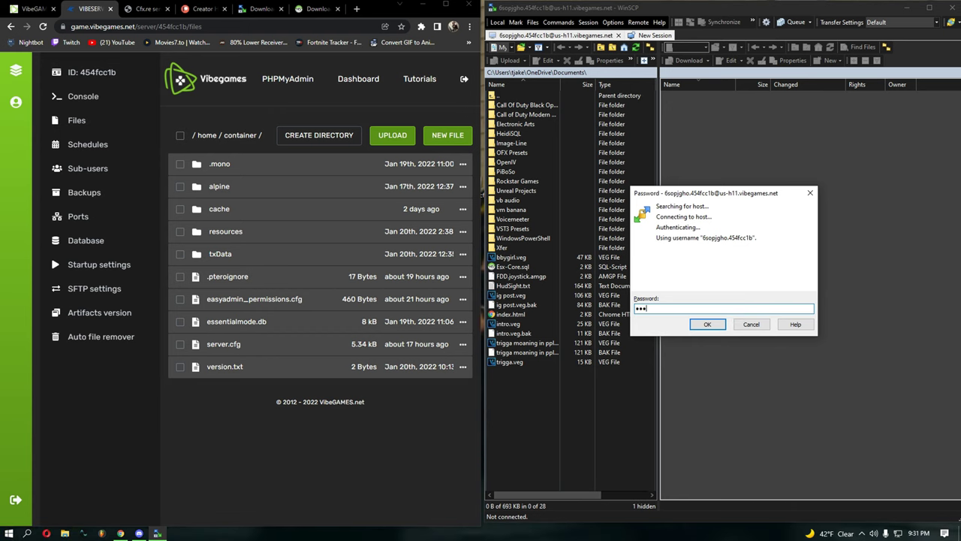
text(••••••••)
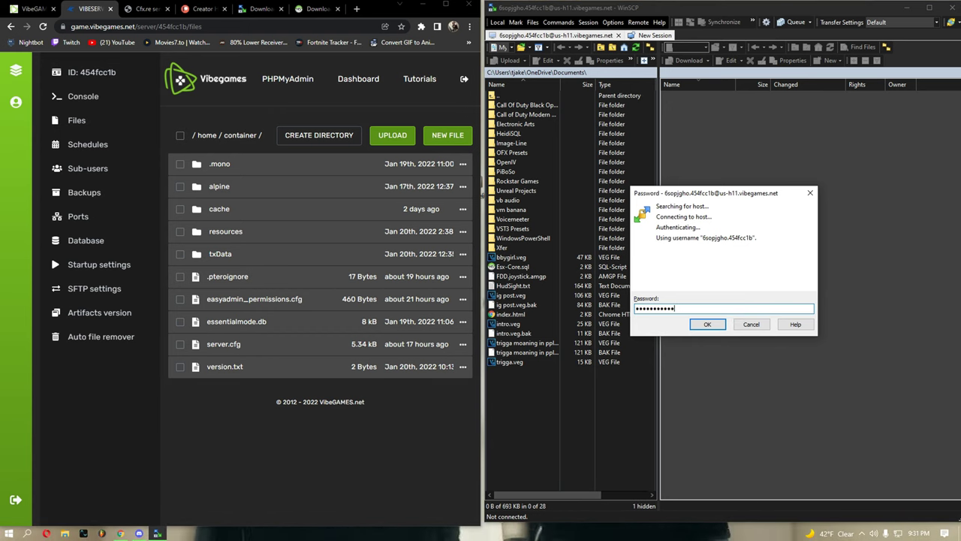
key(Return)
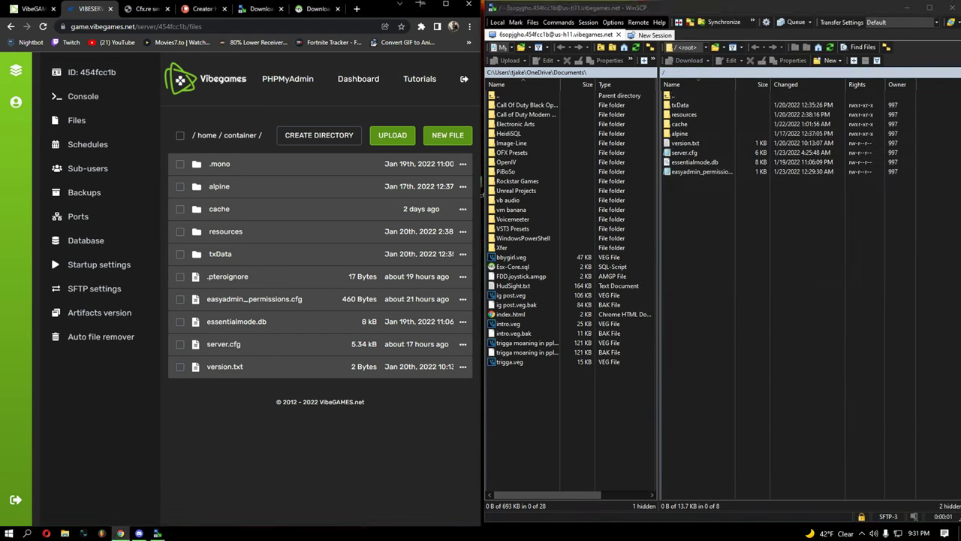
- Minimize the browser and line up the resources, server.cfg and 100kordie.sql icons on the desktop beside the WinSCP window
click(419, 4)
key(ctrl+a)
drag(679, 115, 391, 97)
drag(437, 184, 208, 143)
drag(463, 182, 208, 184)
drag(817, 6, 750, 269)
drag(513, 184, 208, 226)
drag(754, 268, 742, 23)
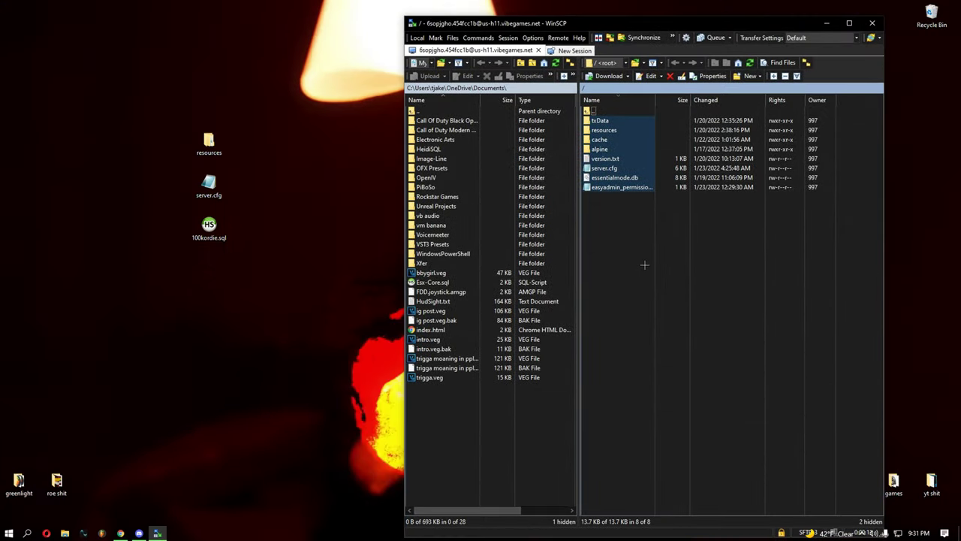
click(644, 264)
- Set 100kordie.sql apart from the other desktop icons and select the resources folder and server.cfg
drag(183, 96, 216, 180)
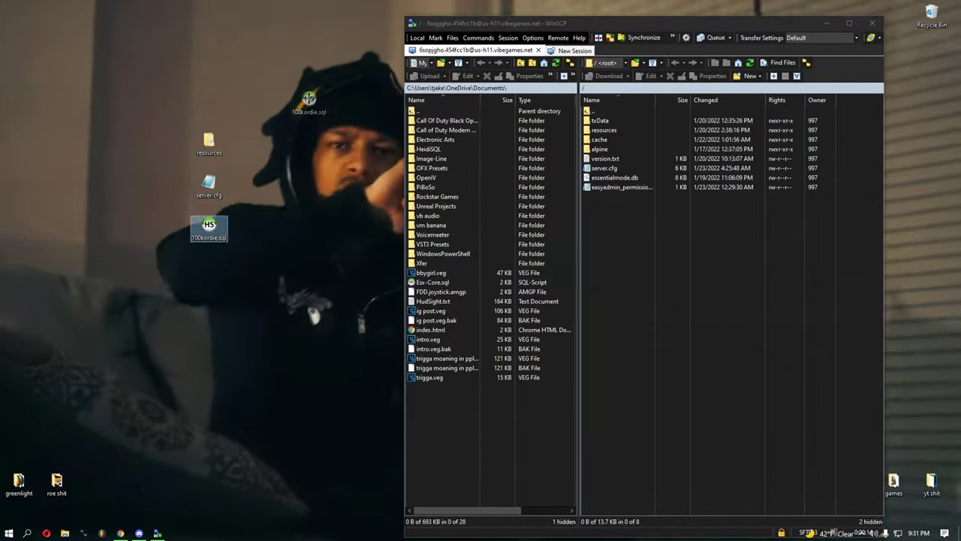
drag(209, 225, 277, 52)
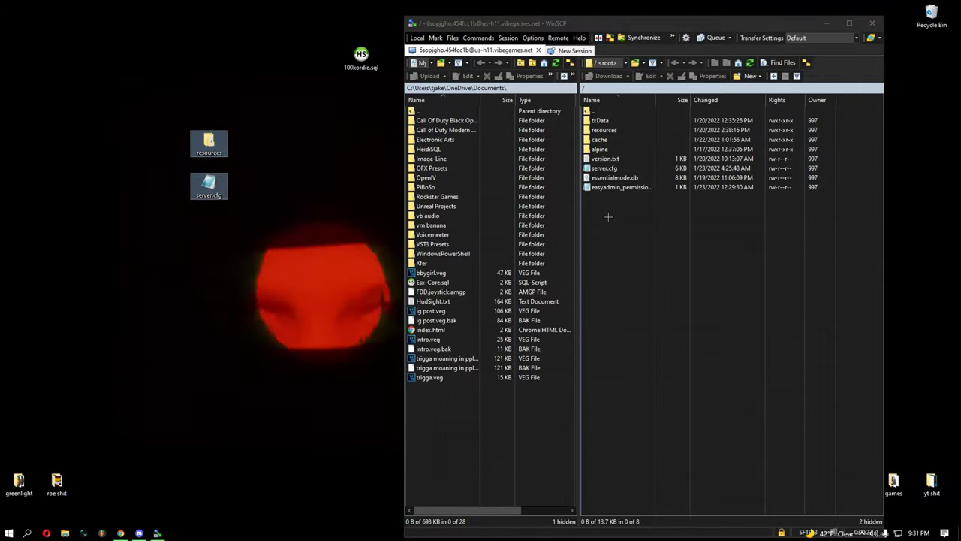
right_click(608, 217)
click(223, 293)
- Open the "roe shit" desktop folder and place its window side by side with WinSCP
right_click(104, 376)
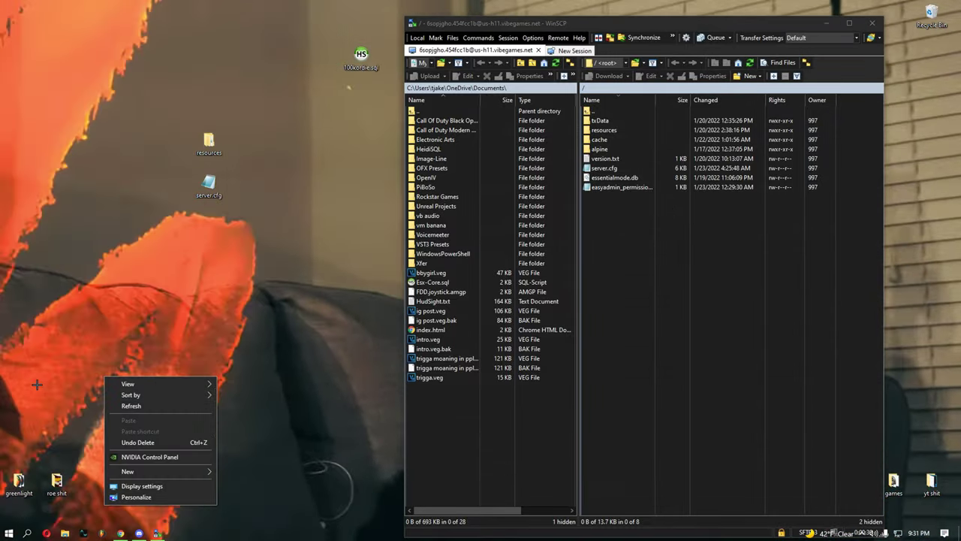
click(56, 480)
double_click(56, 481)
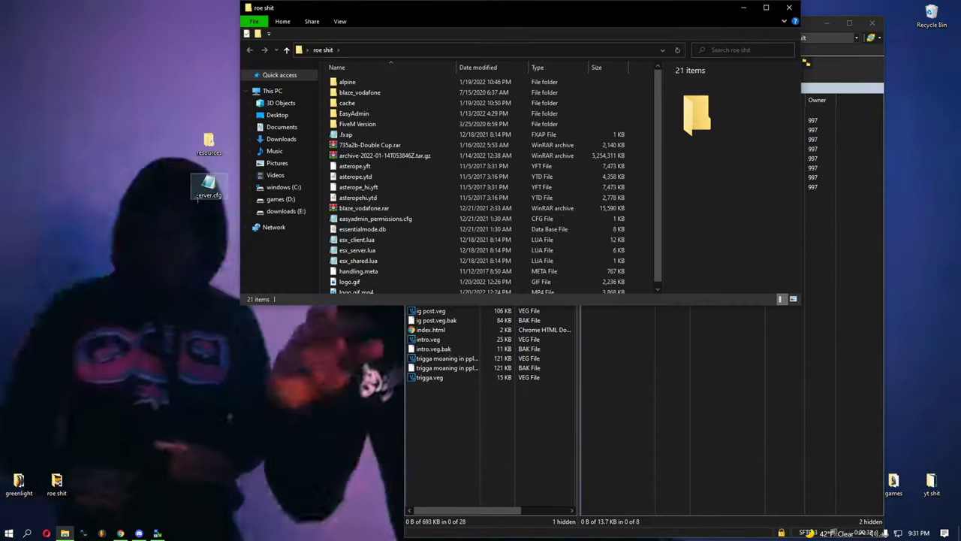
key(super+Left)
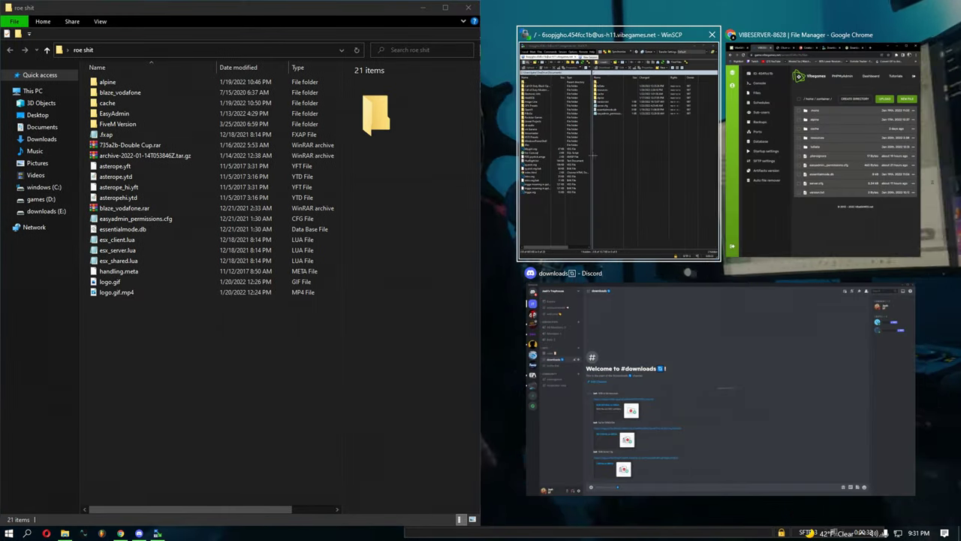
click(593, 156)
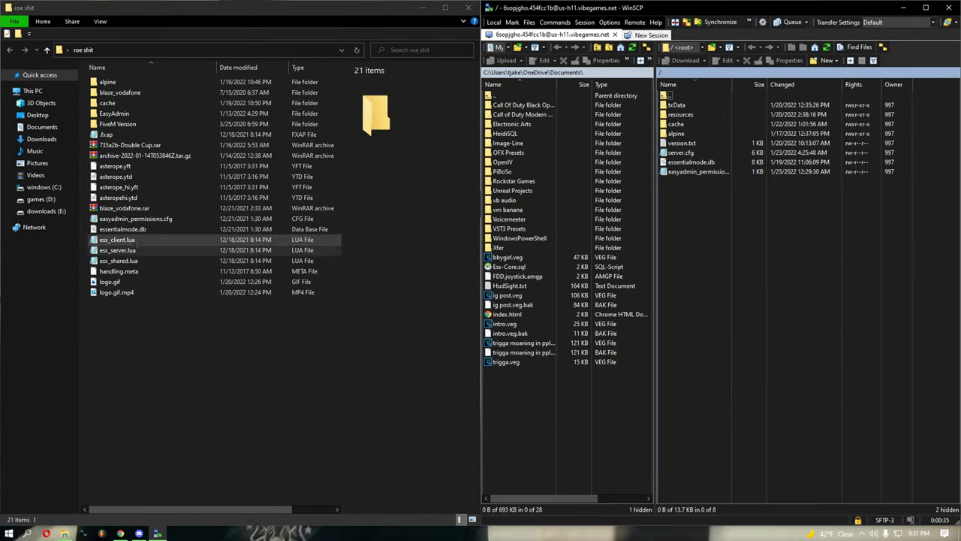
- Select the seven files from essentialmode.db through logo.gif.mp4 and start uploading them to the server's root folder
drag(124, 324, 138, 273)
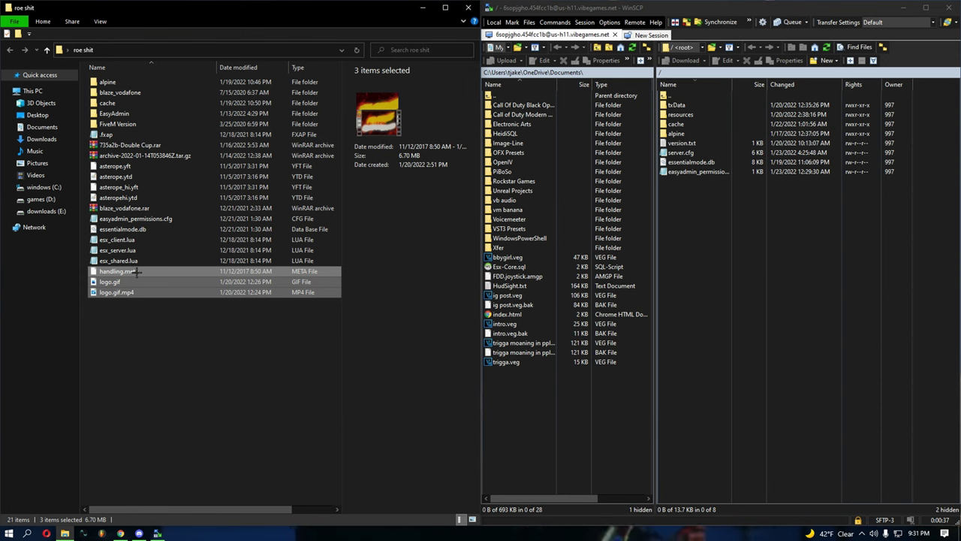
drag(132, 335, 141, 228)
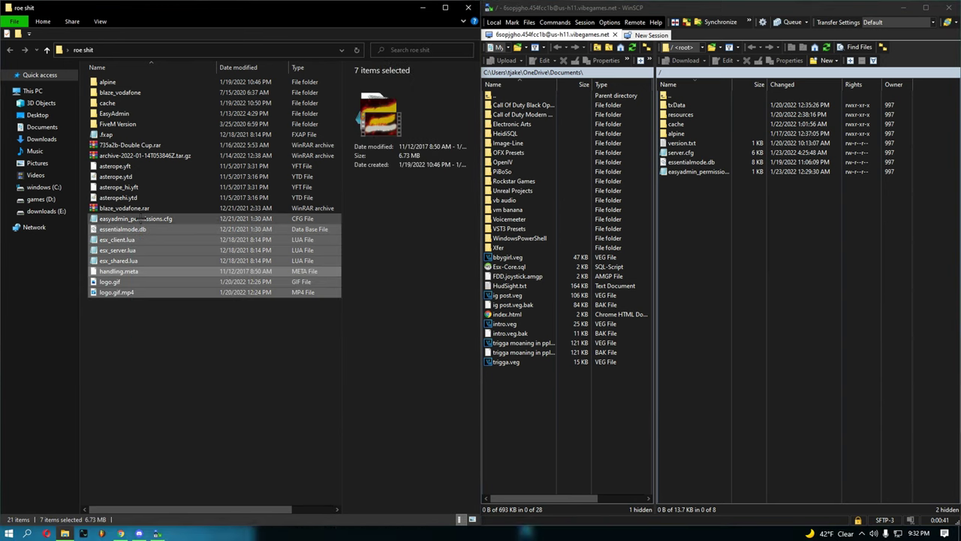
drag(162, 381, 140, 226)
drag(135, 275, 695, 260)
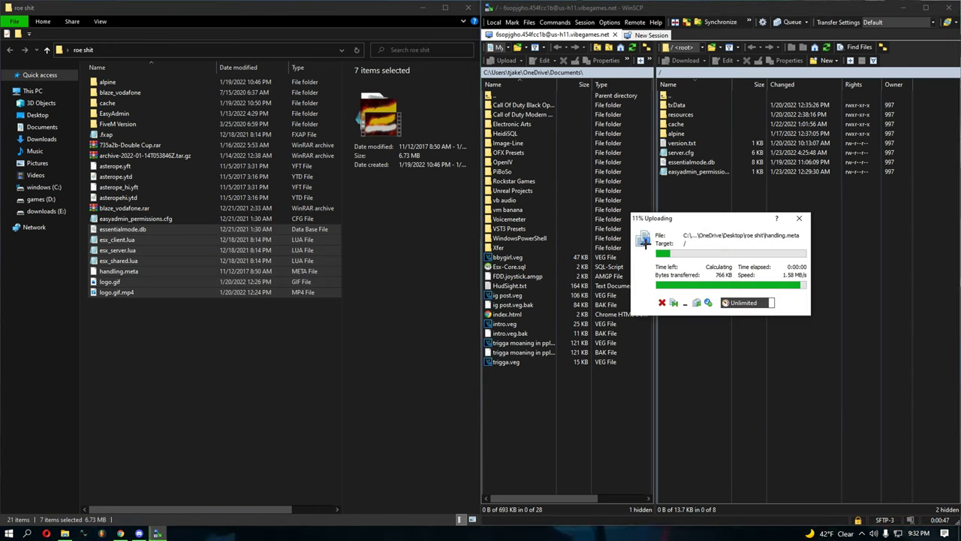
- Set the upload speed limit to 8192 and minimize the "roe shit" folder window
click(771, 303)
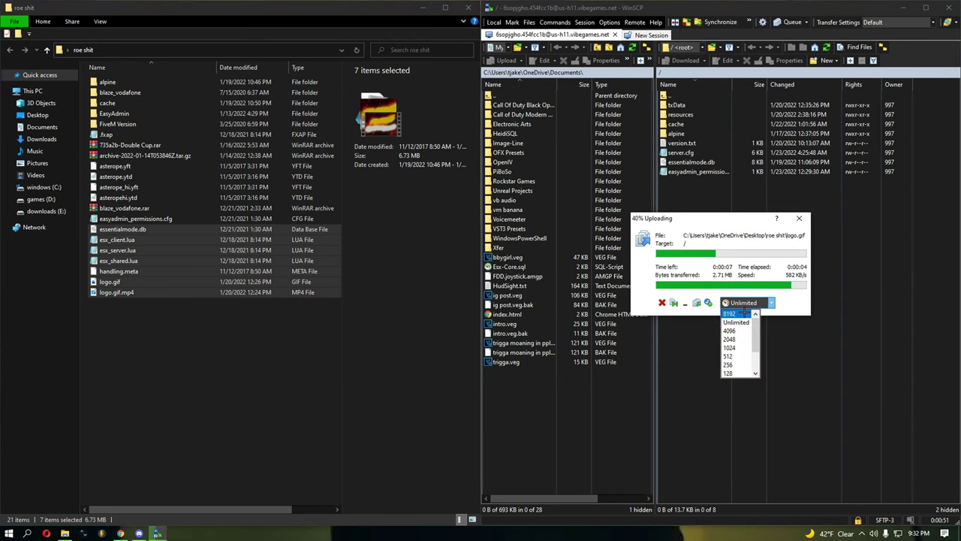
click(744, 313)
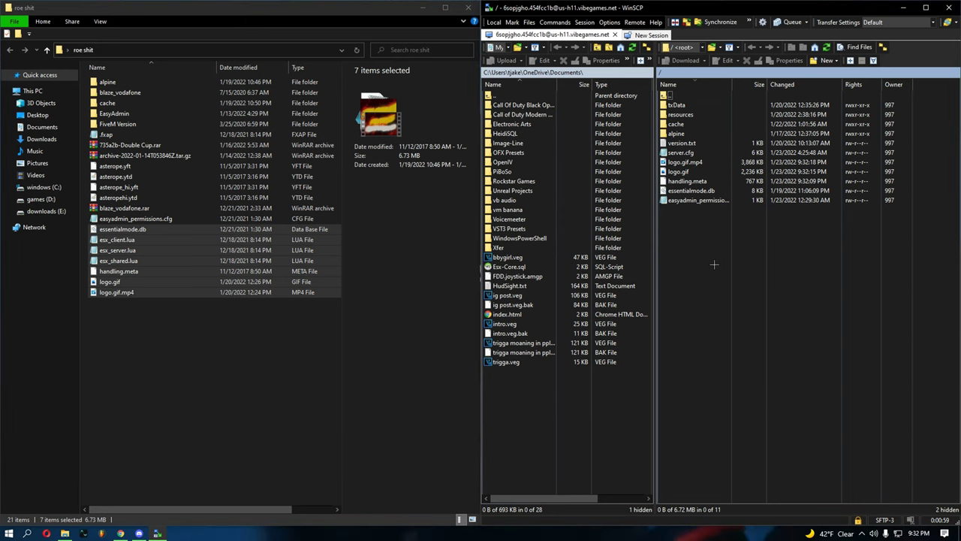
click(422, 7)
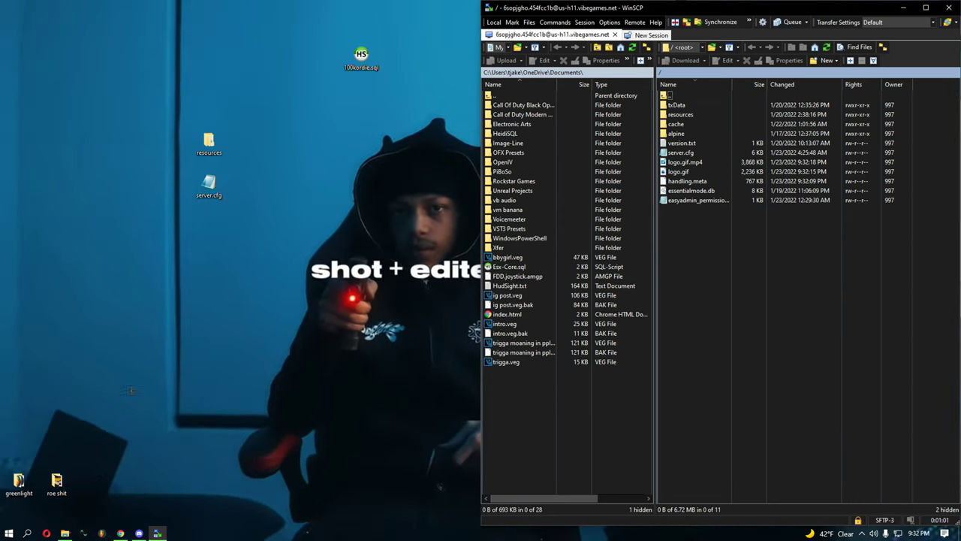
- Restore the "roe shit" folder window beside WinSCP to compare its seven selected files with the server's root folder
click(64, 534)
drag(293, 233, 664, 136)
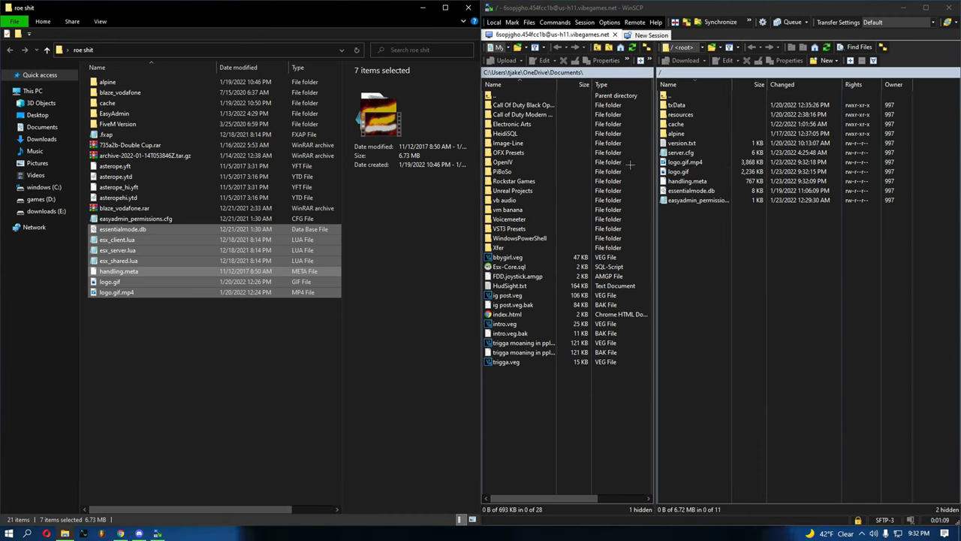
click(715, 232)
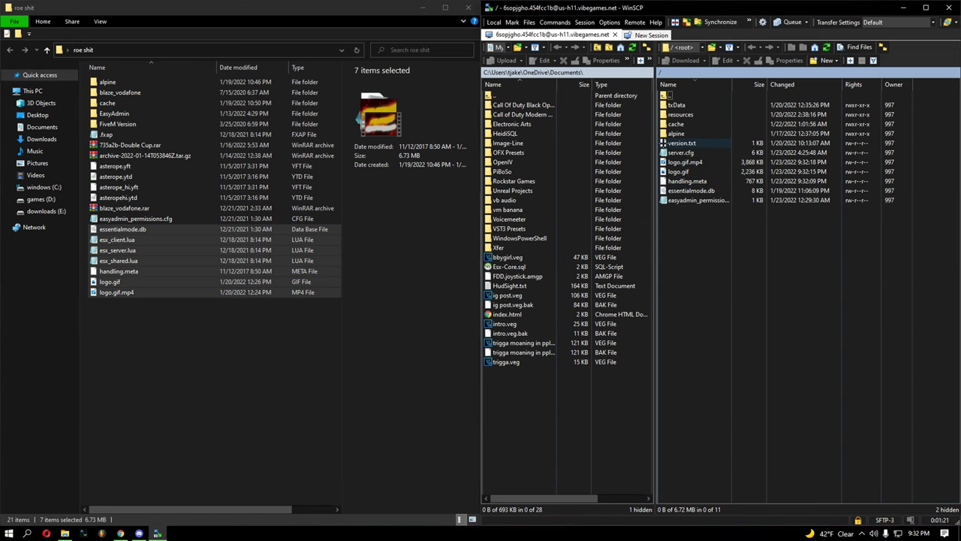
- Delete essentialmode.db, handling.meta, logo.gif and logo.gif.mp4 from the server's root folder
right_click(700, 191)
click(725, 263)
click(702, 182)
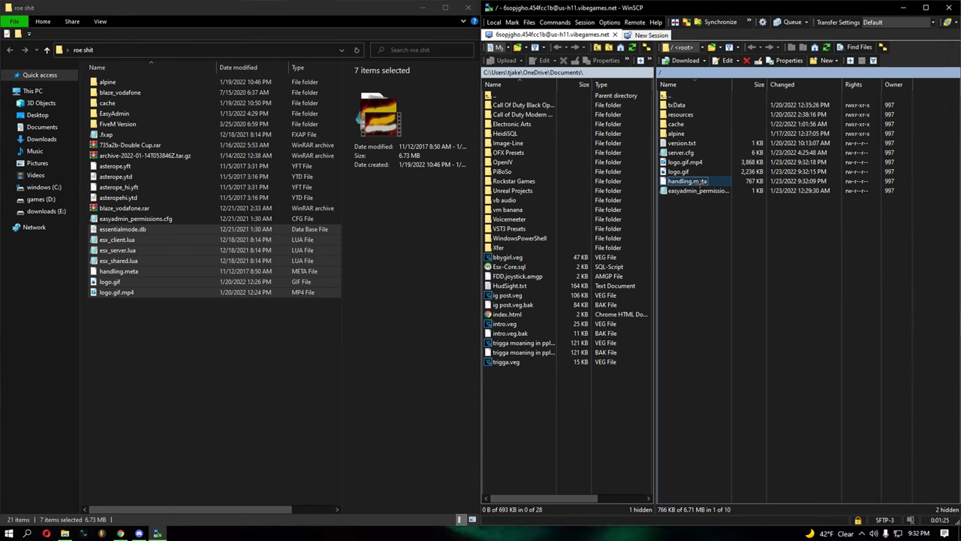
right_click(698, 181)
click(725, 242)
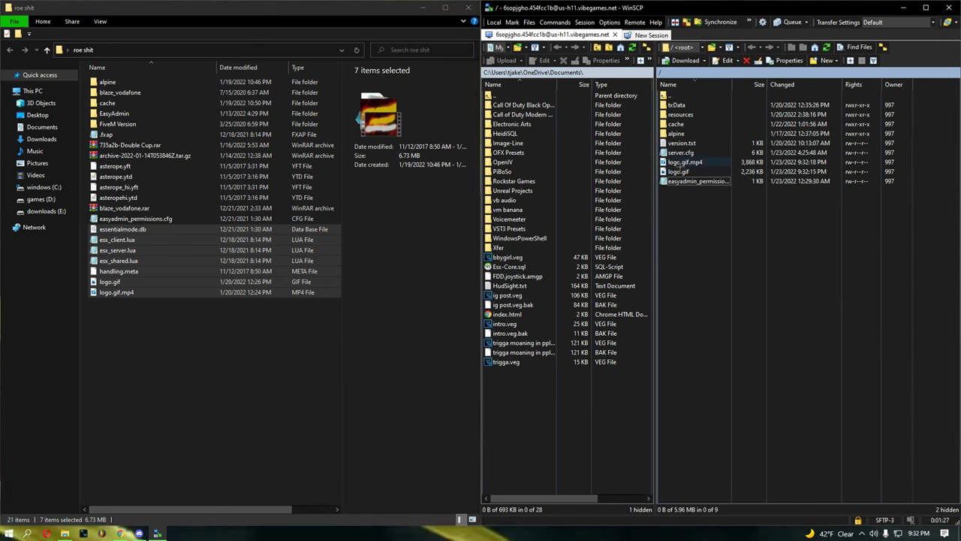
right_click(684, 171)
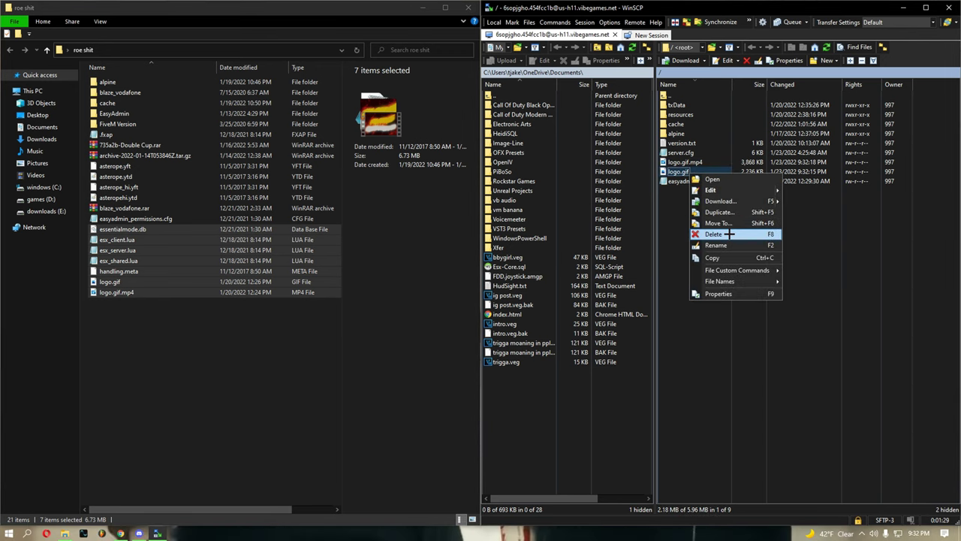
click(724, 235)
right_click(706, 172)
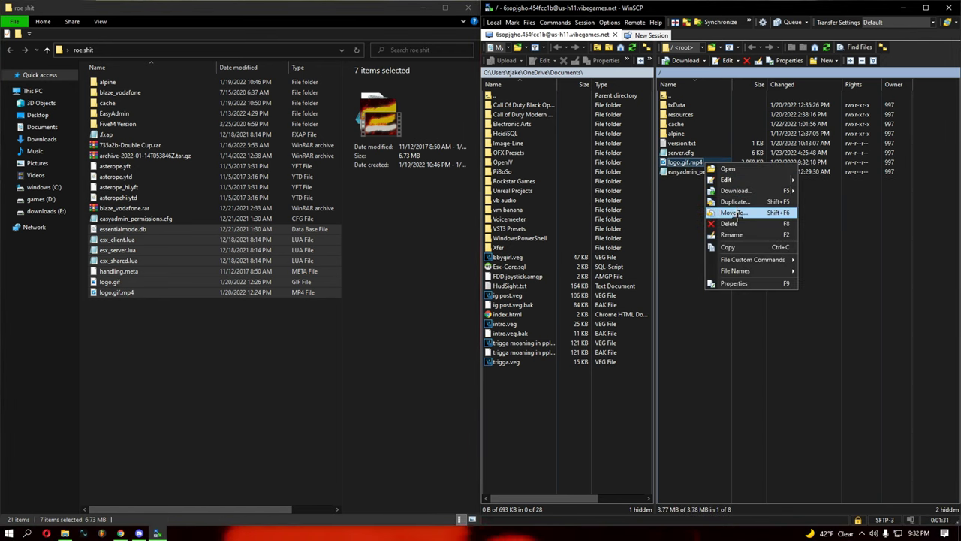
click(733, 204)
- Check the contents of version.txt in the server's root folder and delete the file
double_click(702, 143)
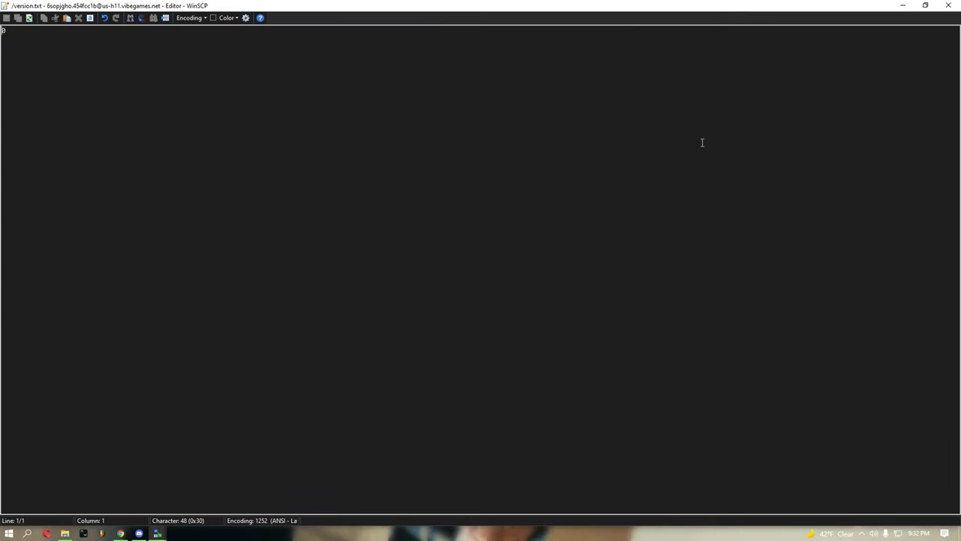
click(949, 5)
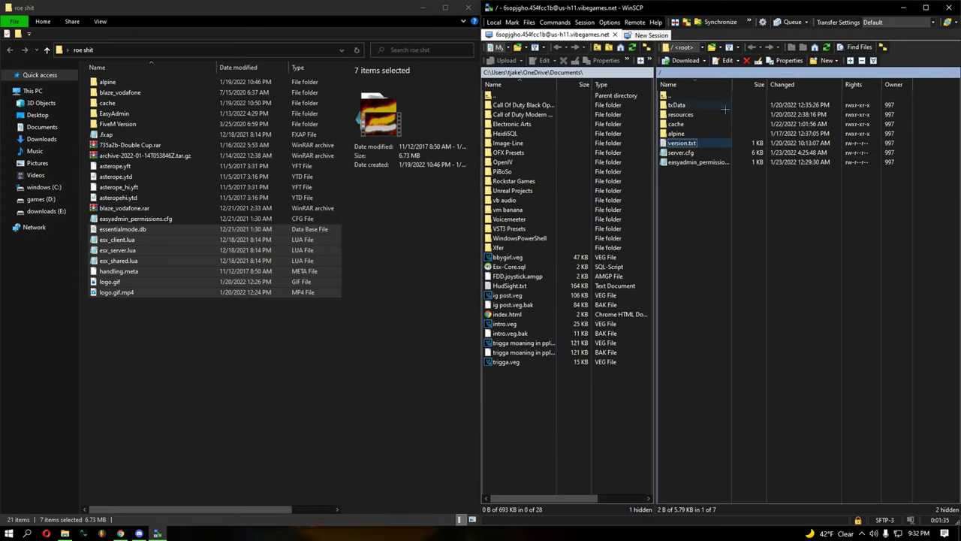
right_click(695, 143)
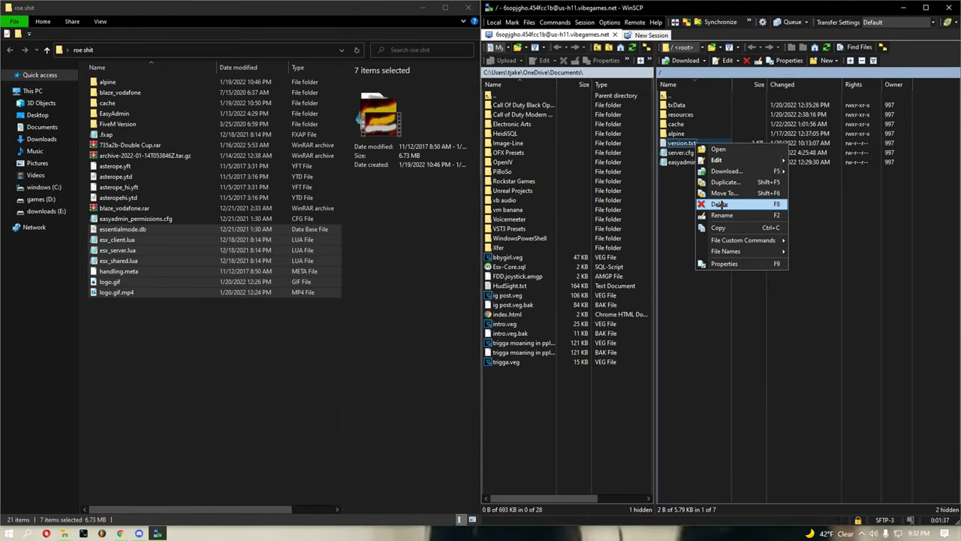
click(719, 204)
drag(697, 191, 694, 217)
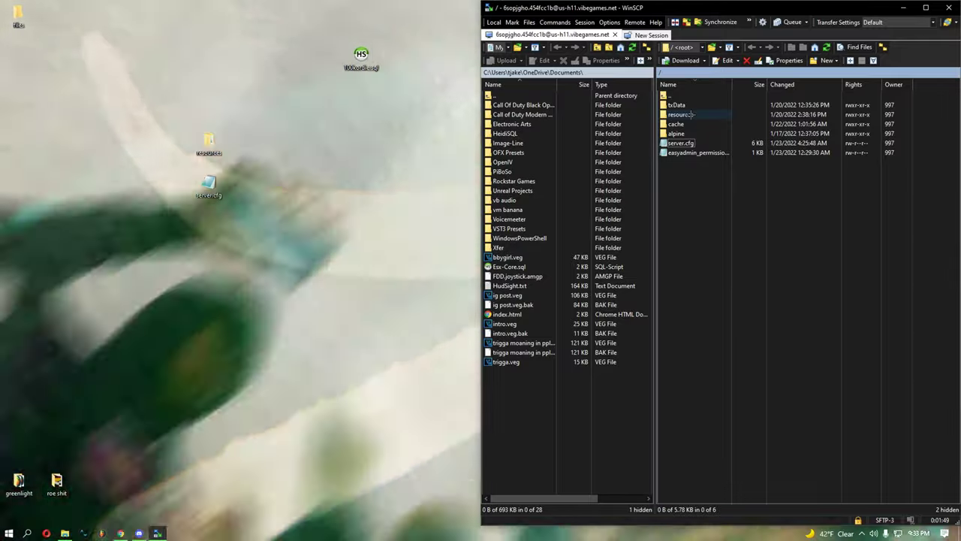
- Look inside the server's resources folder and return to the root folder
click(691, 115)
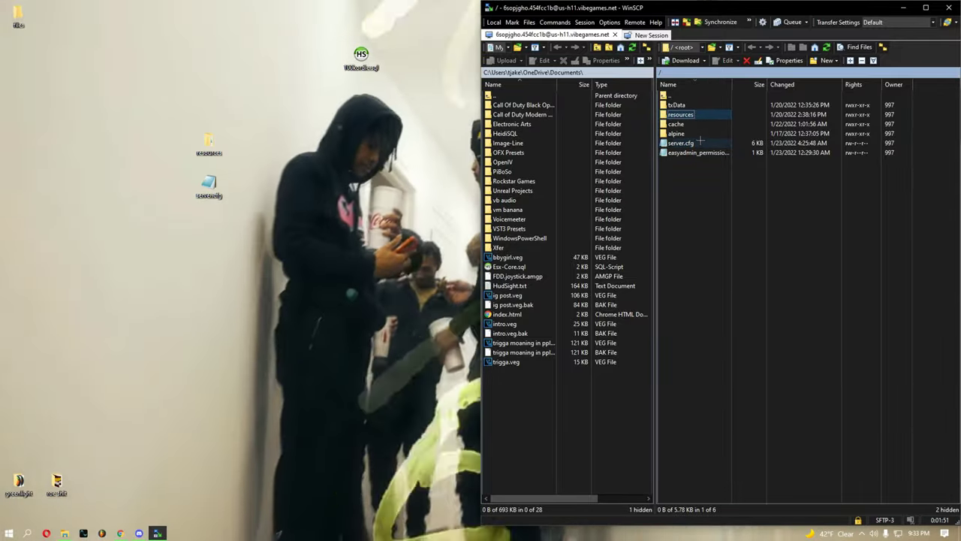
click(700, 142)
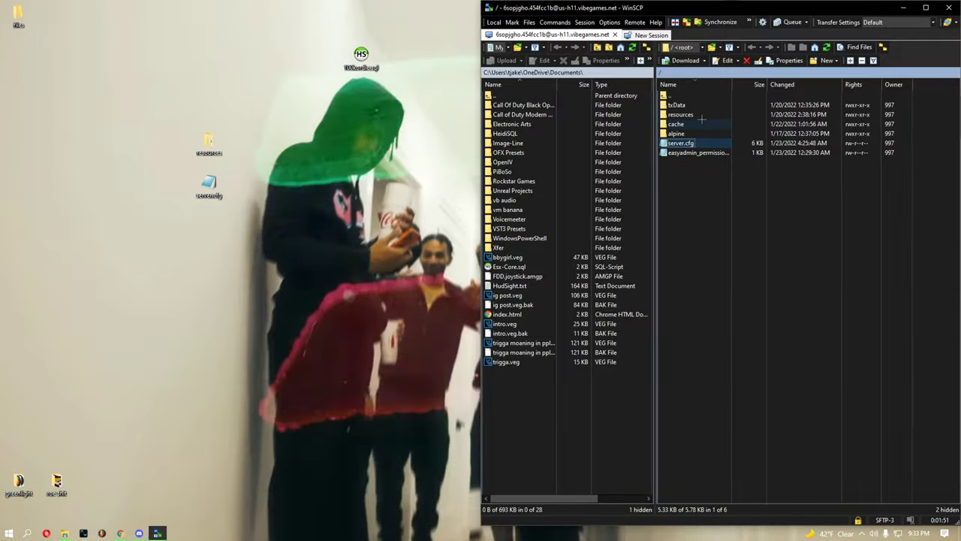
double_click(701, 114)
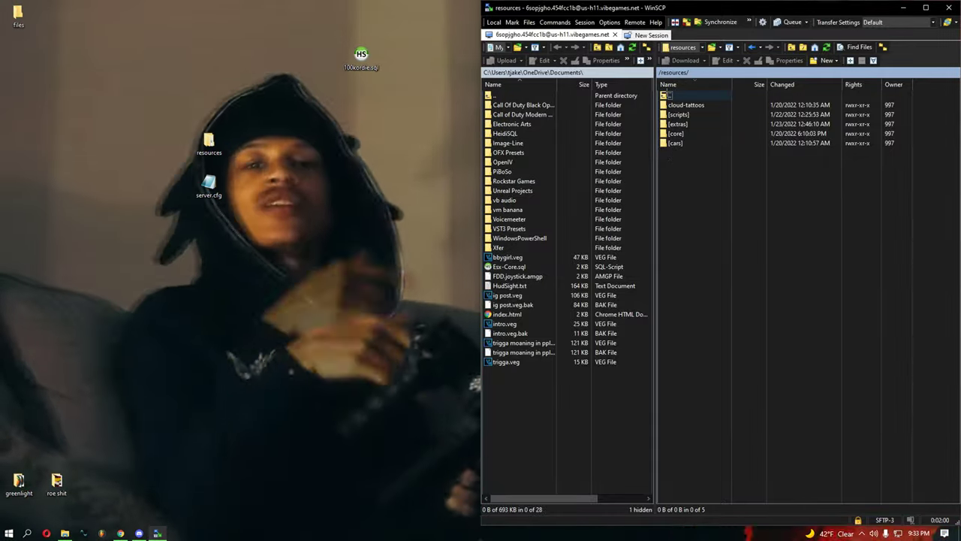
double_click(667, 97)
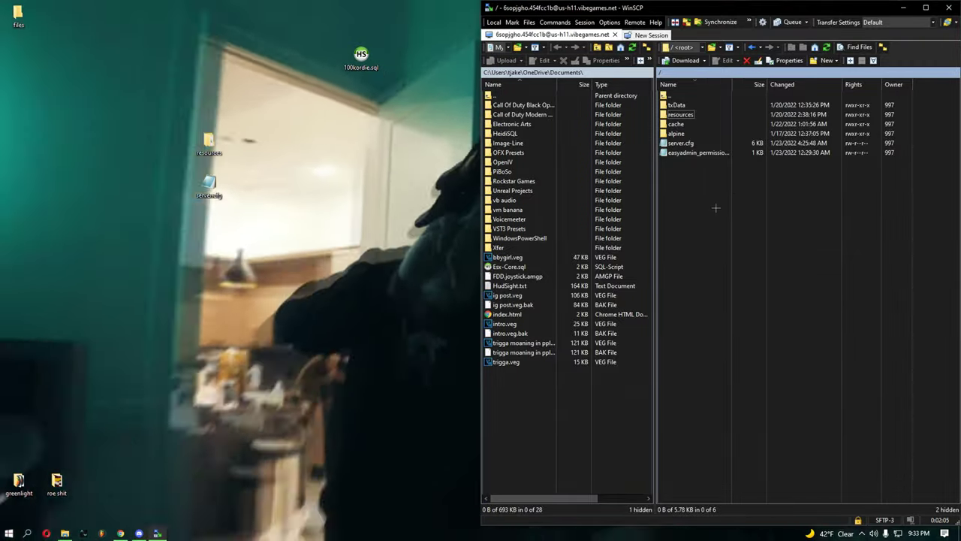
drag(736, 209, 662, 94)
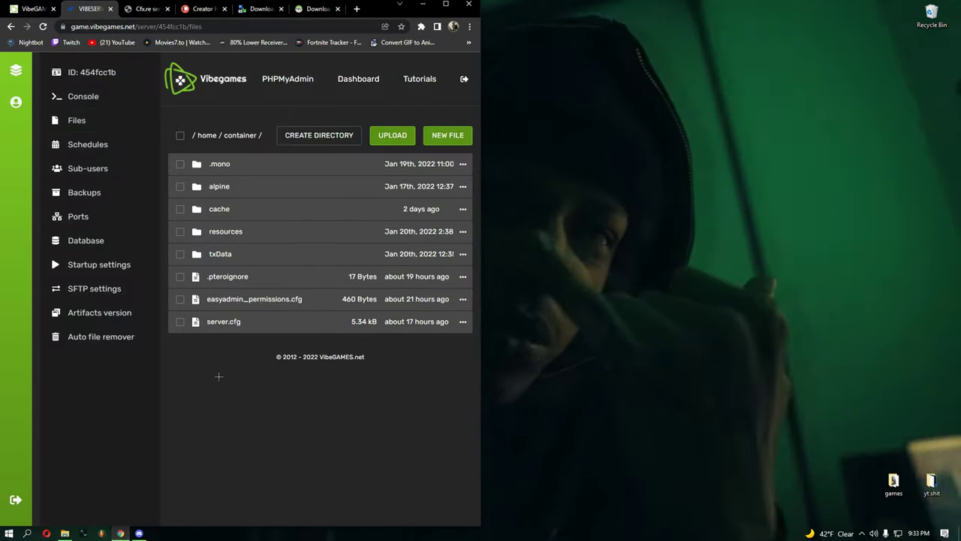
- Minimize the browser, set 100kordie.sql apart near the middle of the desktop and open it in HeidiSQL
right_click(218, 376)
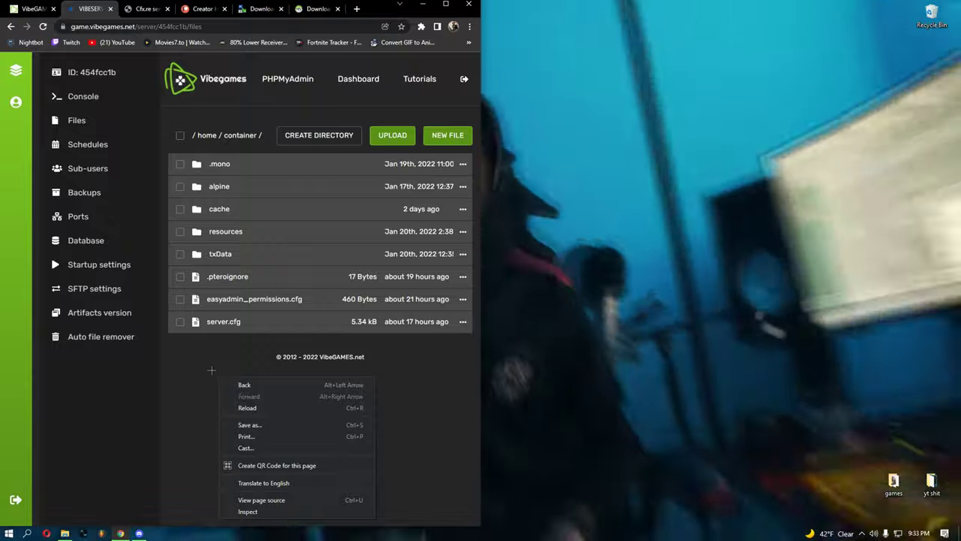
click(194, 66)
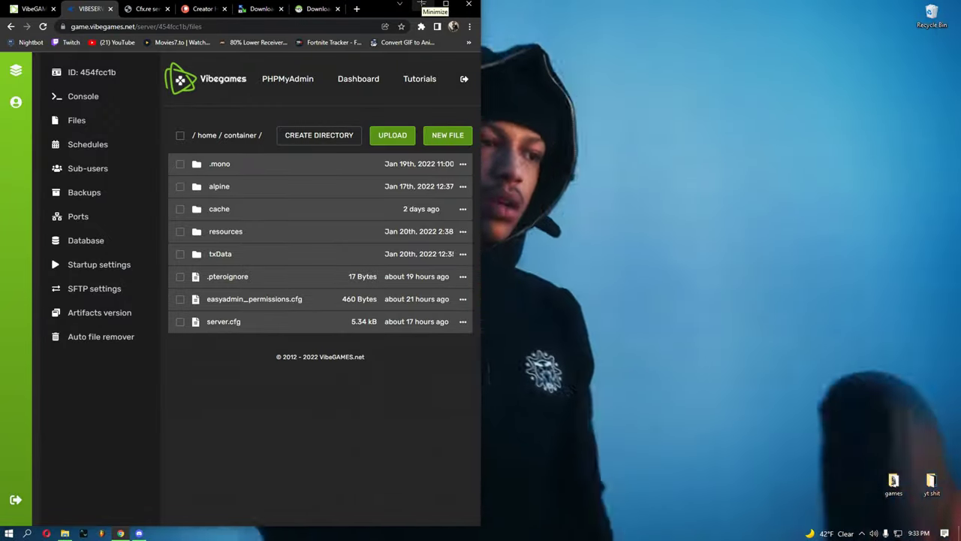
click(423, 4)
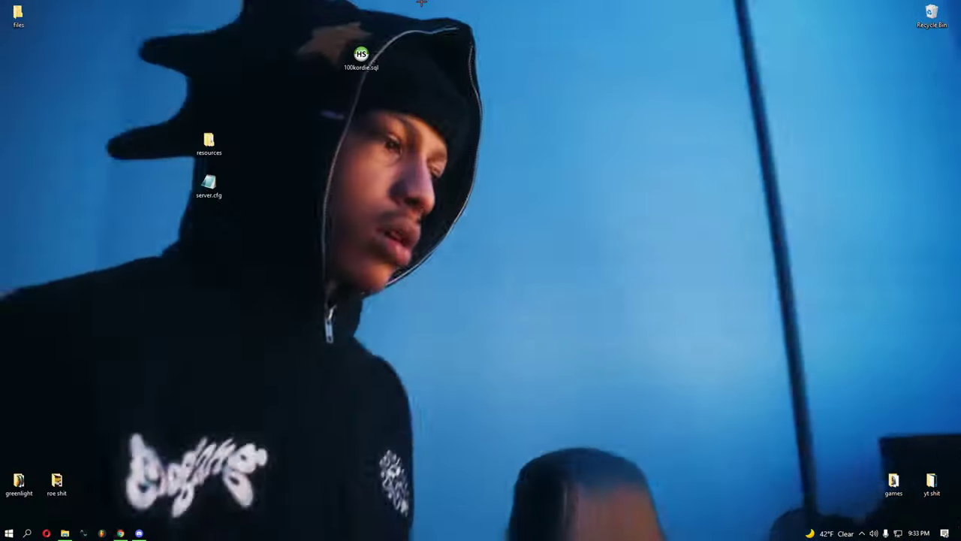
drag(361, 59, 514, 187)
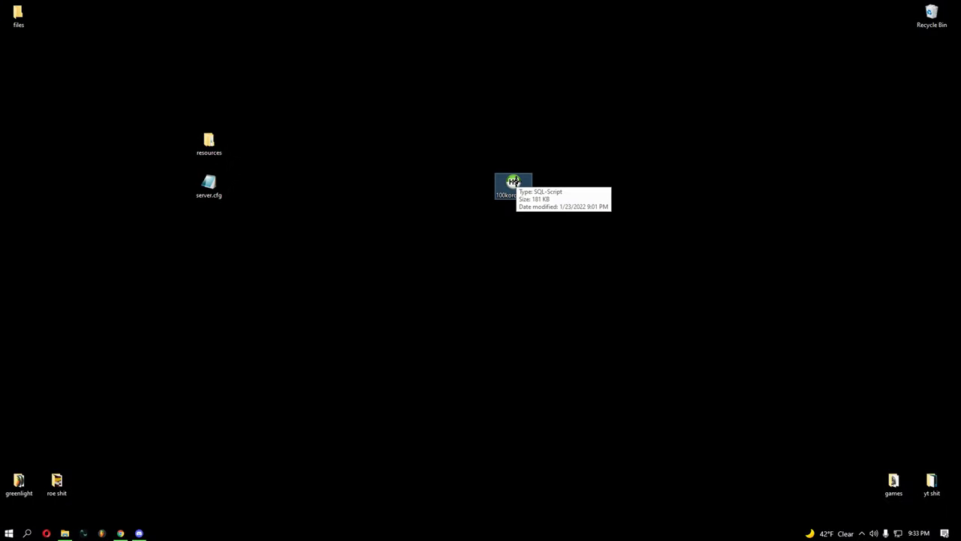
double_click(512, 188)
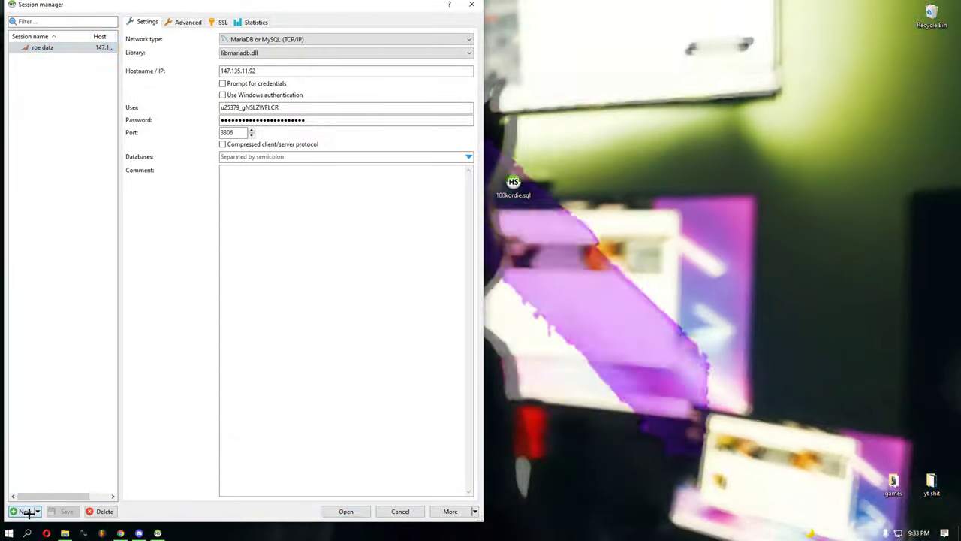
- Create a new session in the session manager and name it "your server name"
click(27, 511)
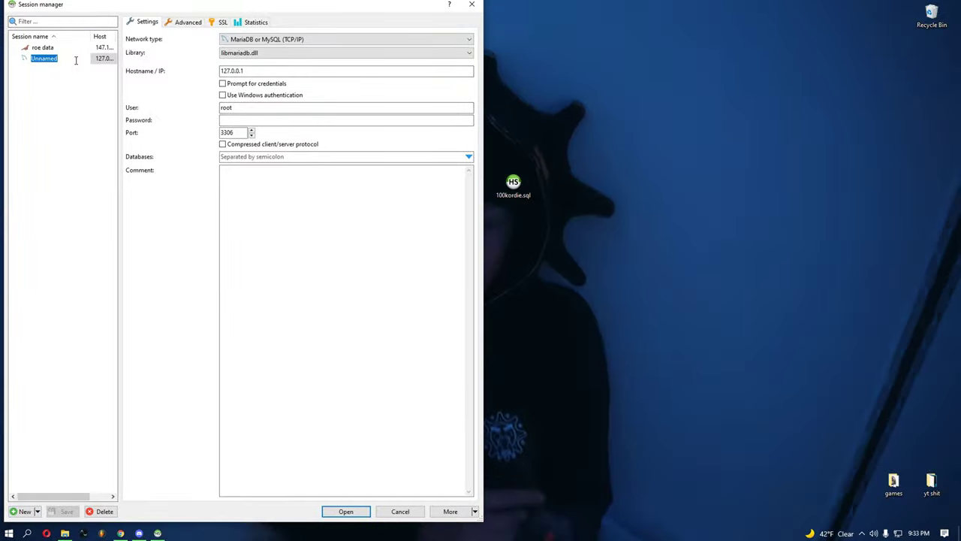
text(your)
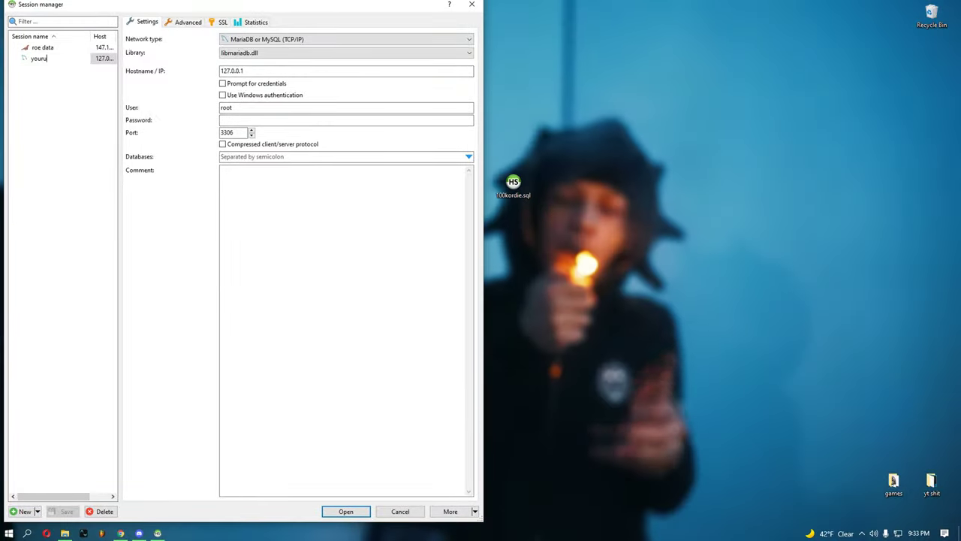
text(serbe)
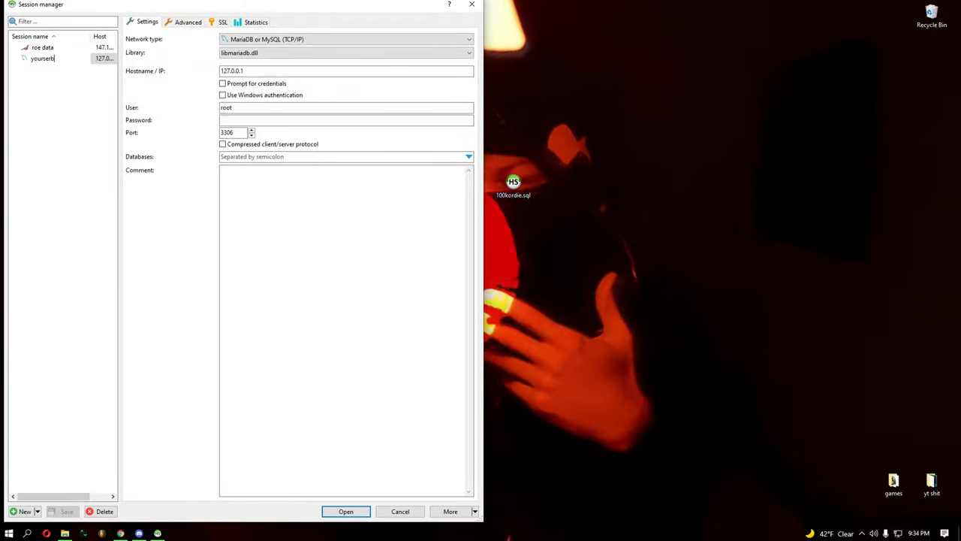
key(BackSpace)
key(BackSpace)
key(BackSpace)
key(BackSpace)
key(BackSpace)
text(serv)
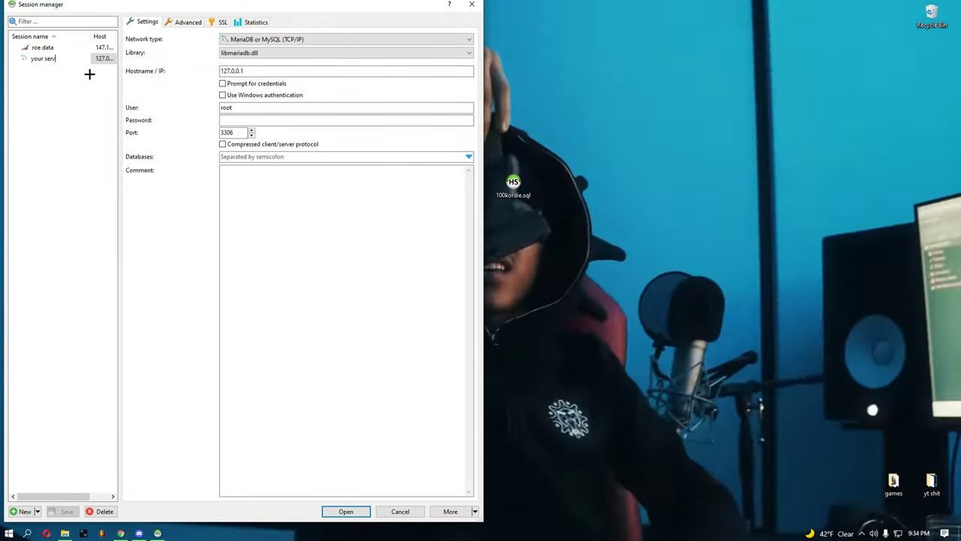
text(er name)
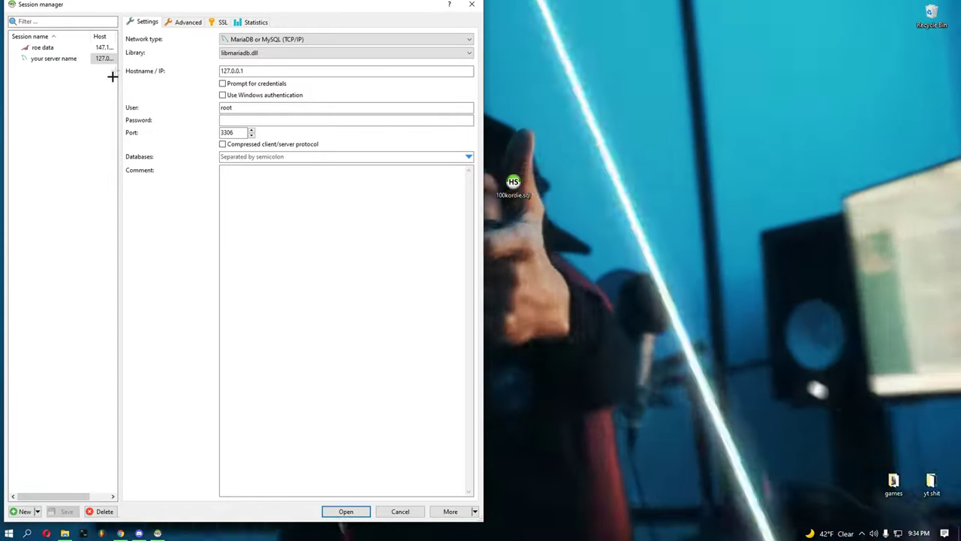
key(Return)
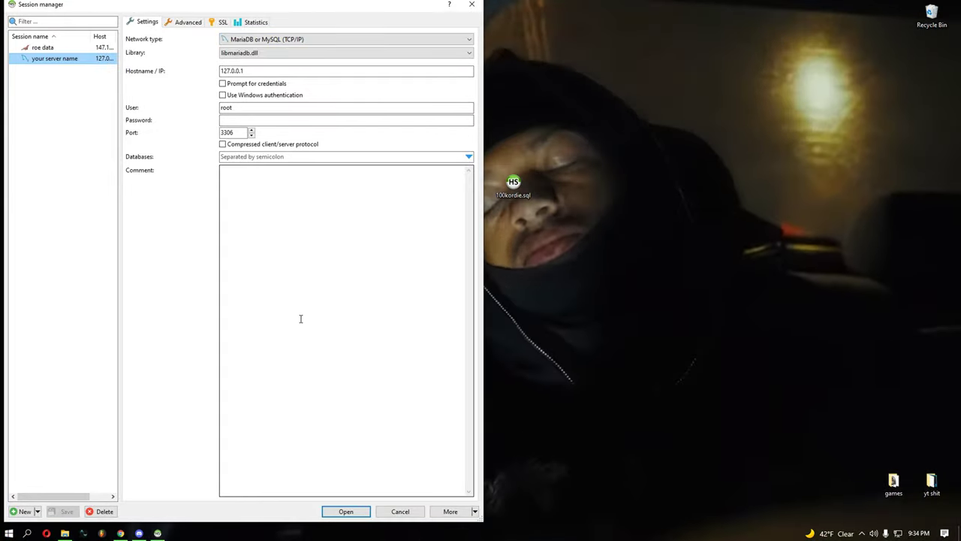
- Place the session manager beside the Vibegames browser window and display the connection details of the newserver database
key(super+Right)
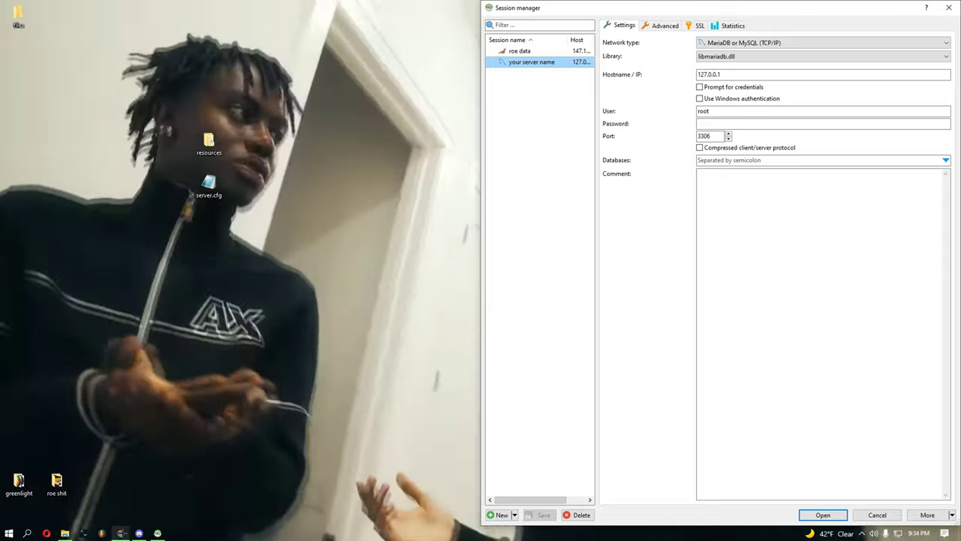
key(alt+Tab)
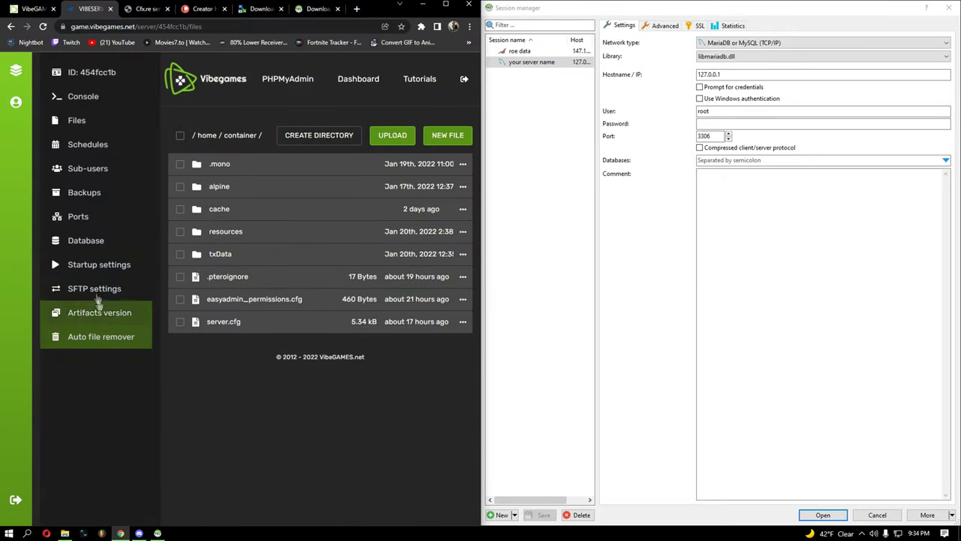
click(104, 246)
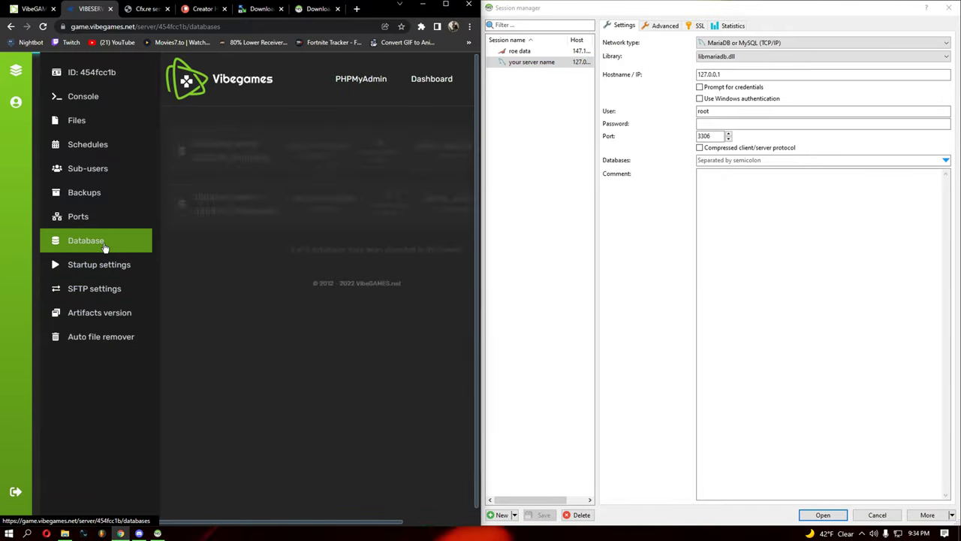
drag(244, 513, 355, 160)
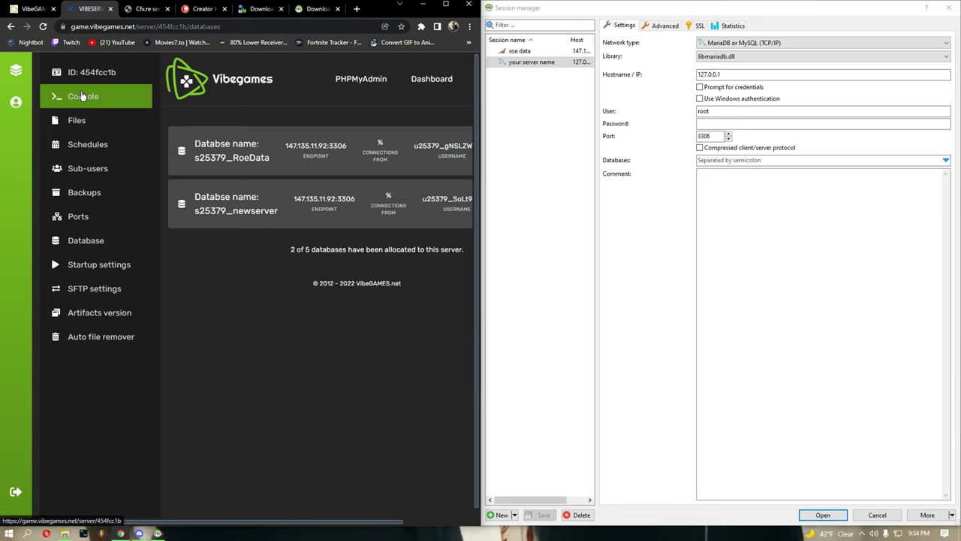
drag(246, 516, 331, 514)
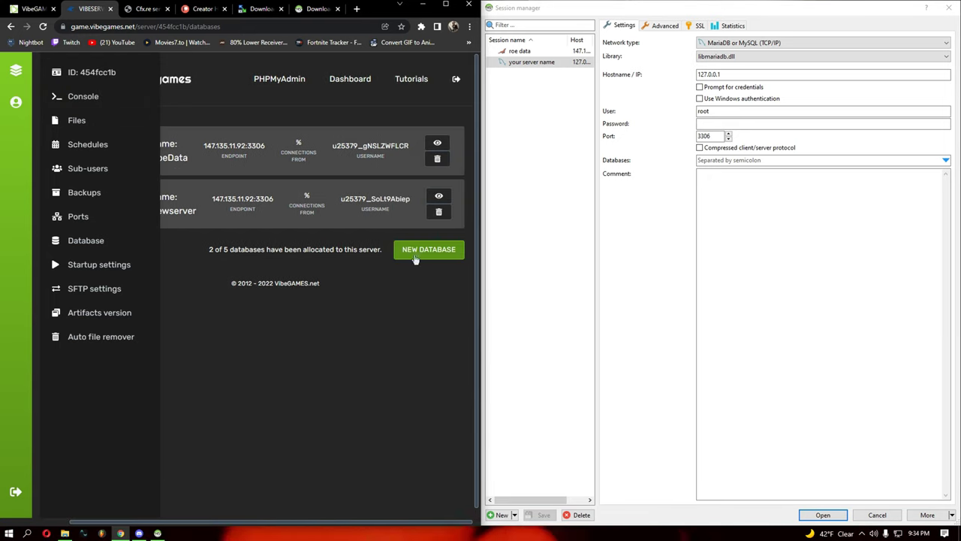
click(439, 196)
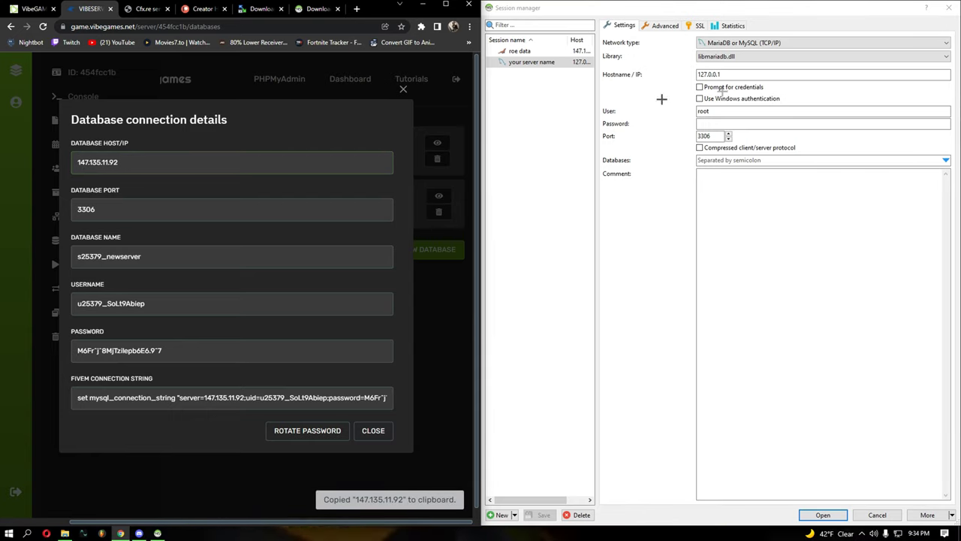
- Set the session's hostname to 147.135.11.92 and replace the default user with the database username from the connection details
double_click(758, 74)
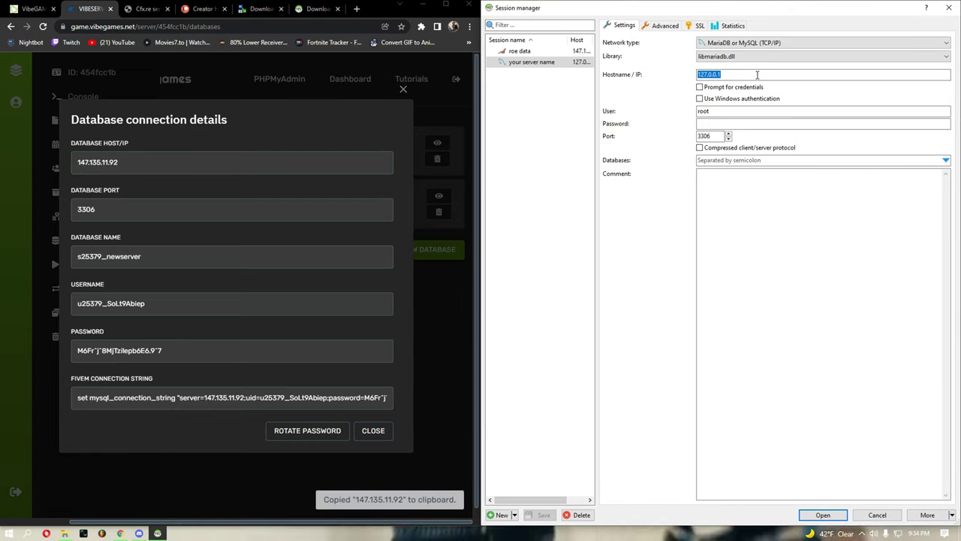
text(147.135.11.92)
double_click(736, 112)
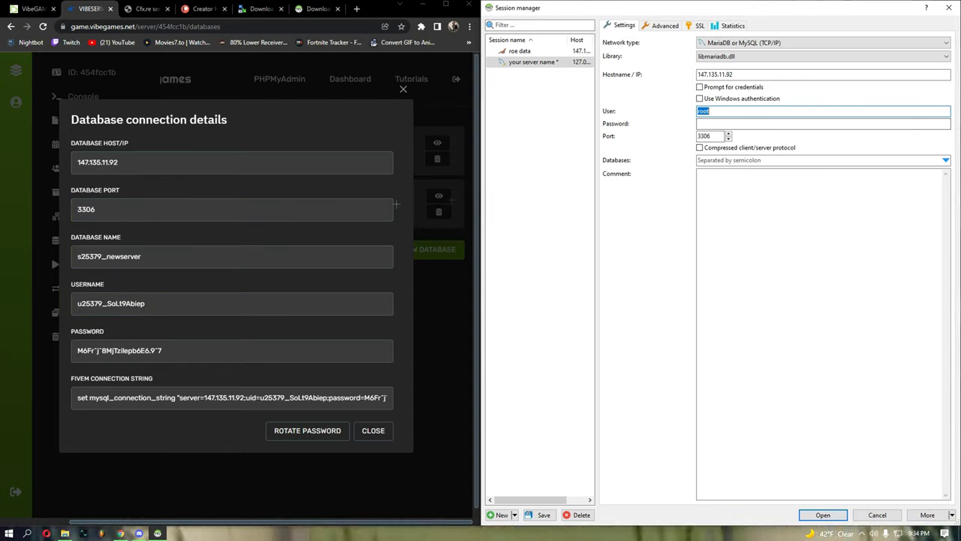
click(159, 235)
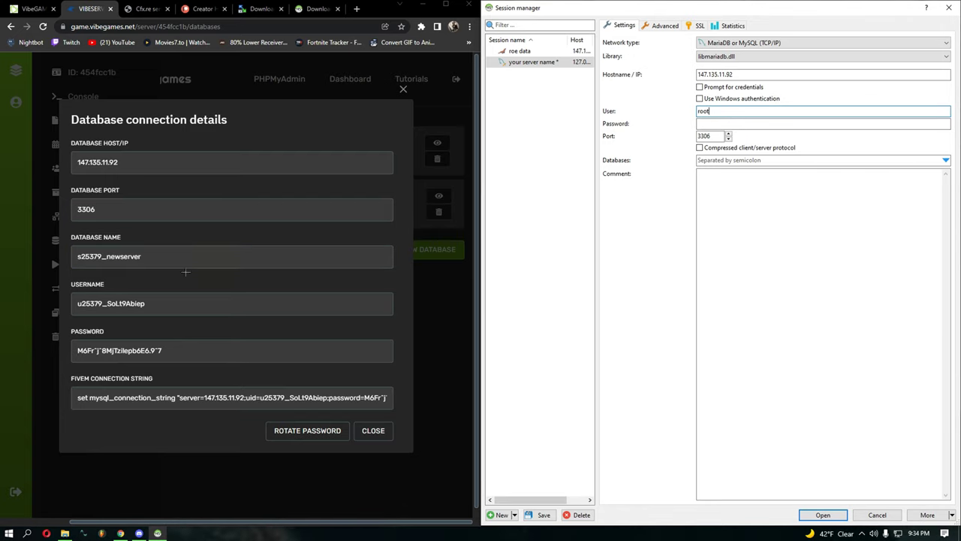
click(86, 303)
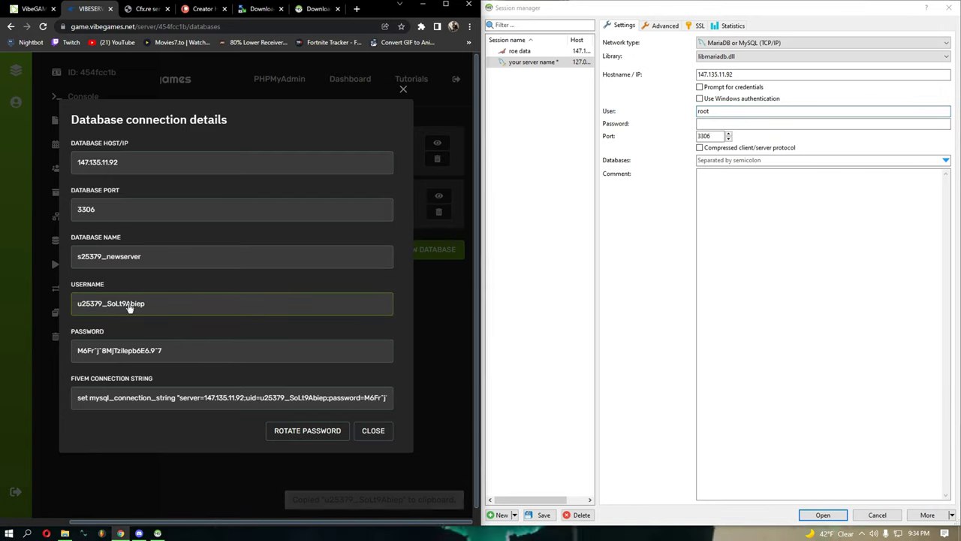
click(728, 111)
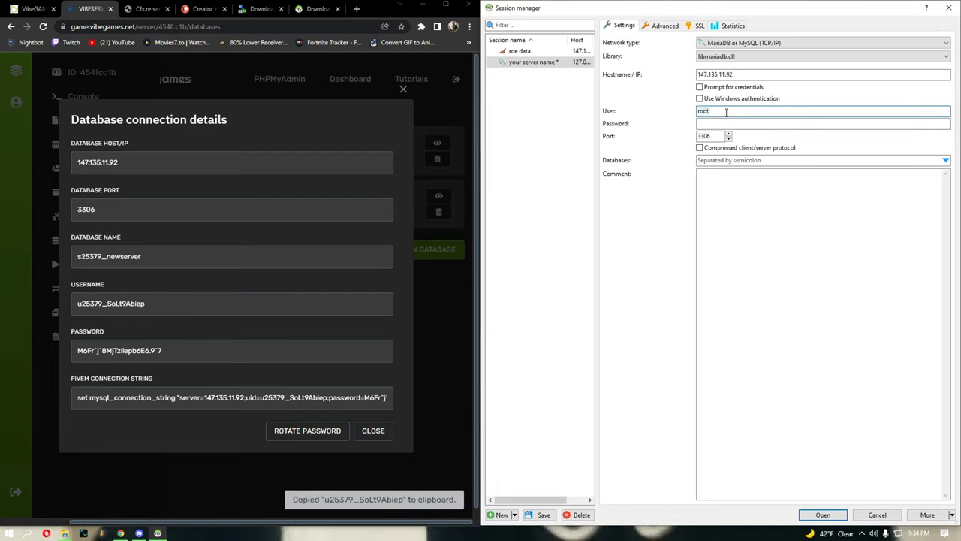
key(Tab)
key(Tab)
key(Tab)
key(Tab)
key(Tab)
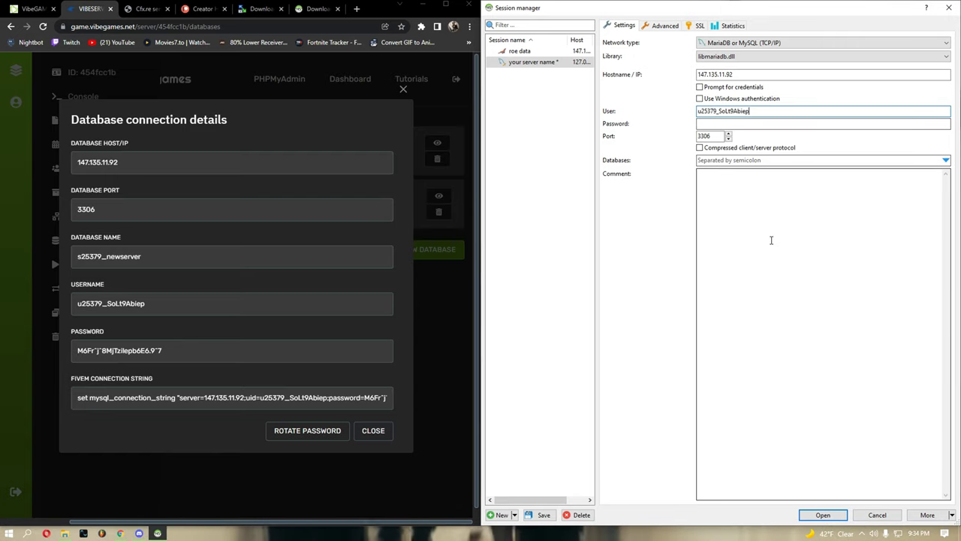
- Copy the database password into the session's password field, then open the session and save its modified settings
click(128, 360)
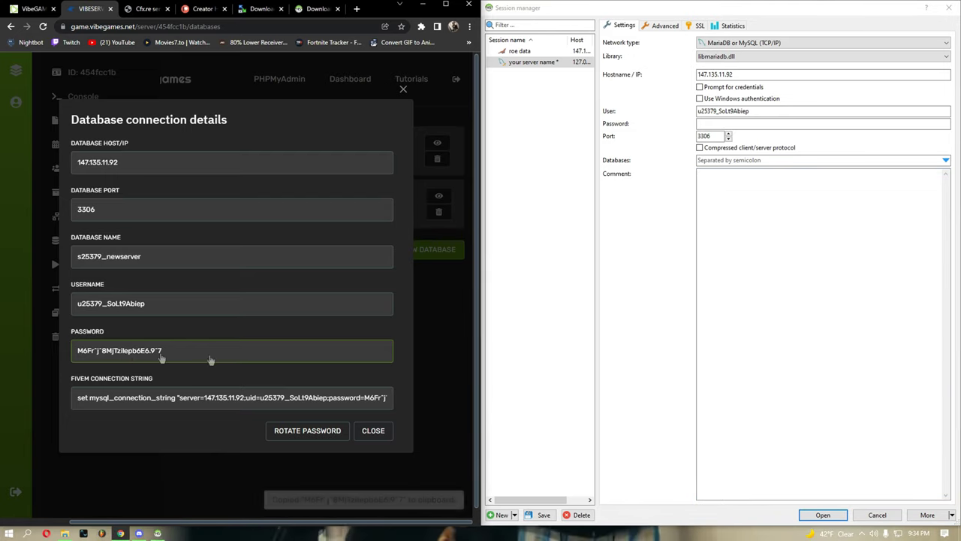
click(746, 124)
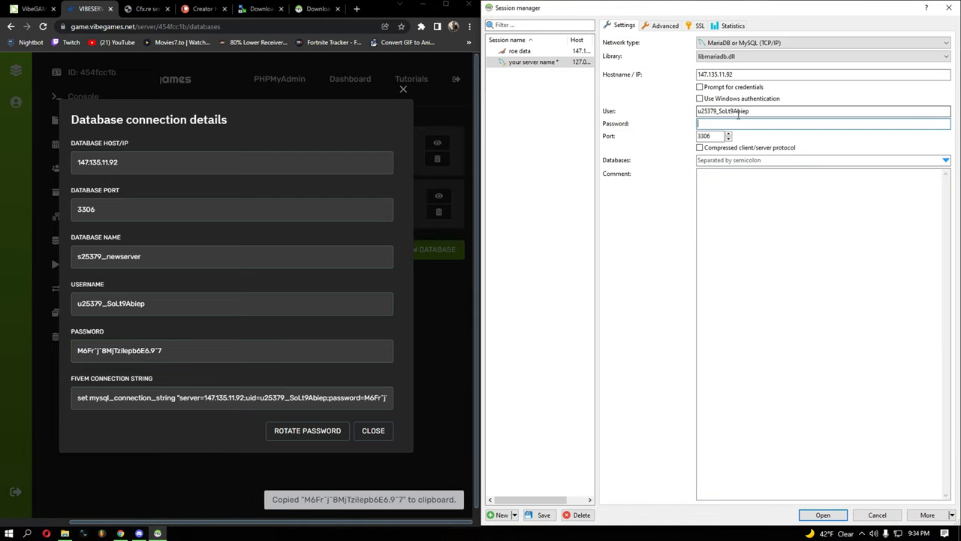
key(ctrl+v)
click(826, 515)
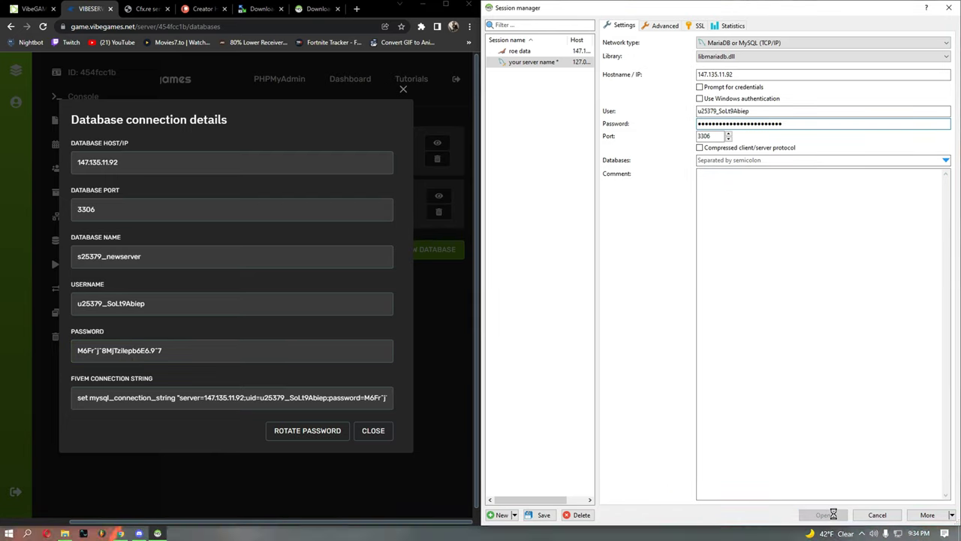
drag(486, 220, 542, 210)
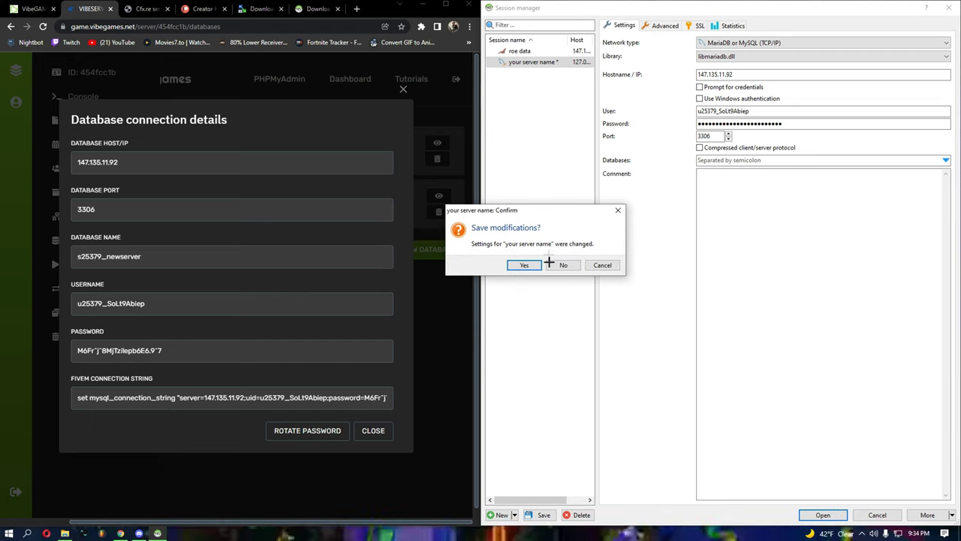
click(529, 264)
- Select the s25379_newserver database and display the last 100kordie.sql query
click(75, 61)
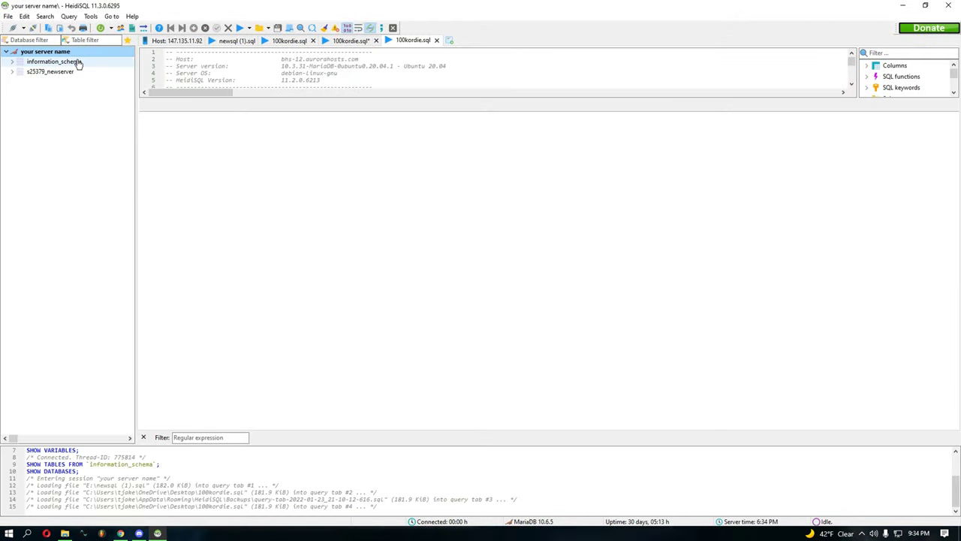
click(69, 72)
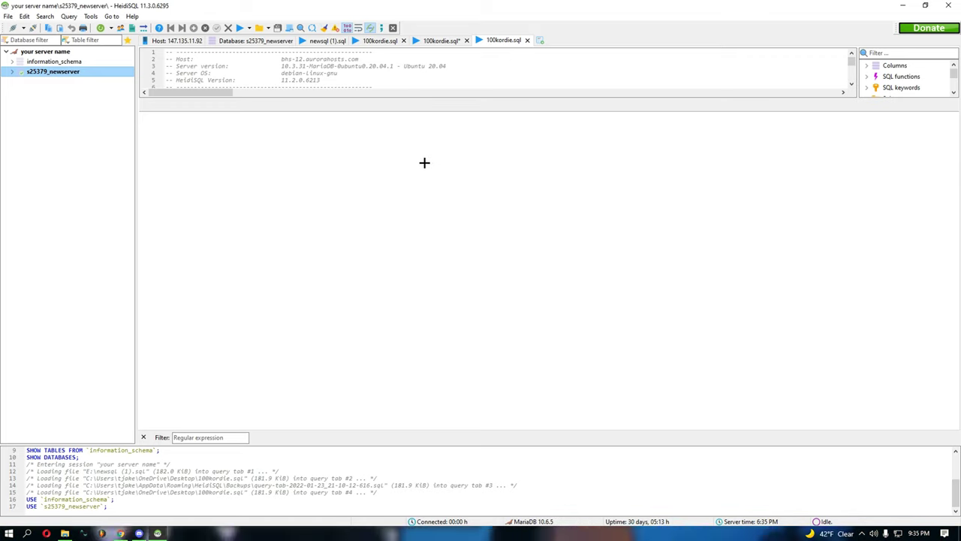
click(440, 44)
click(497, 40)
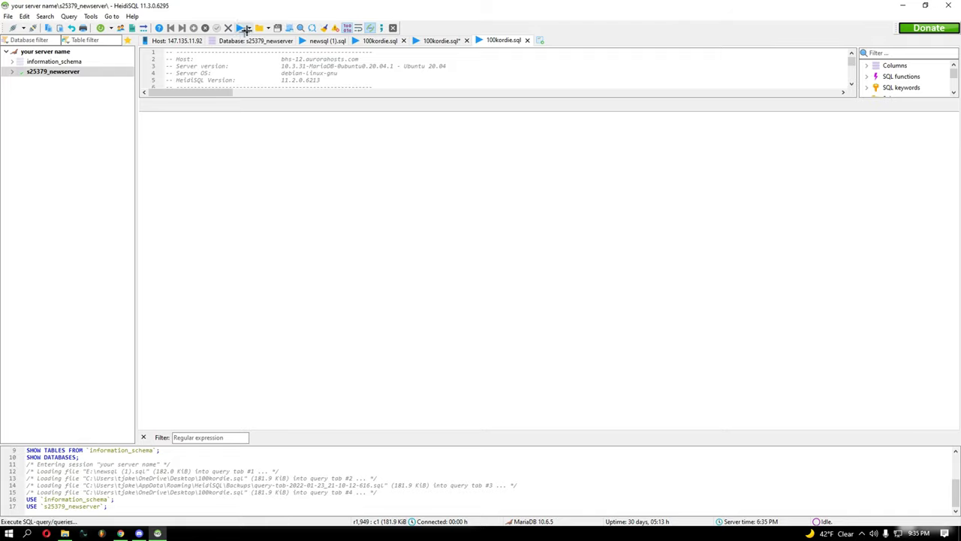
click(90, 39)
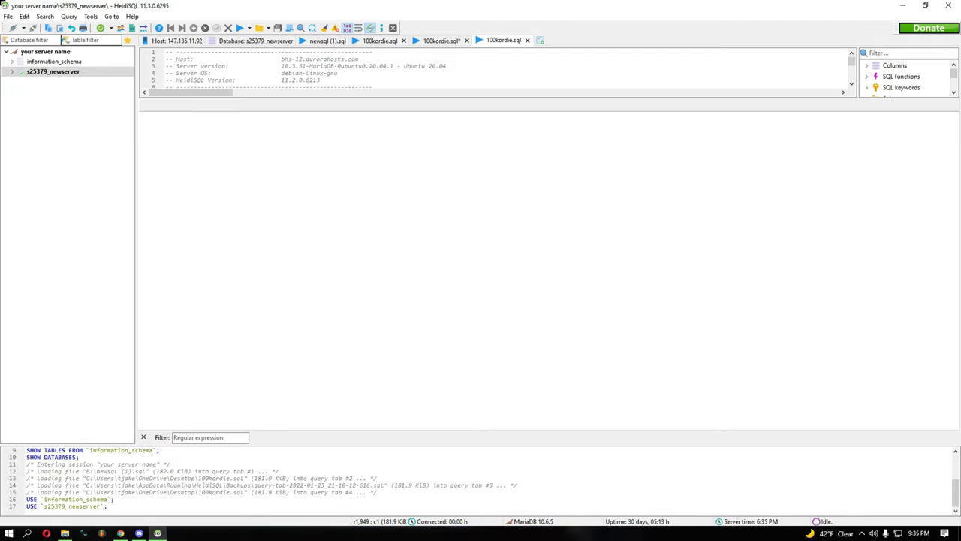
- Close HeidiSQL without saving the modified query and reopen 100kordie.sql with the "roe data" session
key(alt+F4)
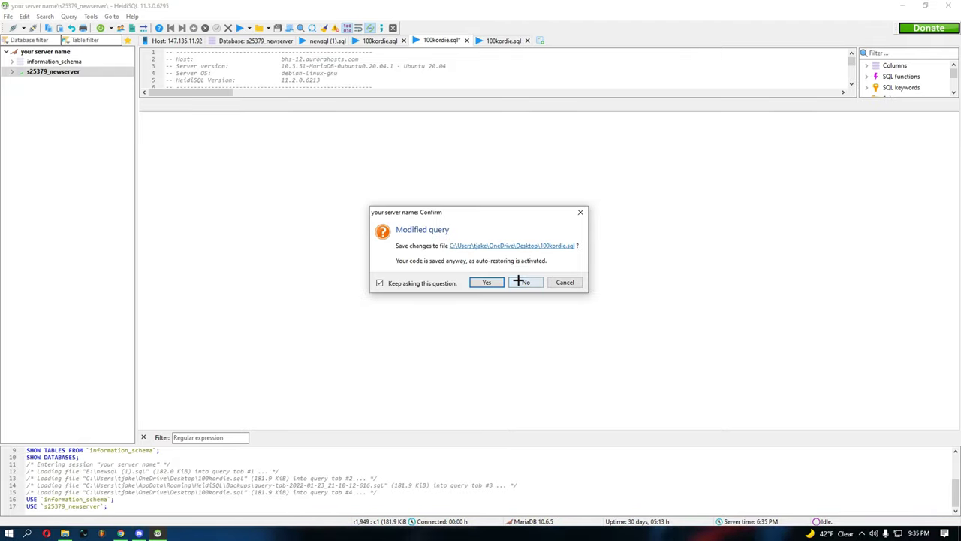
click(519, 281)
key(super)
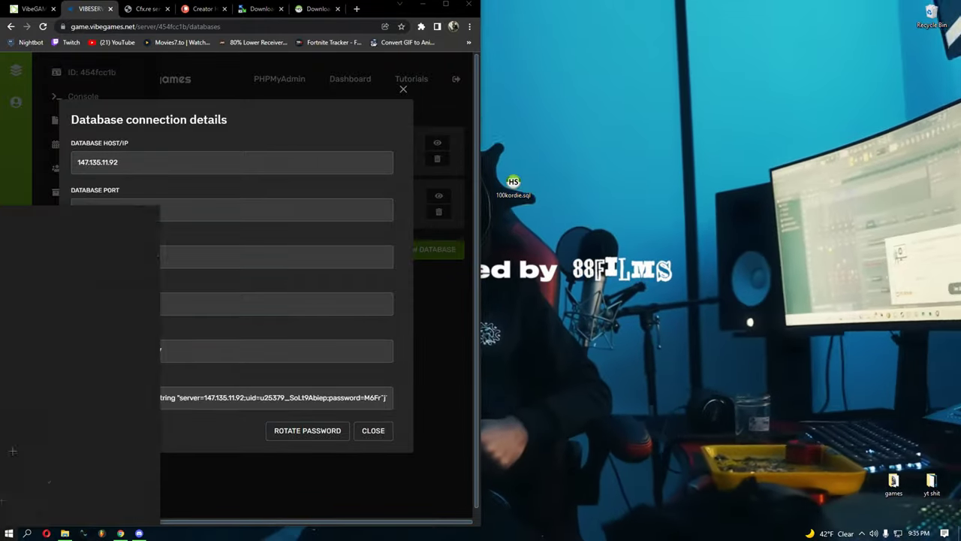
double_click(513, 184)
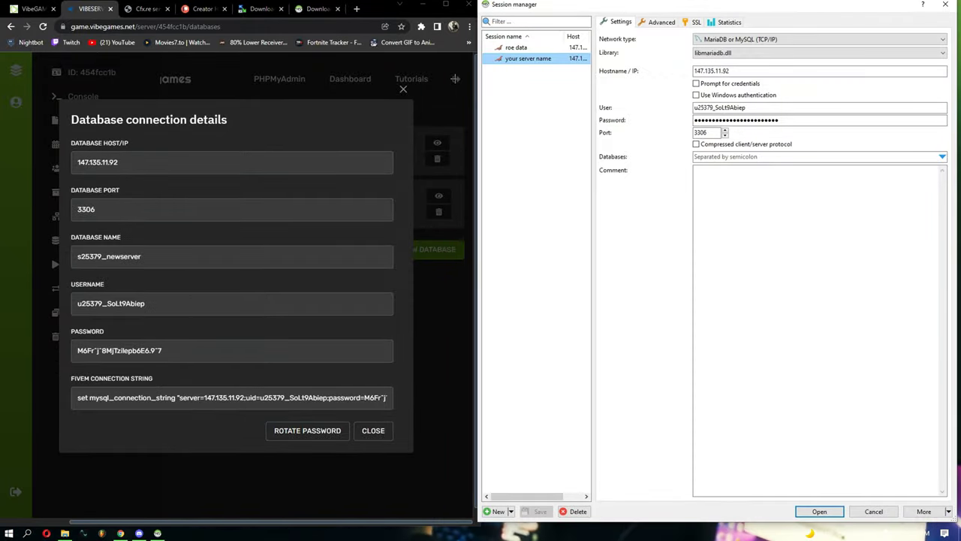
click(516, 48)
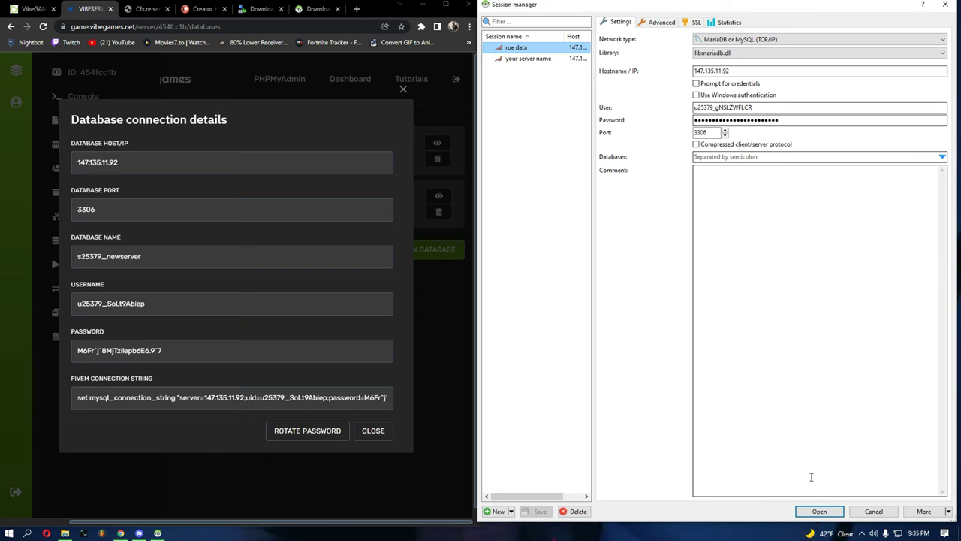
click(820, 511)
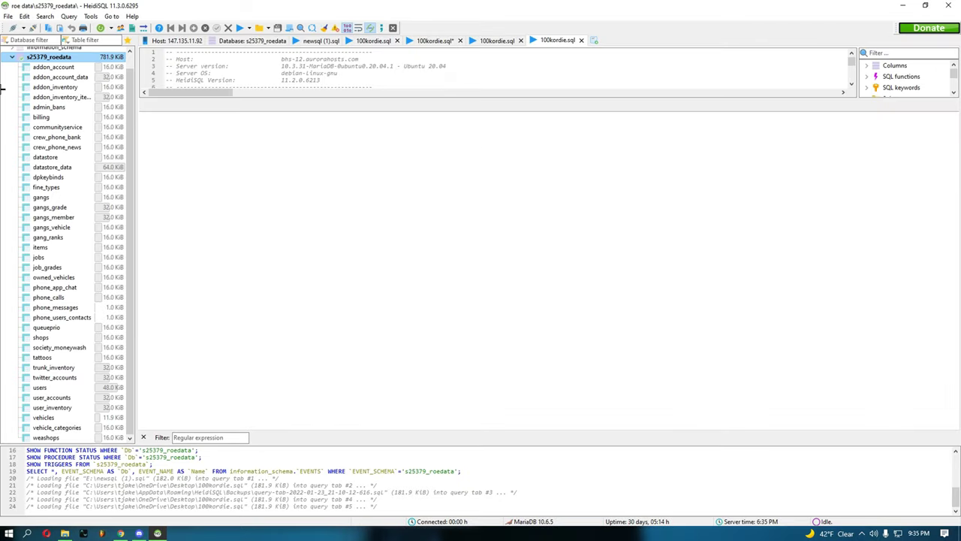
- Examine the tables of the s25379_roedata database, including addon_inventory, and close HeidiSQL without saving the query
click(57, 87)
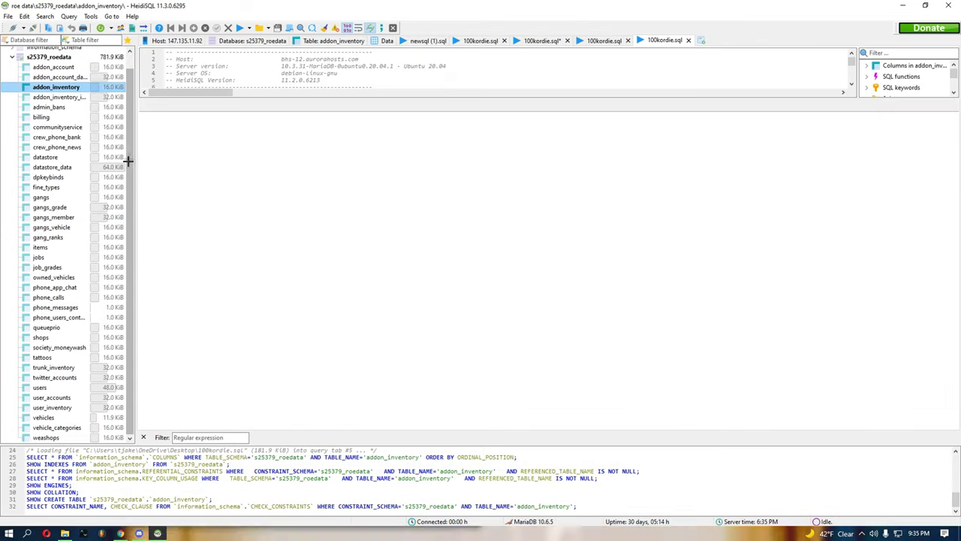
scroll(130, 180, up, 1)
scroll(141, 191, down, 1)
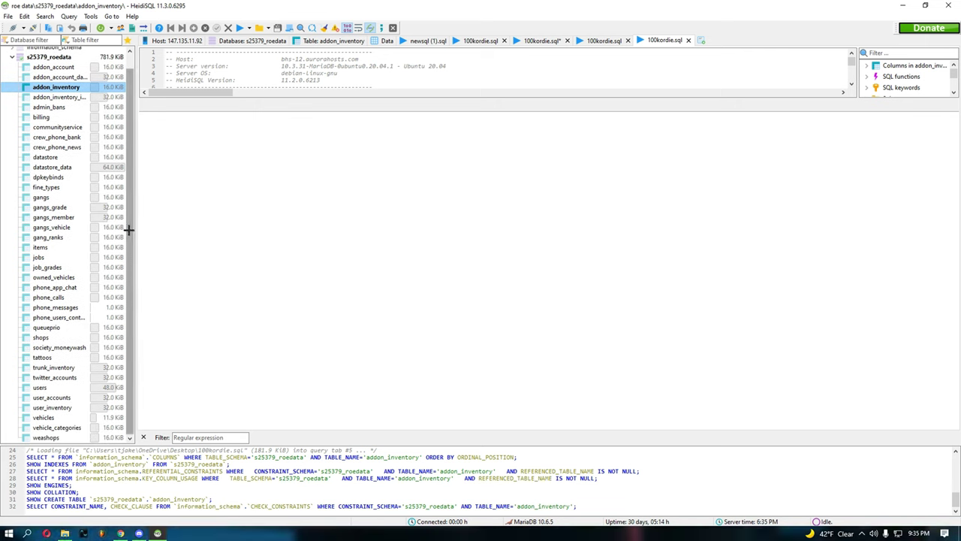
scroll(129, 225, up, 1)
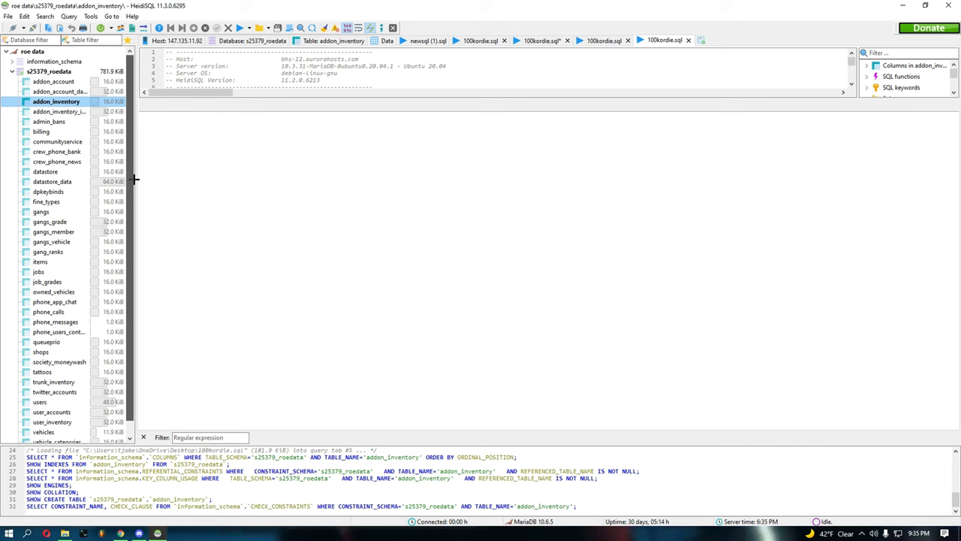
scroll(137, 188, down, 1)
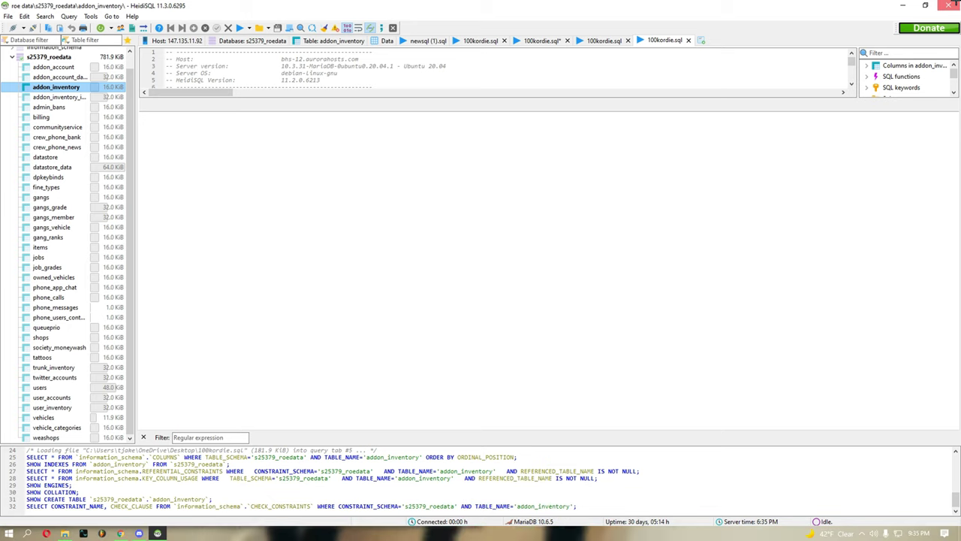
click(954, 4)
click(530, 281)
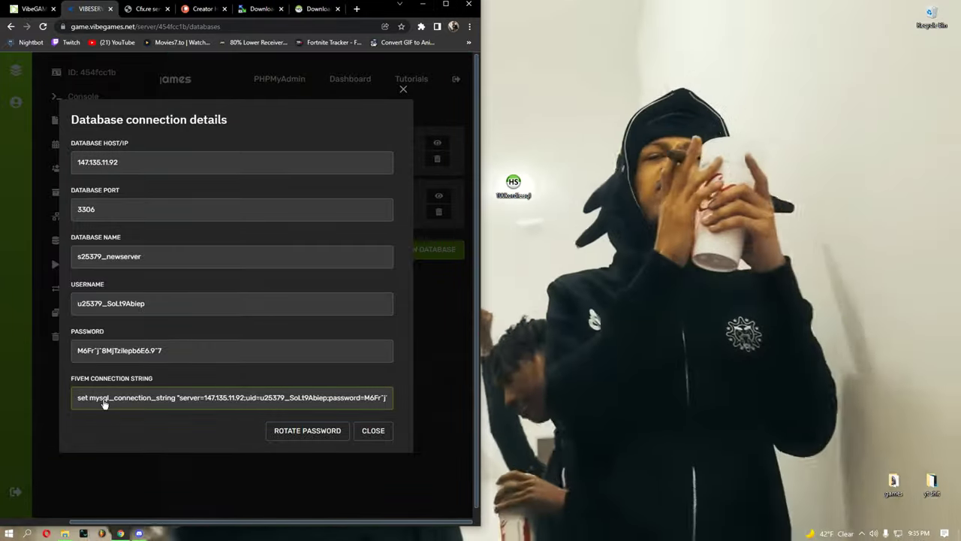
- Copy the database's FiveM connection string and open the desktop's server.cfg in a maximized Notepad window
click(103, 402)
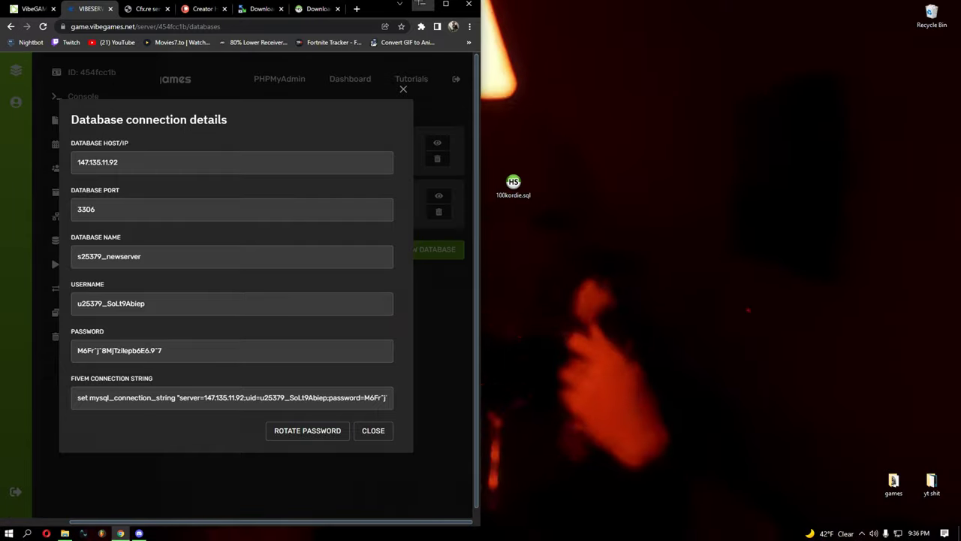
click(445, 3)
double_click(209, 186)
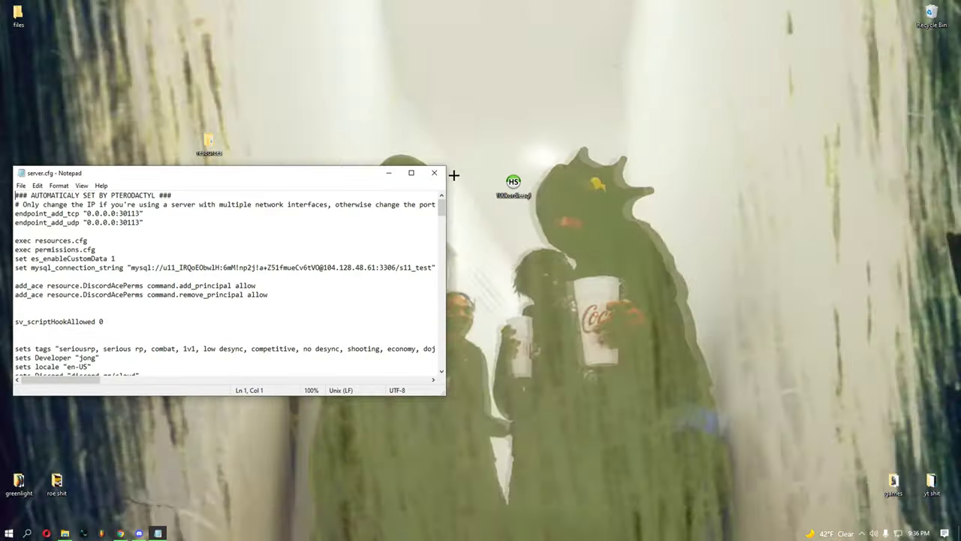
double_click(284, 165)
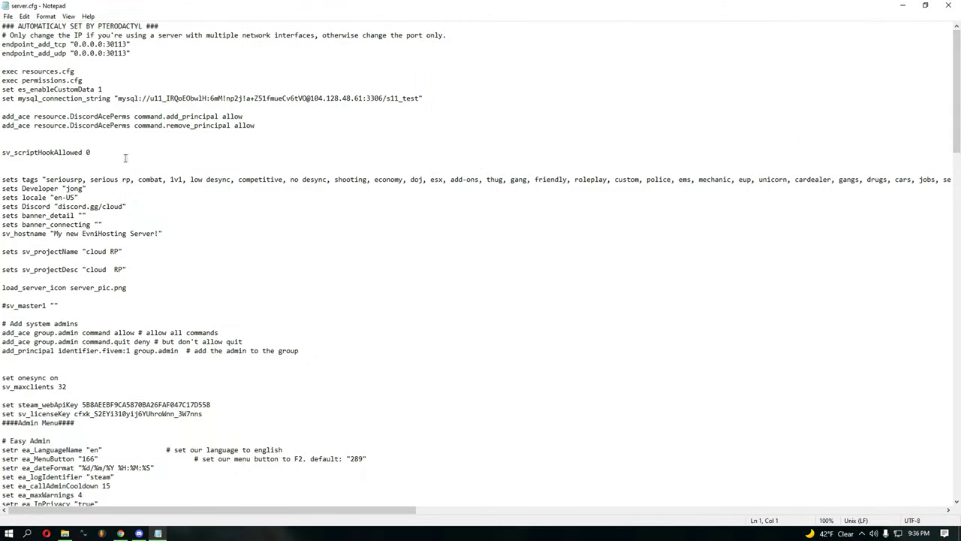
- Insert an empty line above the mysql_connection_string line in server.cfg and replace that line with the copied FiveM connection string, including its password
scroll(126, 158, down, 4)
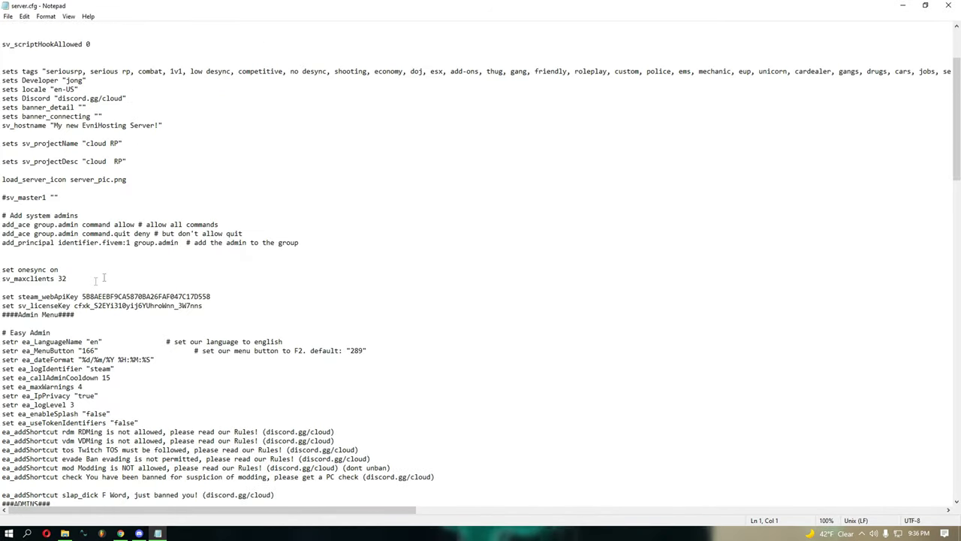
scroll(376, 296, down, 4)
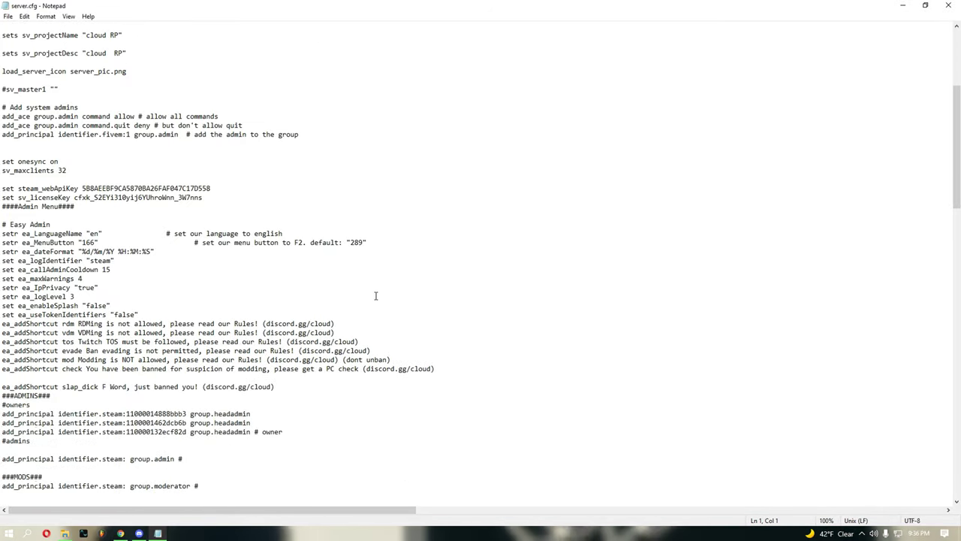
scroll(376, 296, up, 8)
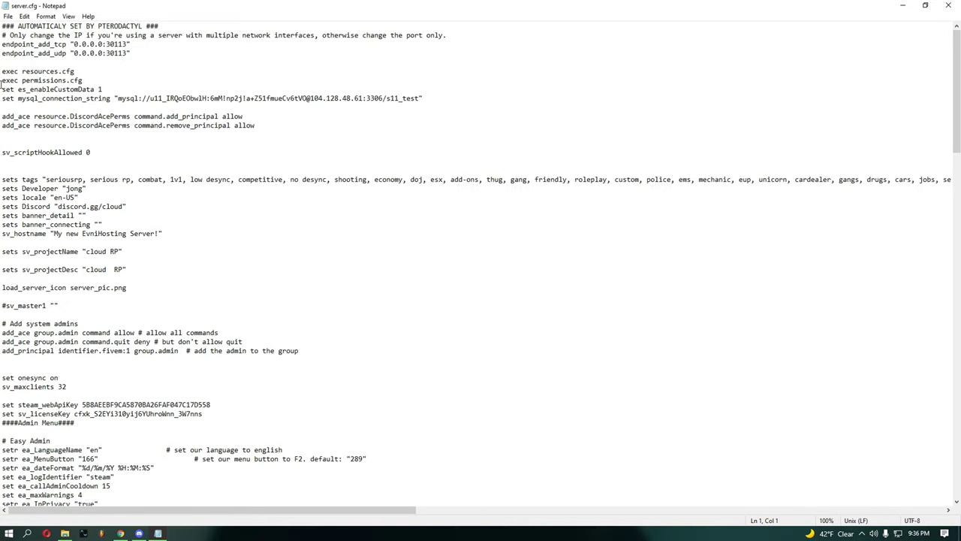
drag(3, 99, 470, 98)
click(41, 99)
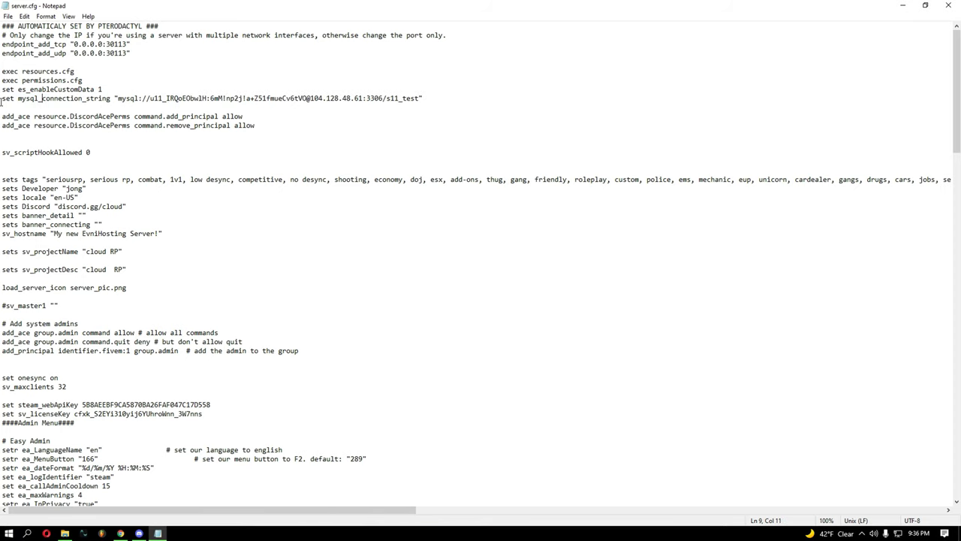
key(Return)
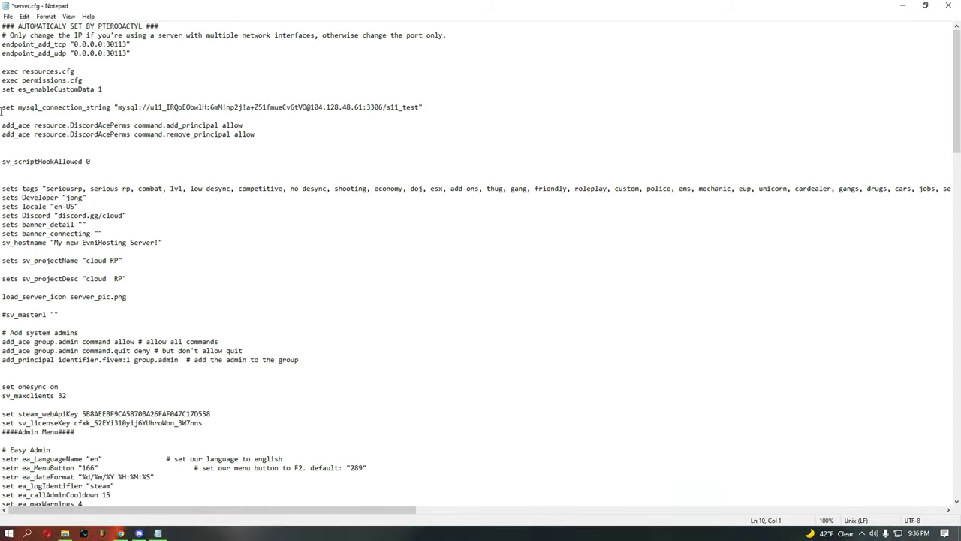
drag(2, 109, 449, 105)
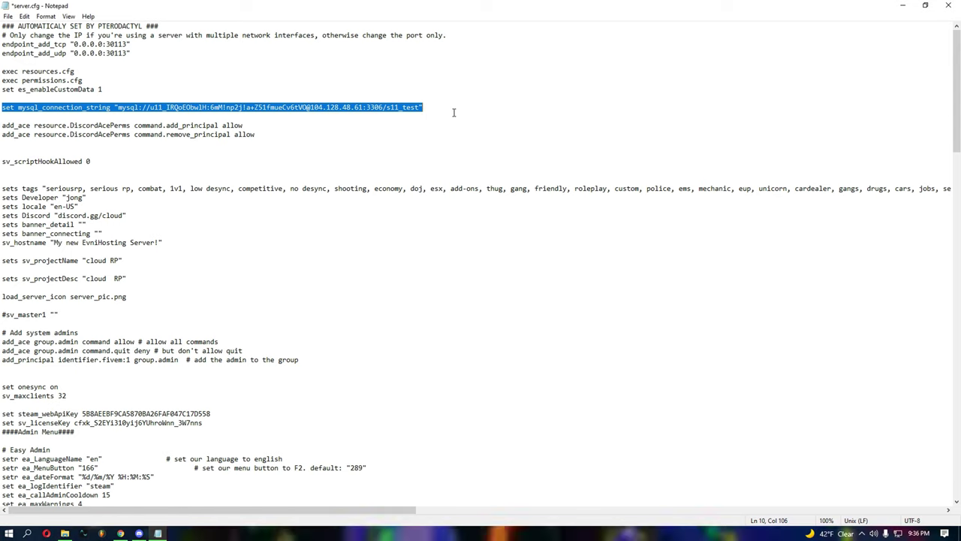
key(ctrl+v)
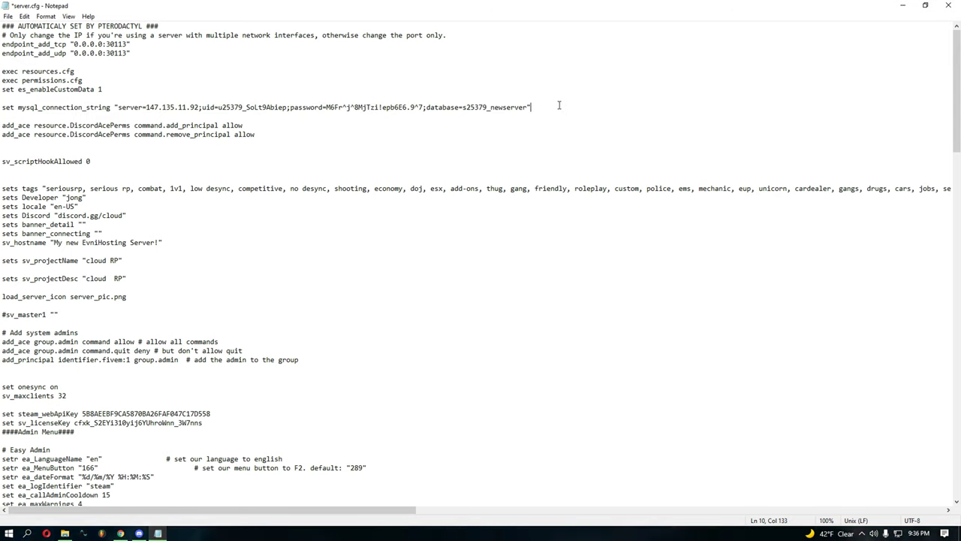
drag(428, 110, 536, 107)
drag(426, 110, 537, 104)
click(452, 69)
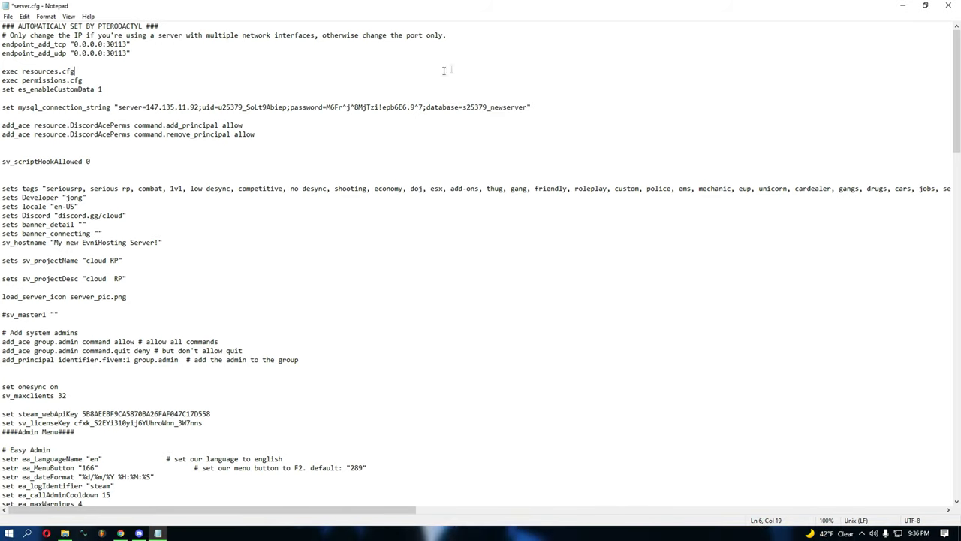
- Insert an empty line above the sv_hostname line in server.cfg
scroll(161, 79, down, 3)
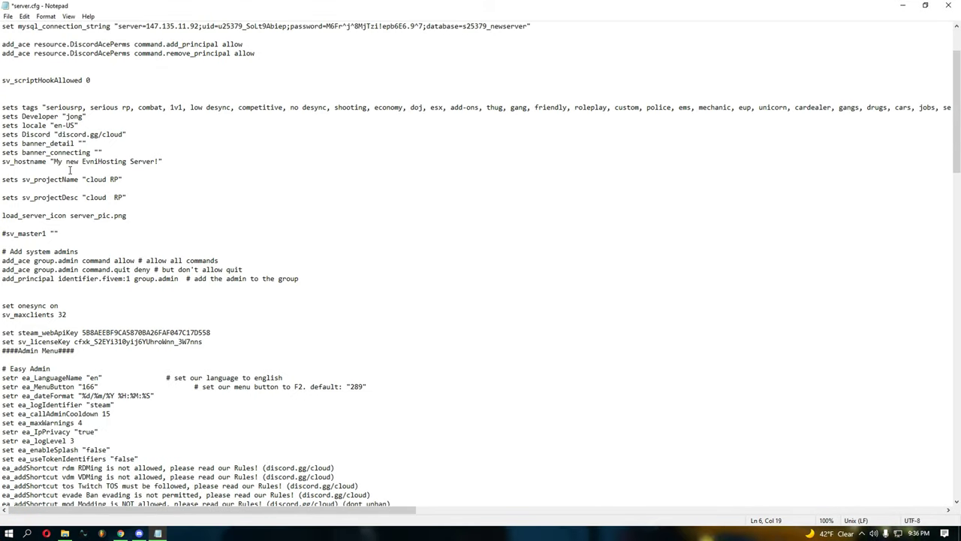
click(2, 162)
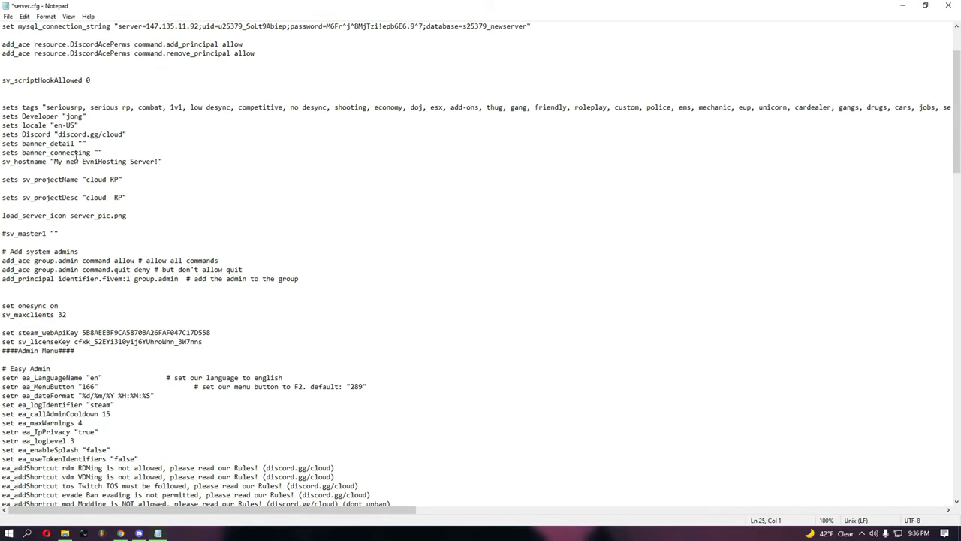
key(Return)
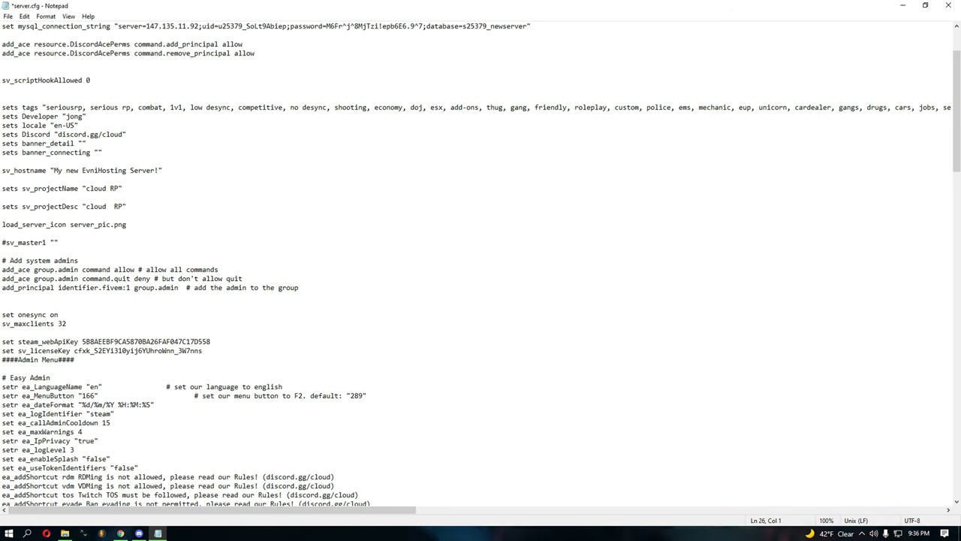
scroll(120, 150, down, 1)
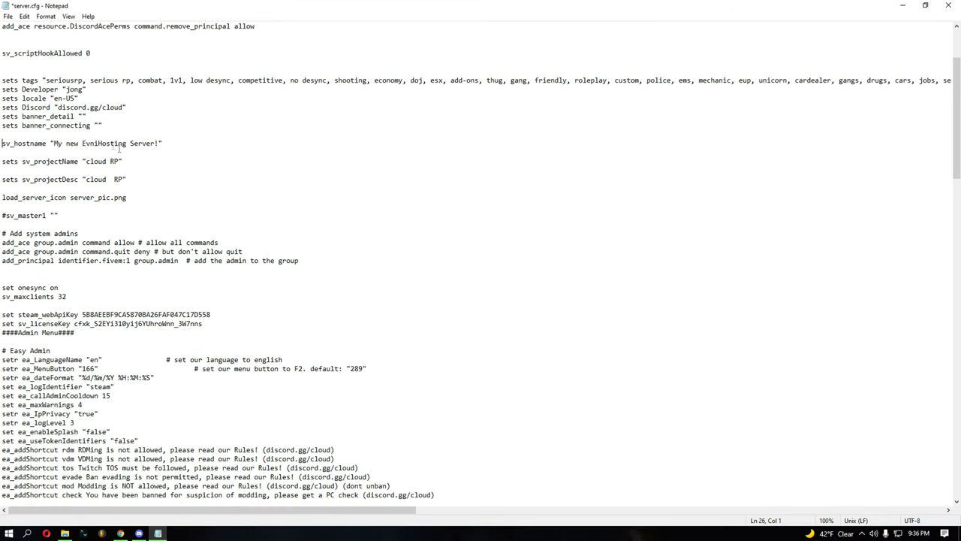
- Review the Discord, sv_projectName and sv_projectDesc settings in server.cfg
scroll(31, 136, up, 4)
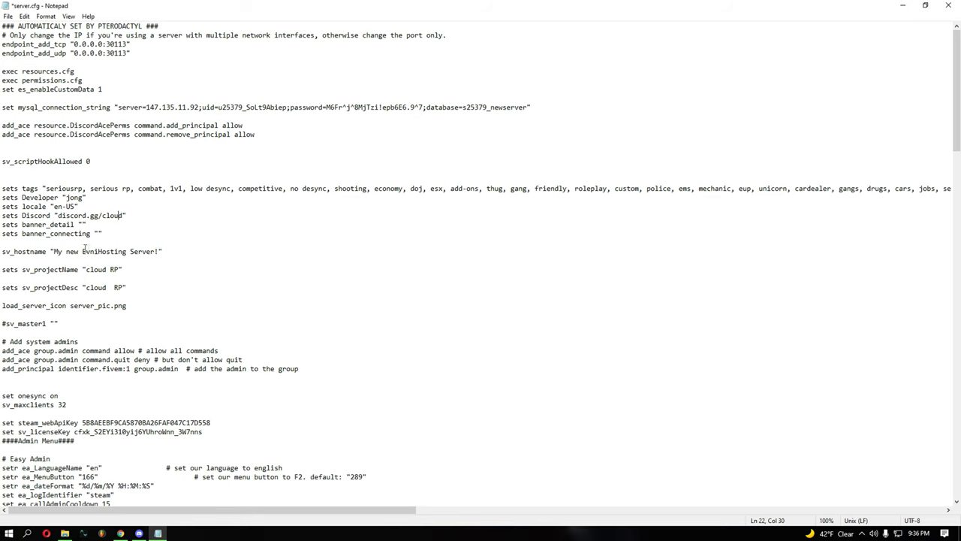
click(102, 271)
scroll(102, 271, down, 2)
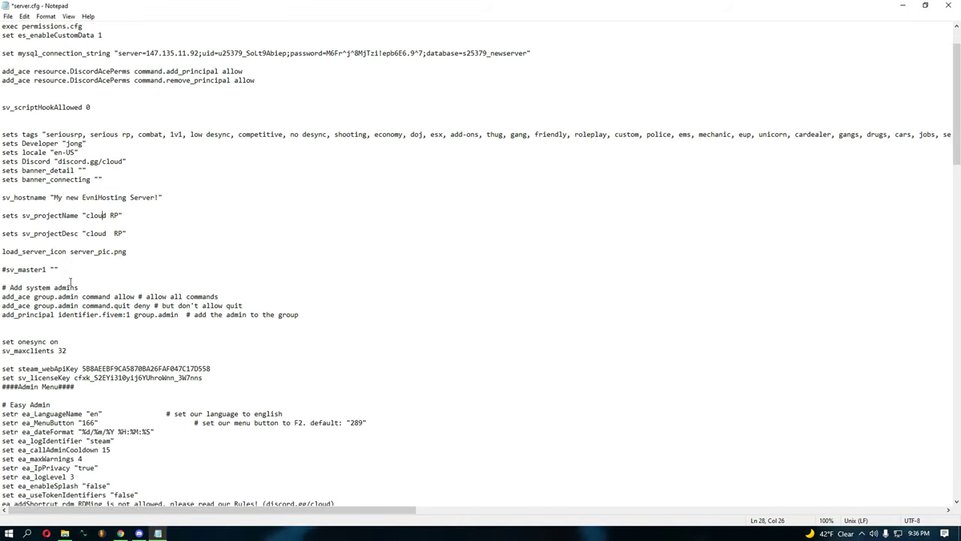
click(126, 233)
drag(125, 234, 106, 233)
click(106, 234)
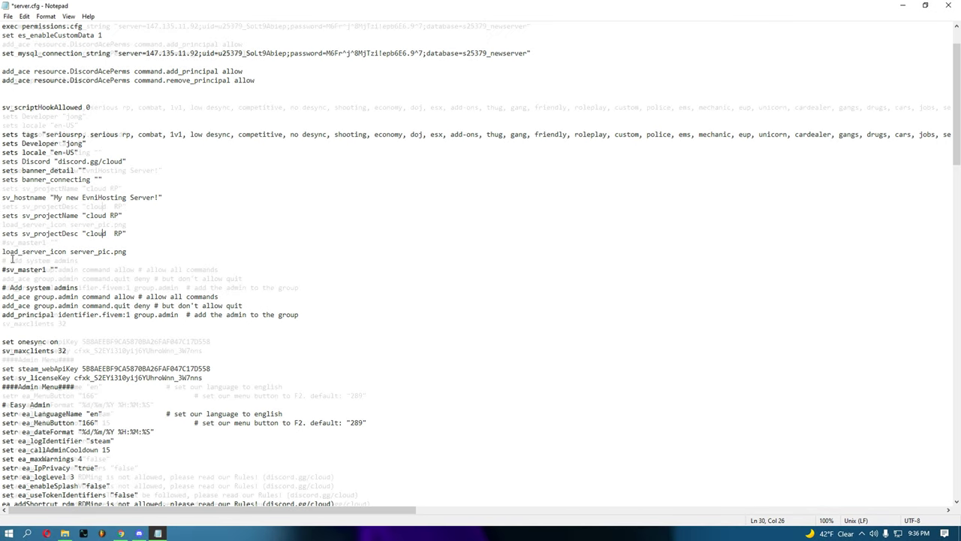
- Examine the steam_webApiKey and sv_licenseKey lines in server.cfg and where each key value begins
scroll(26, 252, down, 4)
scroll(26, 252, down, 3)
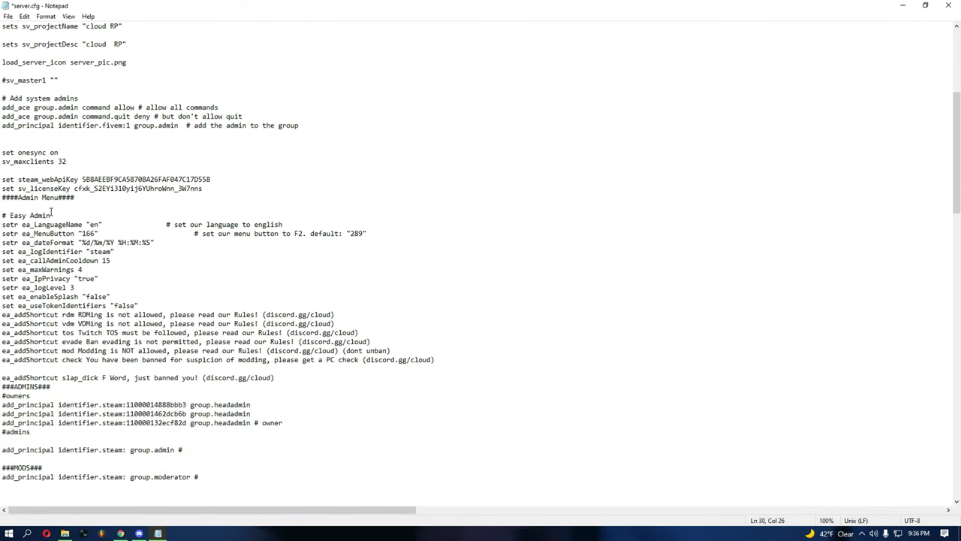
click(1, 179)
click(63, 180)
click(75, 180)
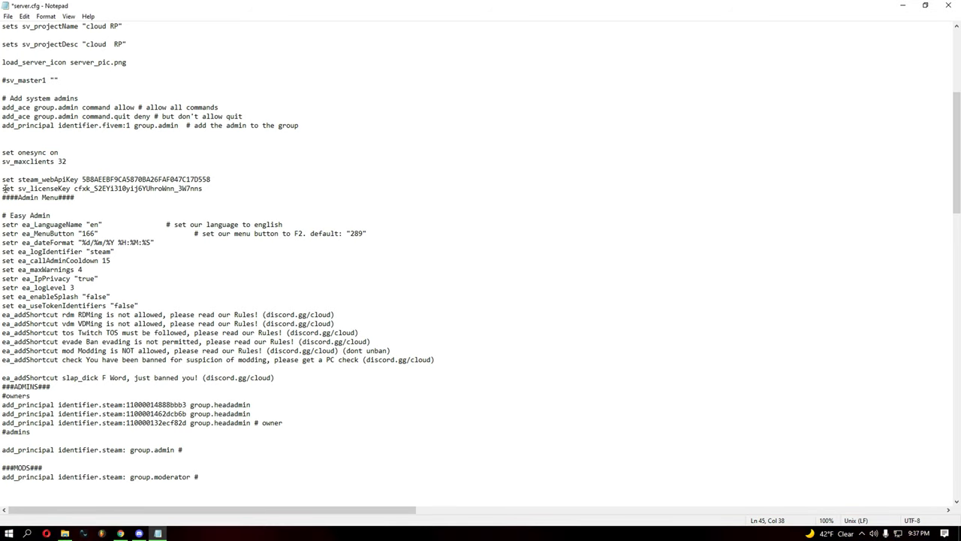
key(Right)
key(Right)
key(Right)
key(Right)
key(Right)
key(Right)
key(Right)
key(Right)
key(Right)
key(Right)
key(Right)
key(Right)
key(Right)
key(Right)
key(Right)
key(Right)
key(Right)
key(Right)
key(Right)
key(Right)
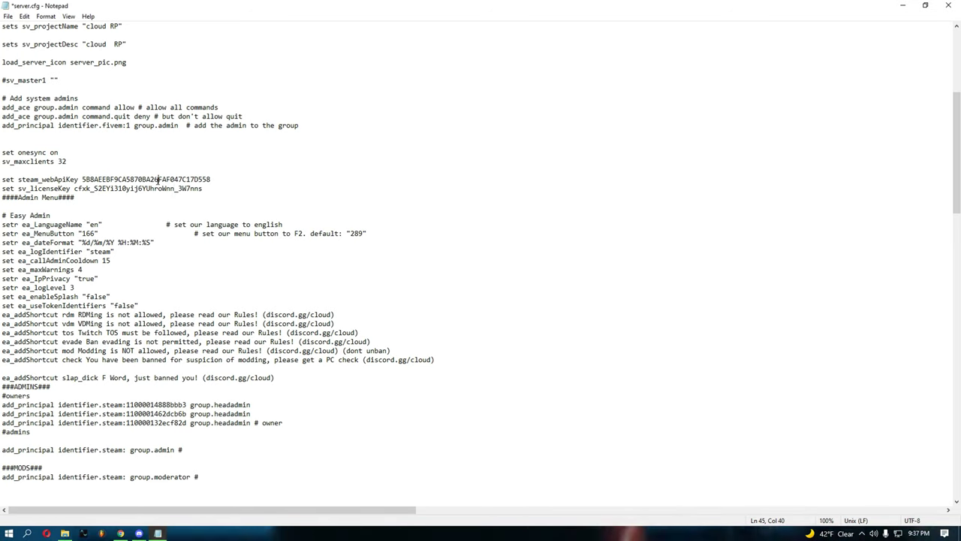
drag(1, 180, 81, 179)
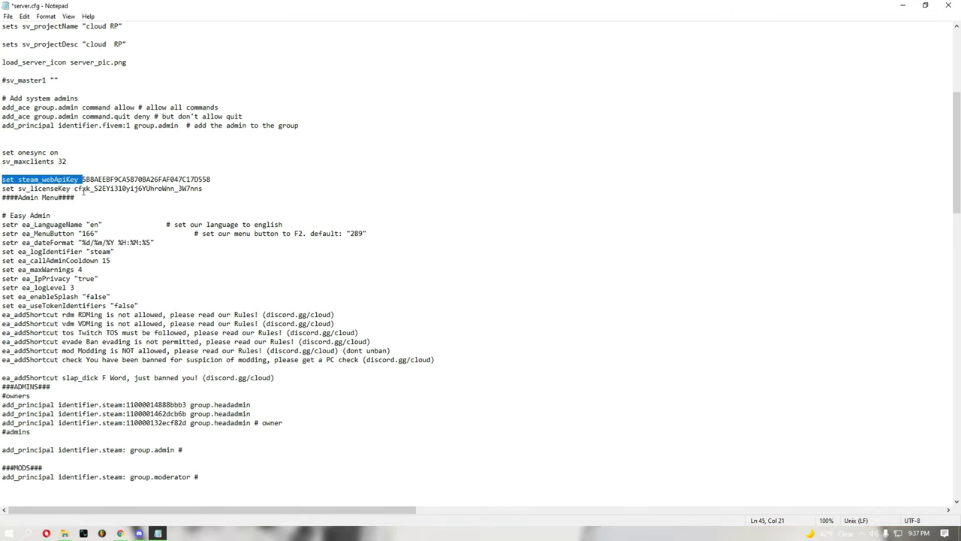
drag(1, 188, 72, 188)
click(78, 189)
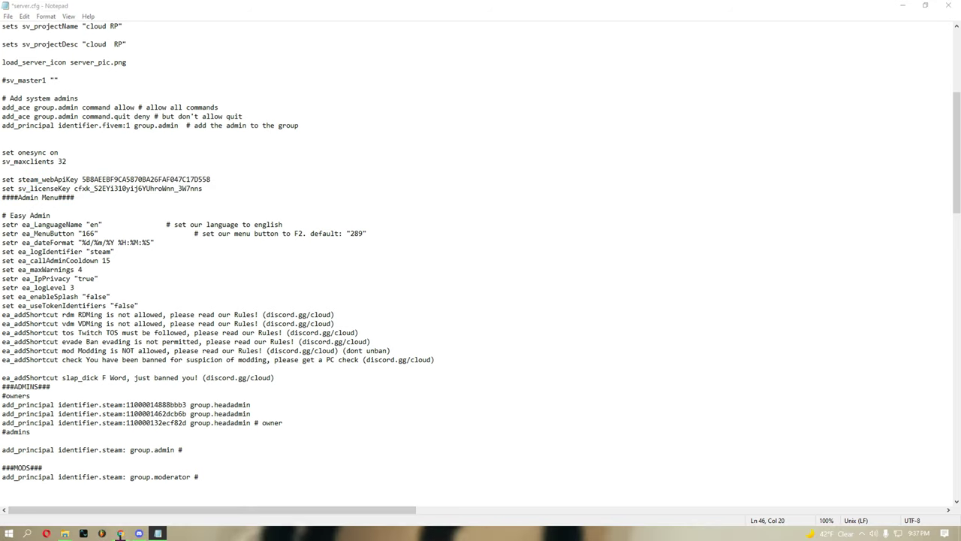
- Switch to Chrome, close the database connection details and show the Cfx.re server key management page
click(121, 533)
double_click(440, 4)
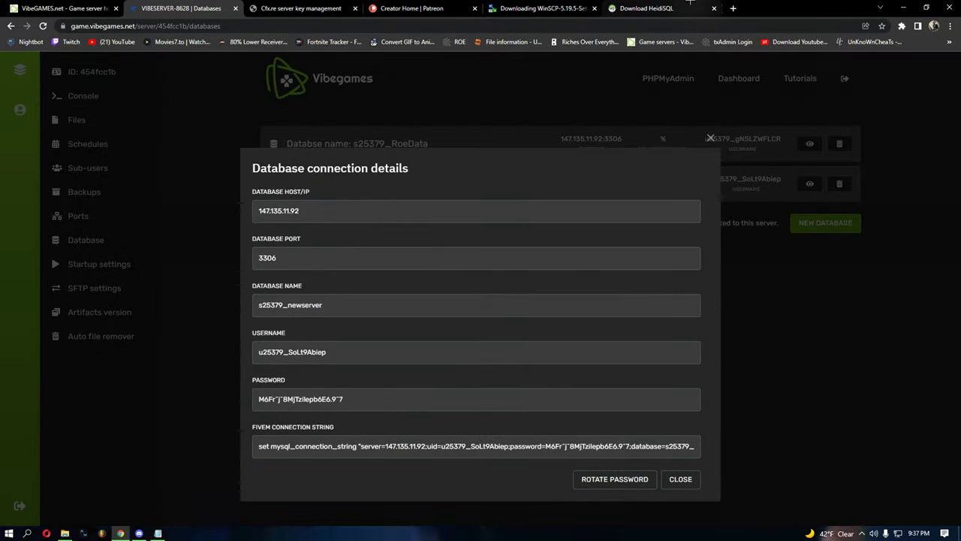
click(680, 479)
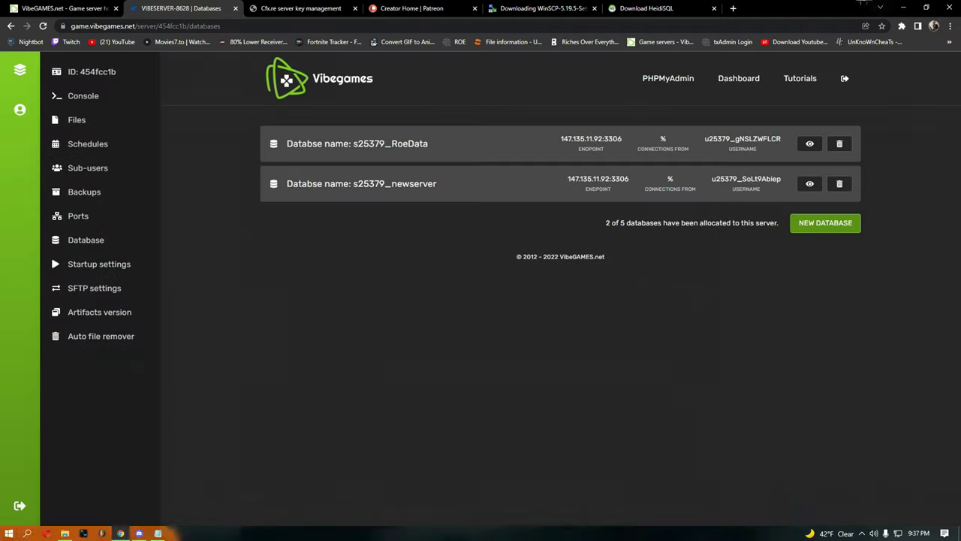
click(351, 6)
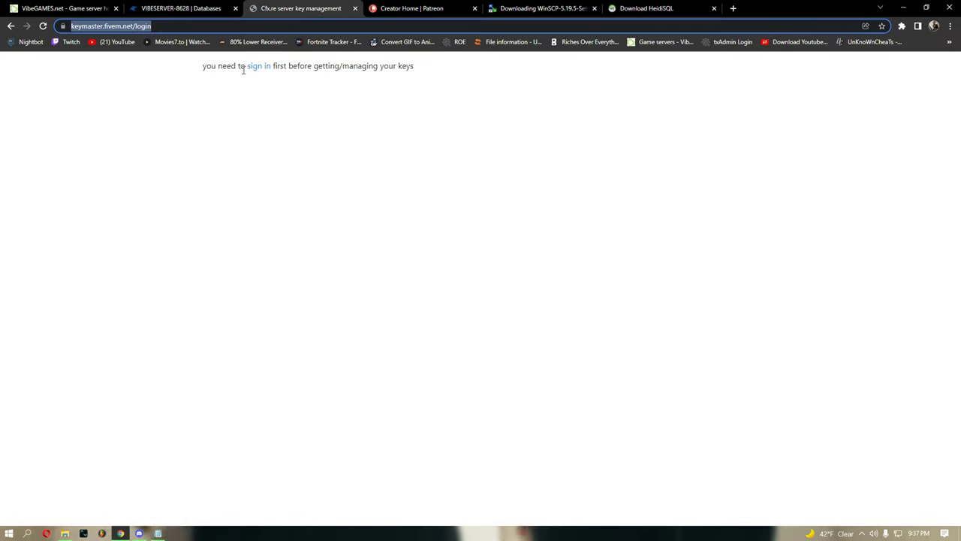
- Look through the Patreon creator home page from its overview to its footer
click(412, 8)
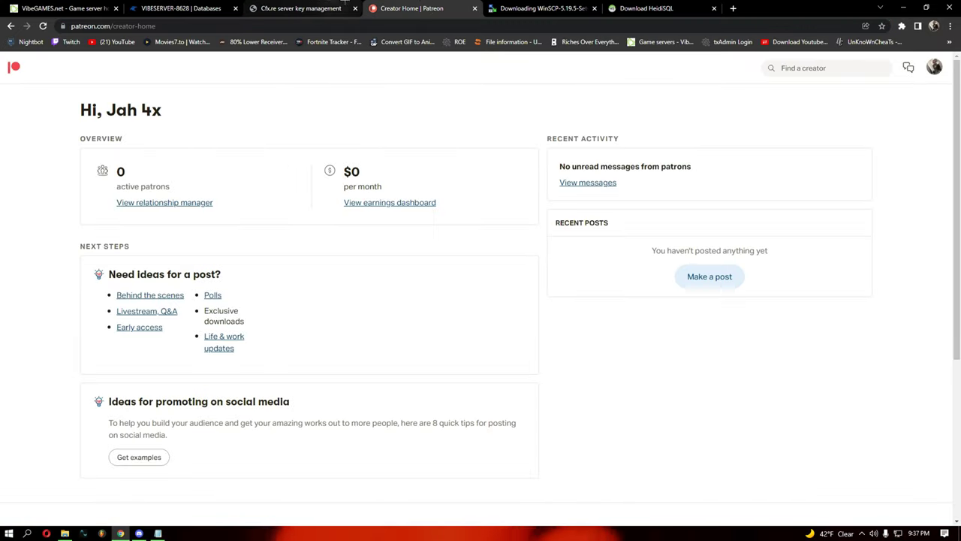
scroll(352, 299, down, 4)
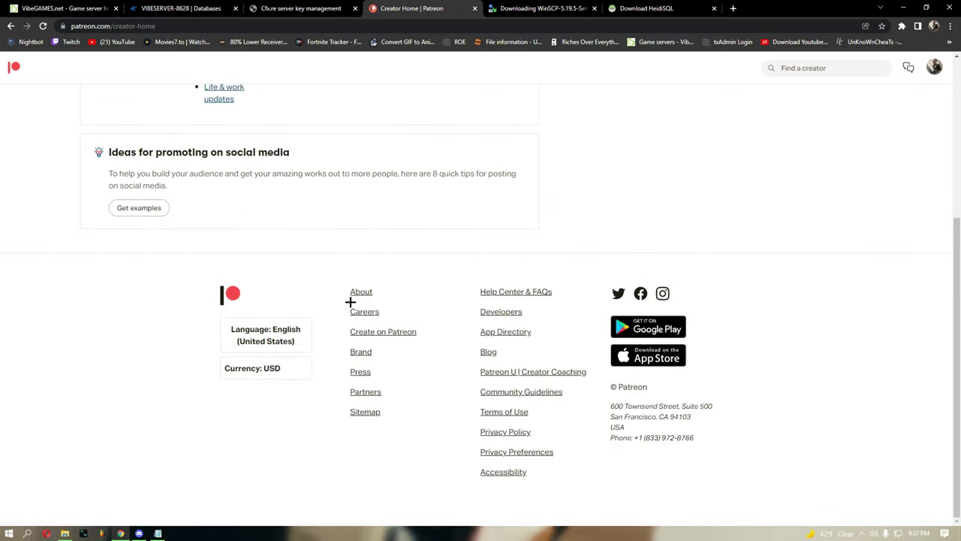
scroll(923, 338, up, 5)
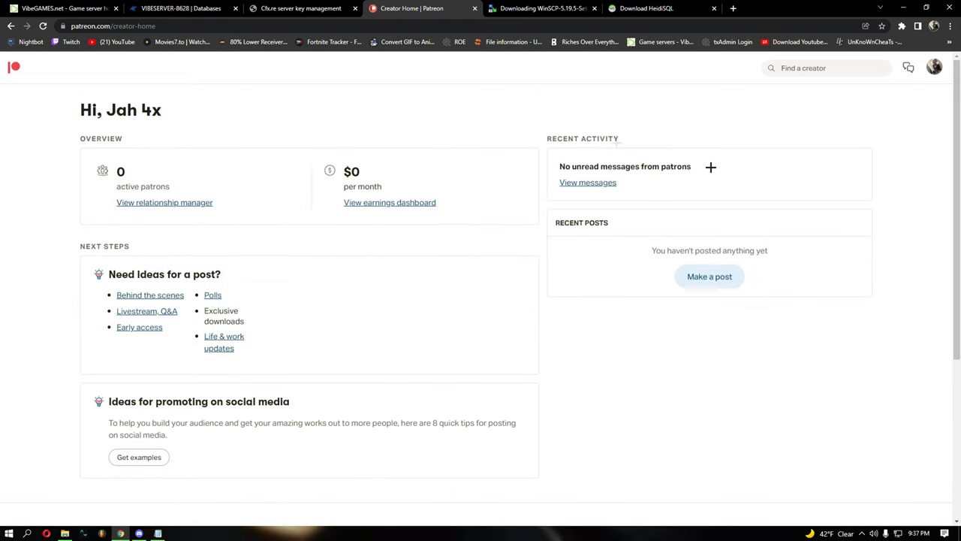
- Search the web for "buy pateron" and open the Patreon site from the results
click(113, 25)
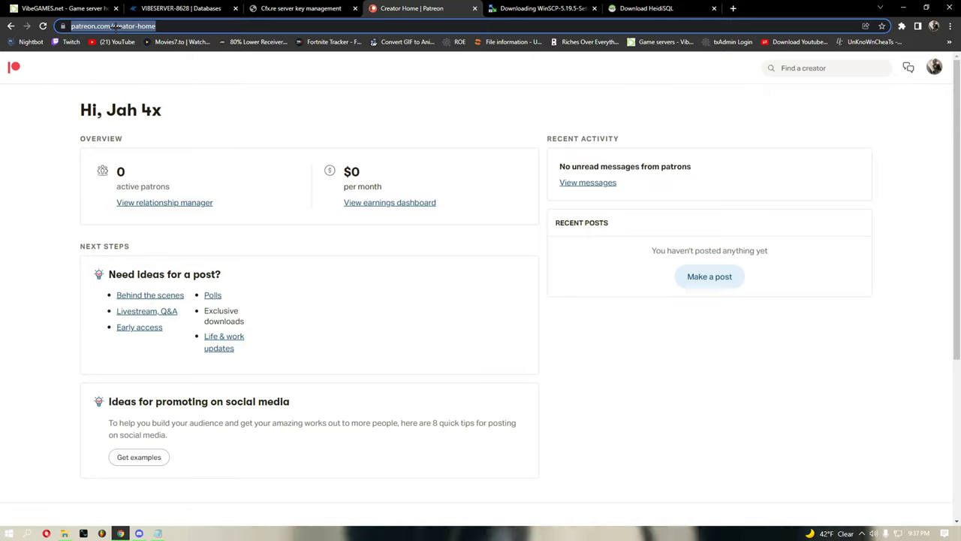
text(n)
key(BackSpace)
text(buy pateron)
key(Return)
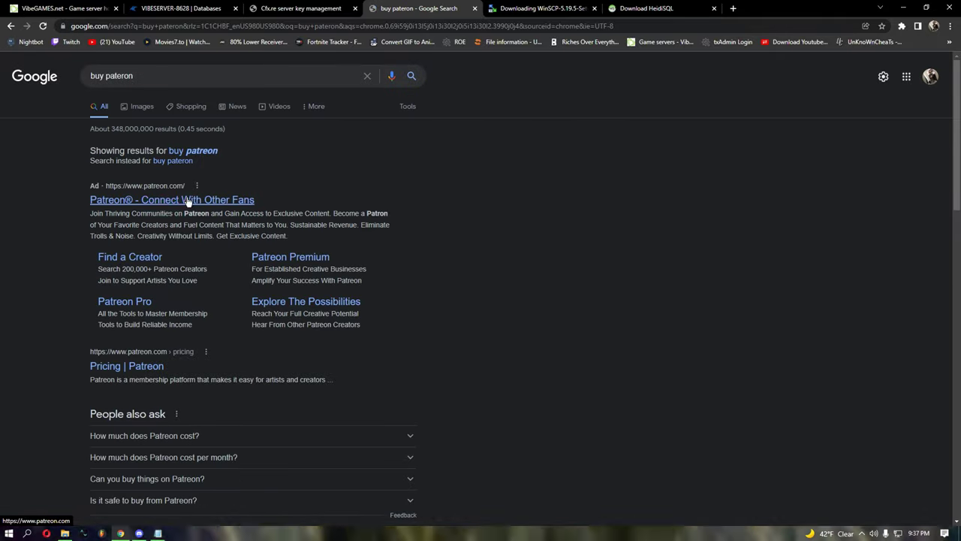
click(188, 201)
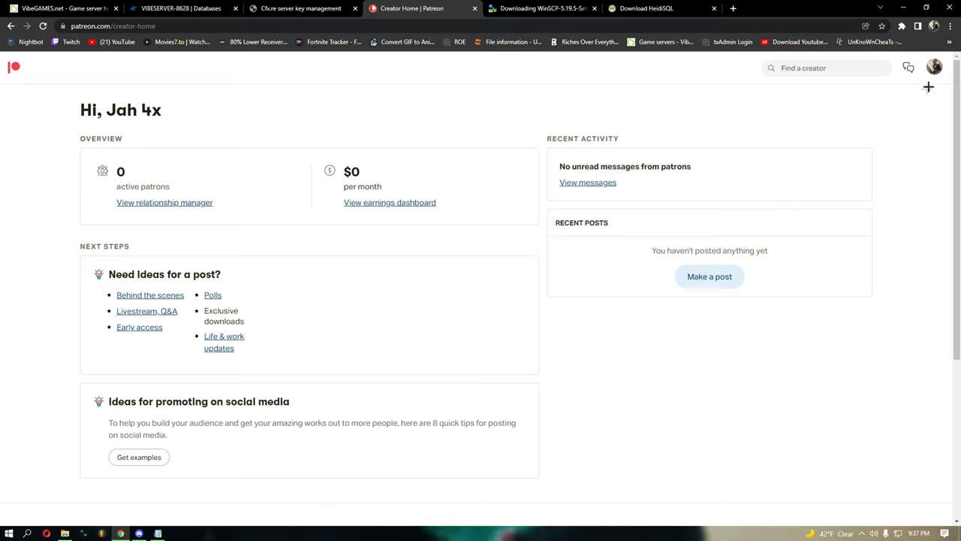
- Open the Patreon account's active memberships and read the full Cfx.re/The CitizenFX Collective membership description
click(935, 69)
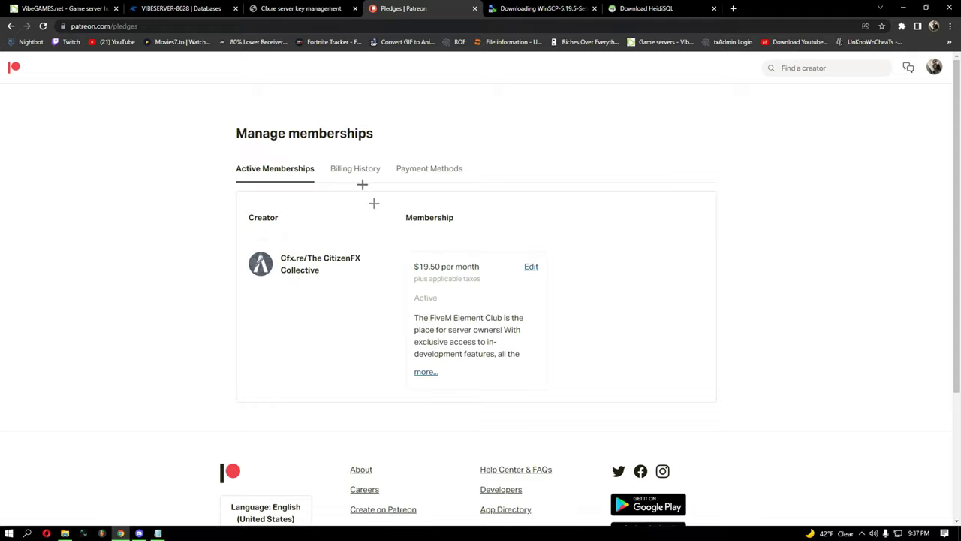
click(425, 372)
scroll(554, 339, down, 5)
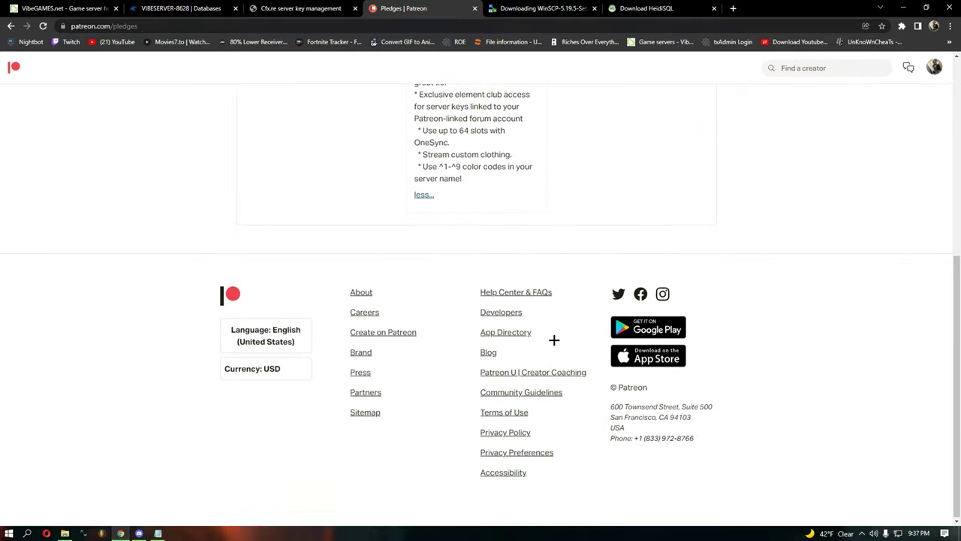
scroll(416, 277, up, 5)
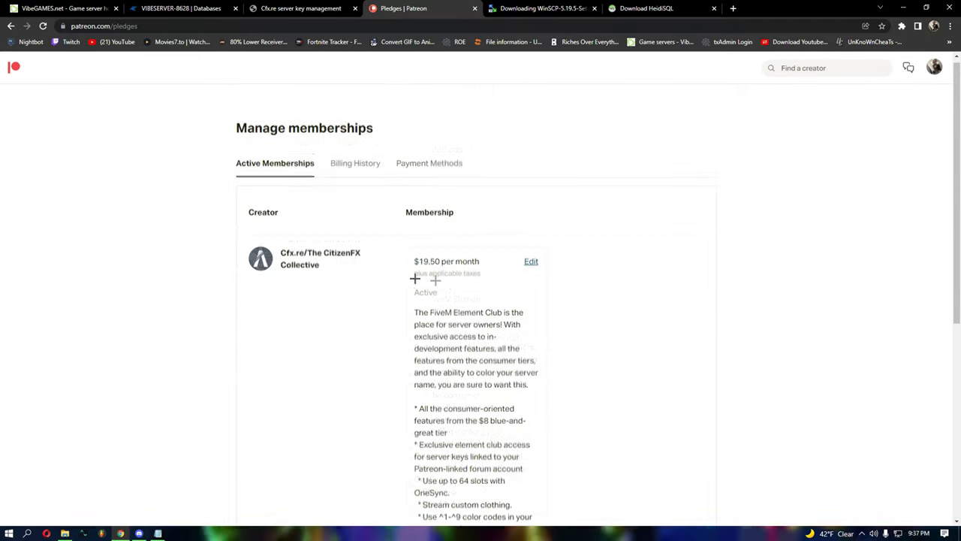
- Return to the "buy pateron" search results and open Patreon's pricing page to review the Lite, Pro and Premium plans
click(10, 25)
click(10, 25)
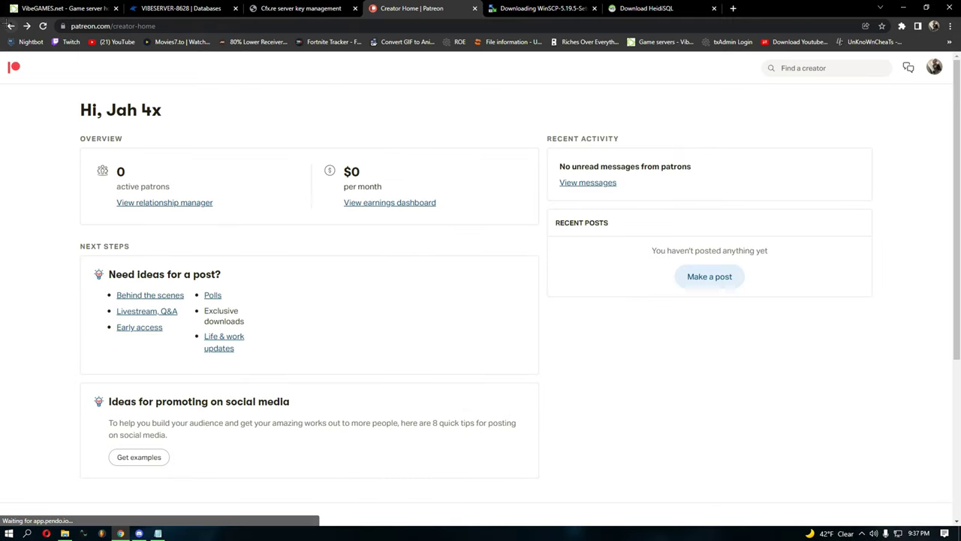
triple_click(107, 76)
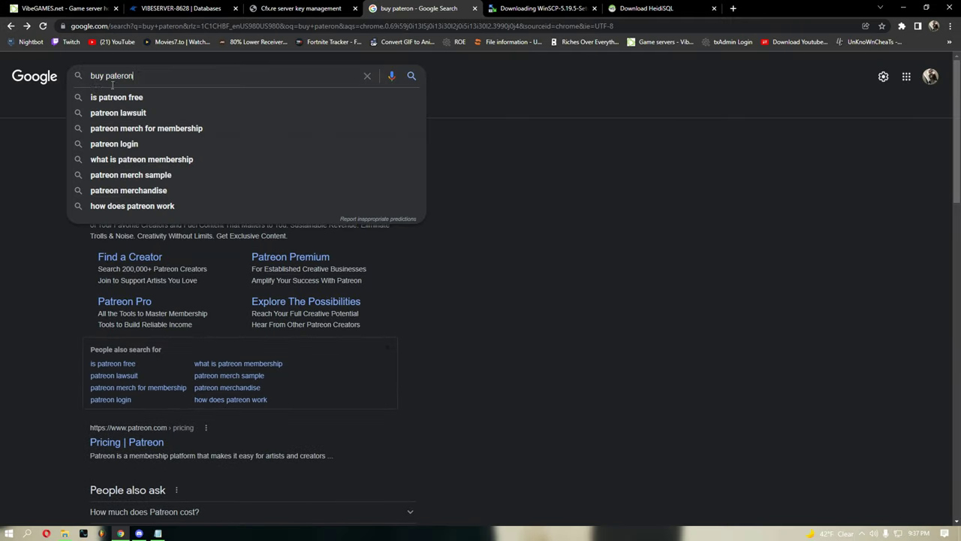
click(620, 174)
scroll(256, 133, down, 2)
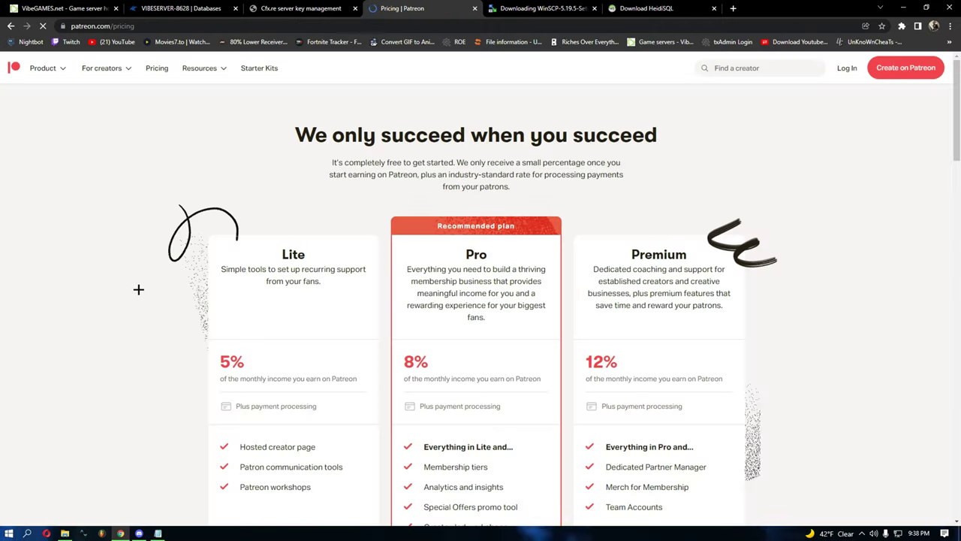
scroll(406, 252, down, 2)
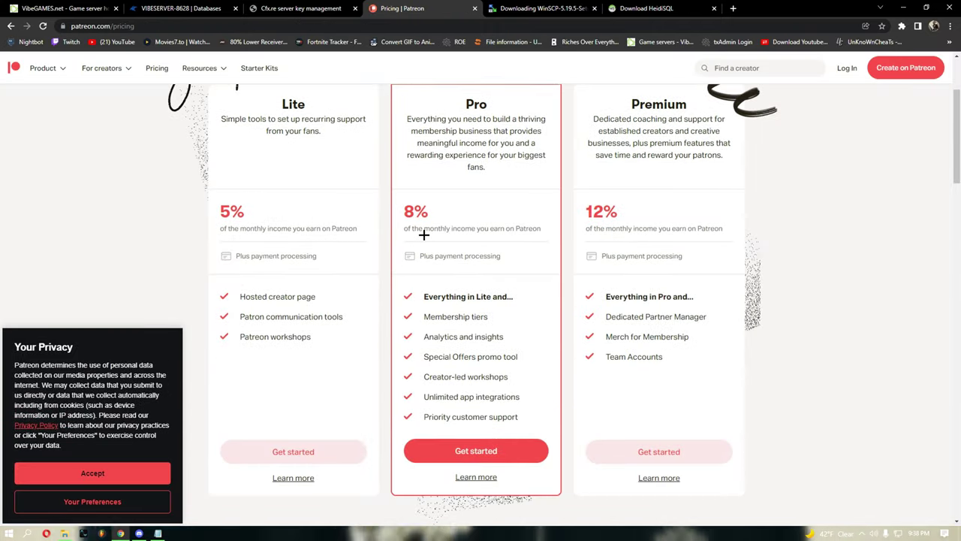
scroll(427, 236, up, 2)
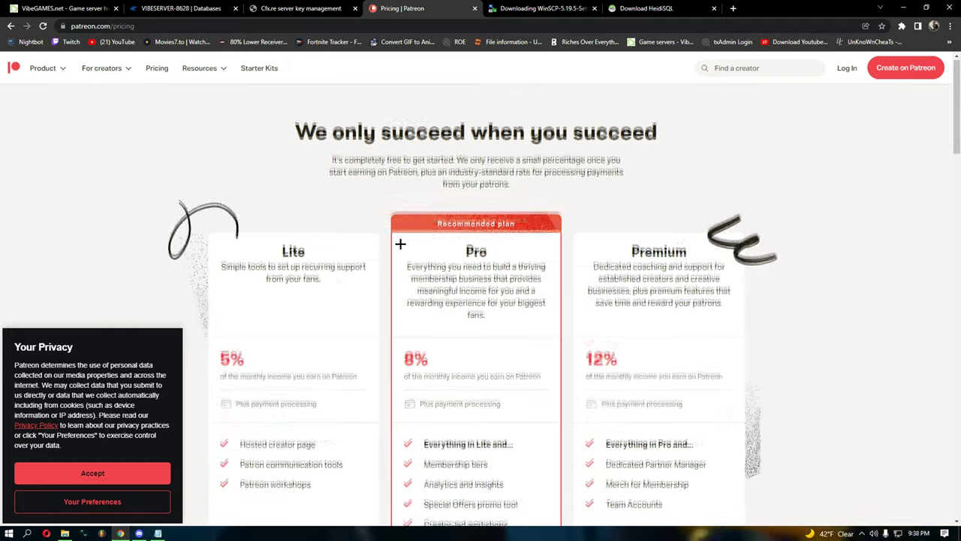
scroll(399, 246, down, 8)
scroll(400, 244, up, 8)
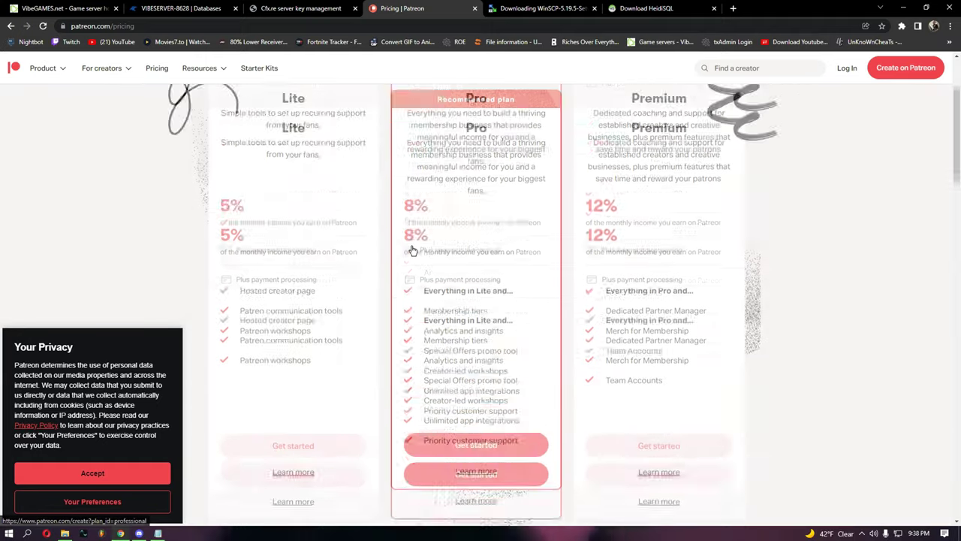
scroll(412, 245, up, 1)
- Search the web for "fivem pateron" and open the FiveM patron checkout page to review its membership tiers
click(403, 27)
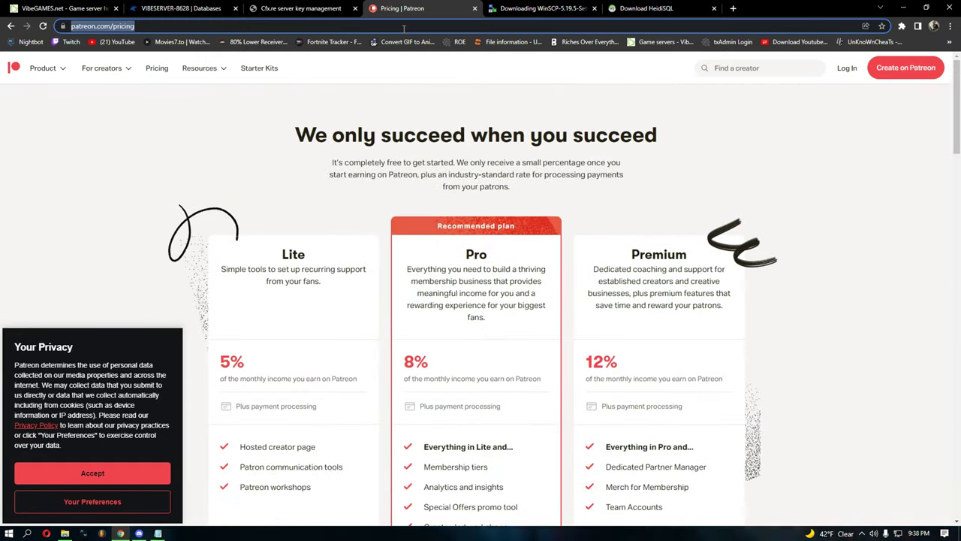
text(fivem pa)
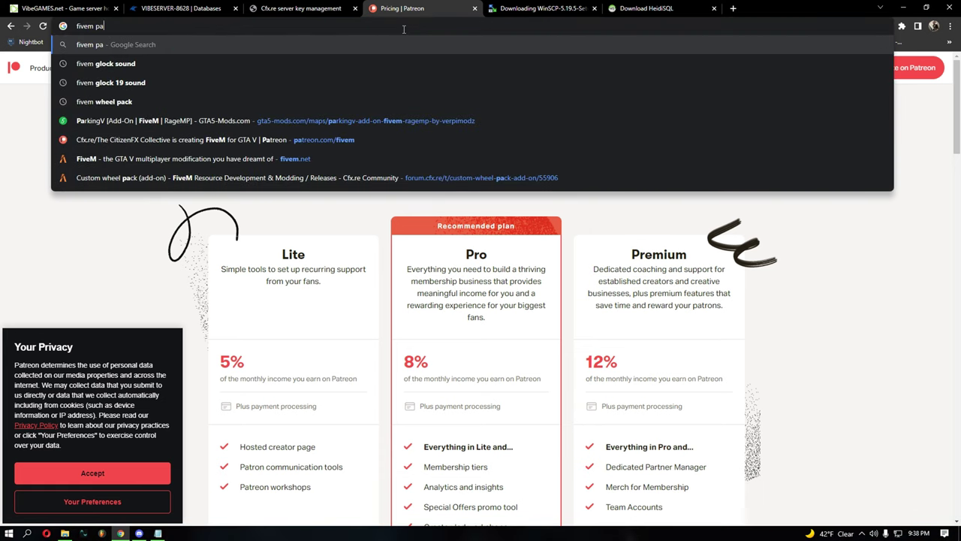
text(teron)
key(Return)
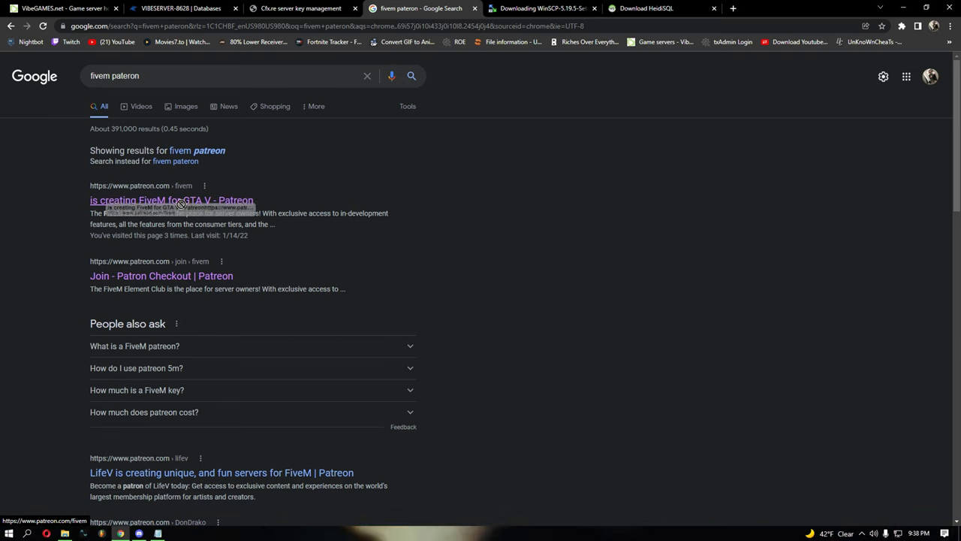
click(190, 279)
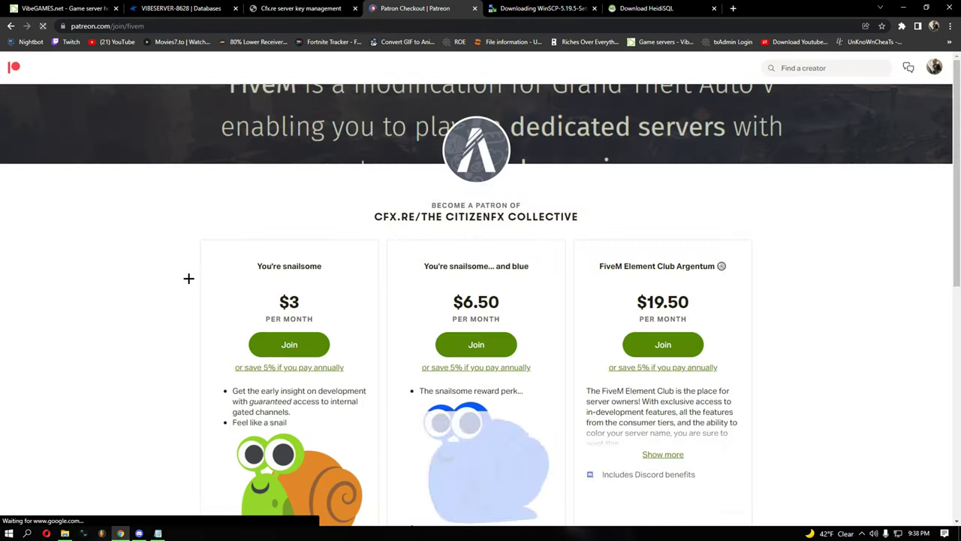
scroll(189, 277, down, 3)
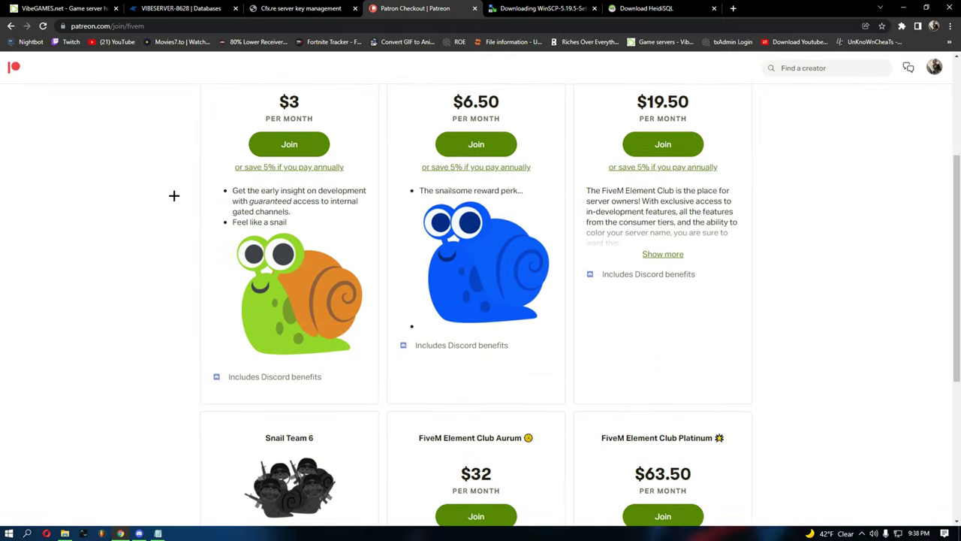
- Expand the full description of the FiveM Element Club Argentum tier and check its listed features and monthly price
scroll(253, 180, down, 3)
scroll(285, 178, up, 5)
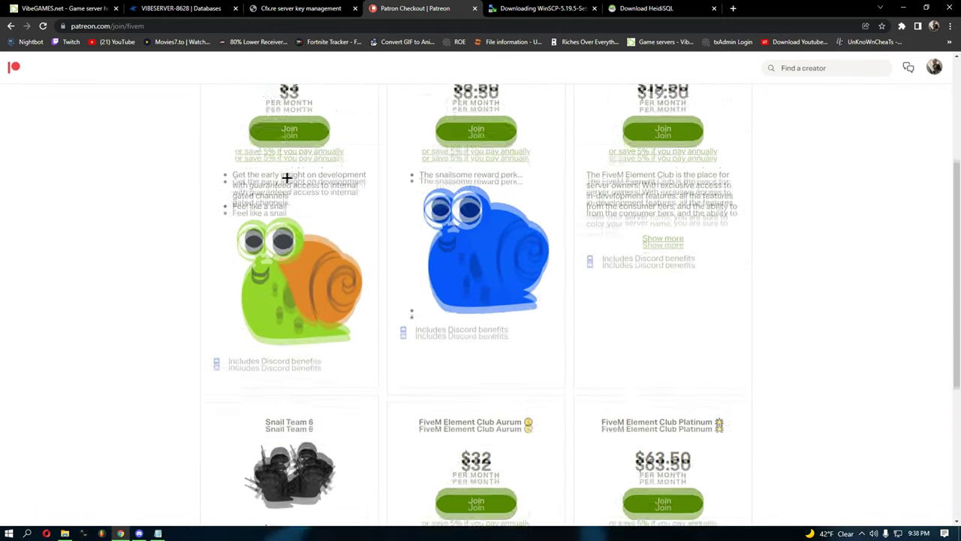
click(665, 354)
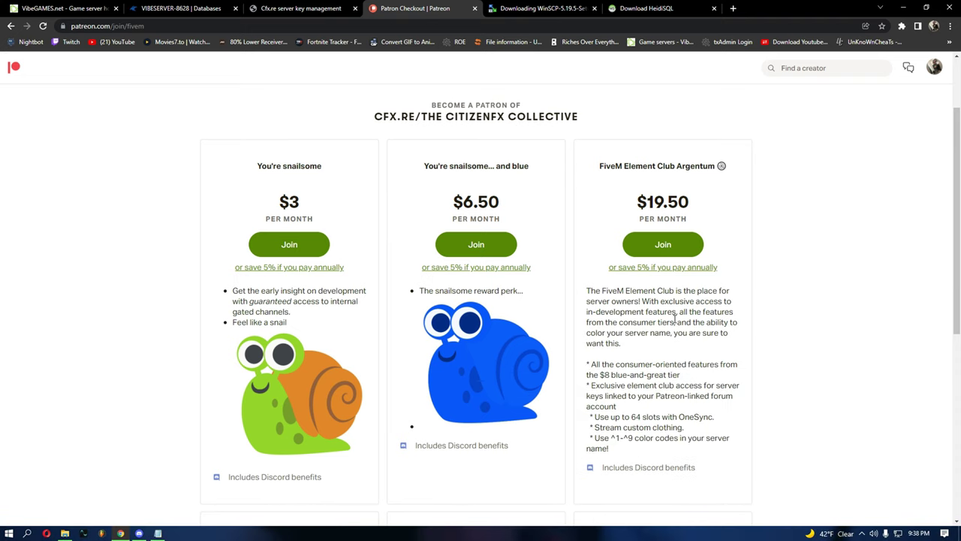
scroll(672, 325, down, 2)
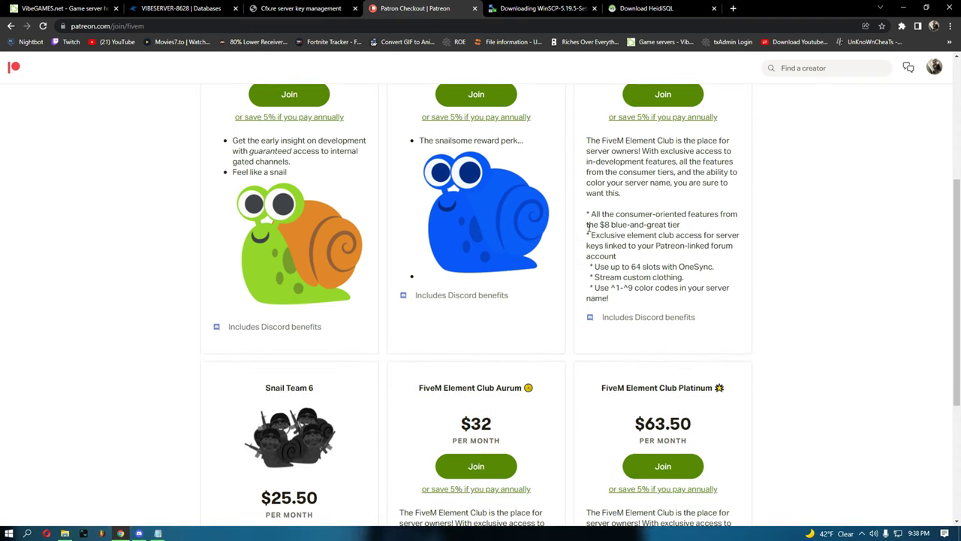
scroll(593, 229, up, 3)
drag(656, 302, 689, 302)
click(668, 302)
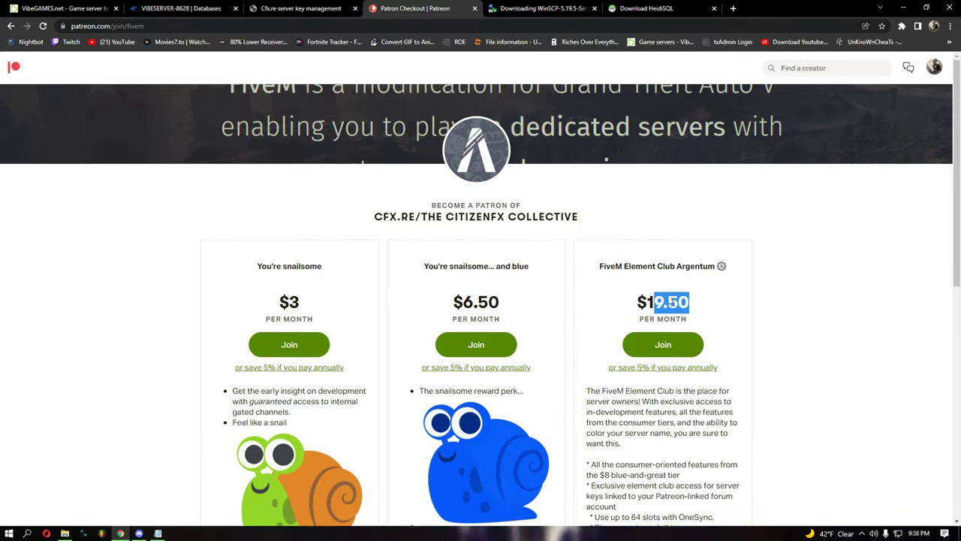
- Expand the FiveM Element Club Aurum tier's description and compare its benefits with those of the Argentum tier
scroll(643, 278, down, 3)
scroll(644, 277, down, 3)
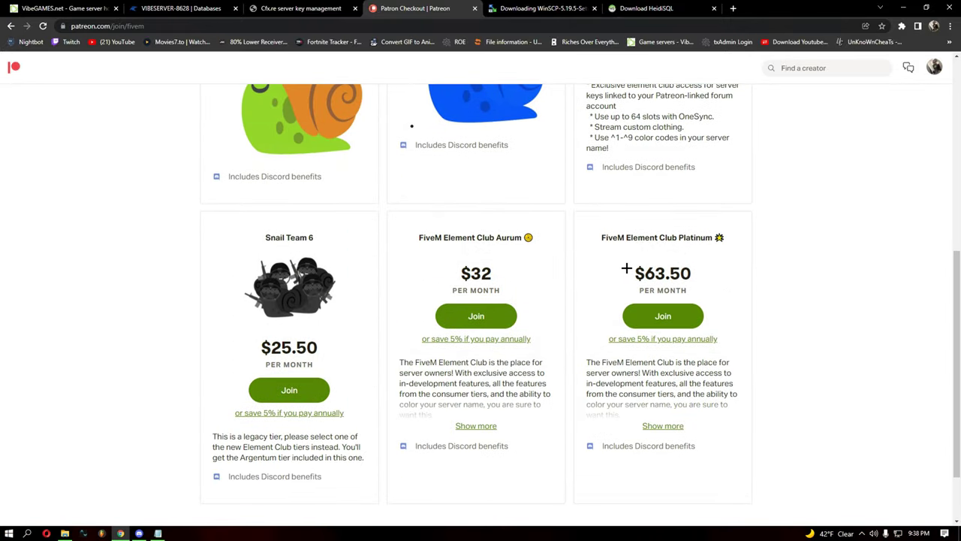
click(478, 426)
scroll(500, 360, down, 3)
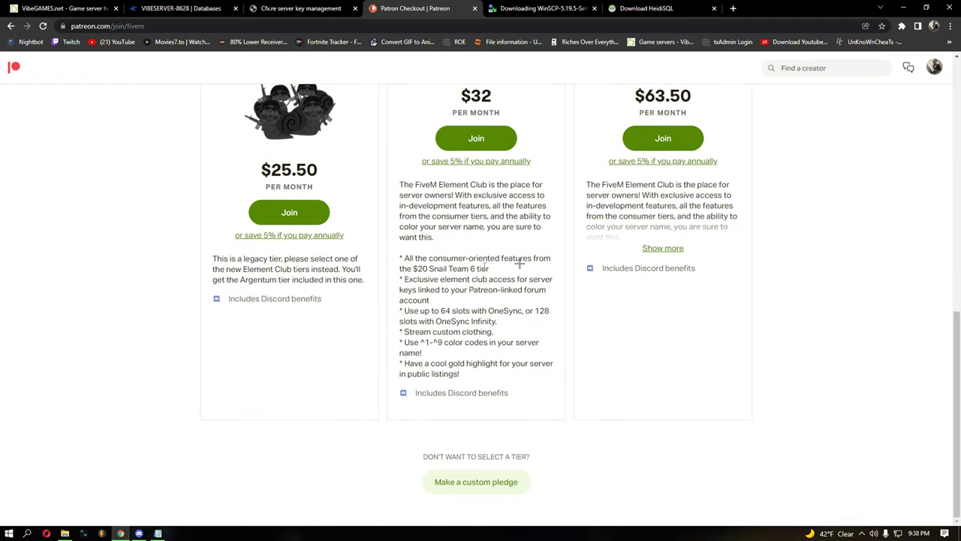
scroll(715, 285, up, 5)
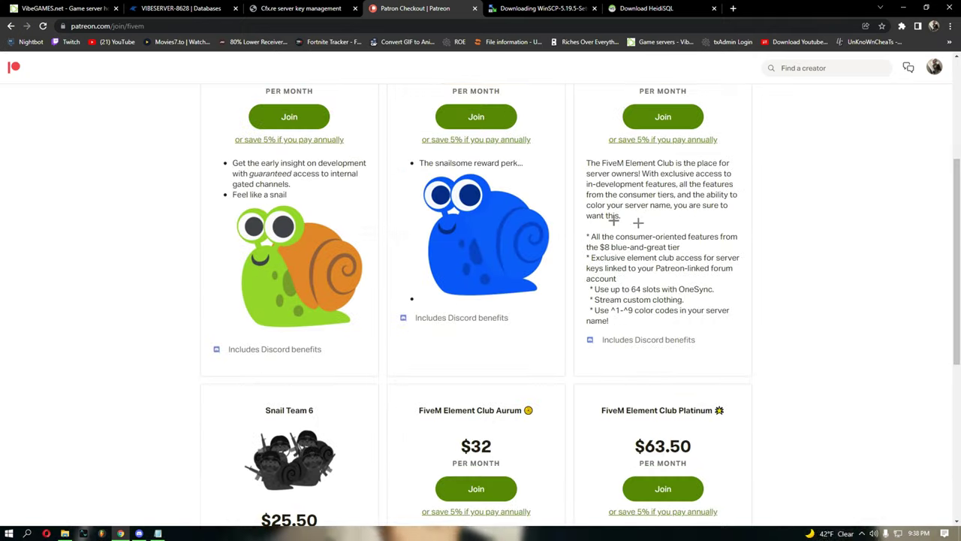
scroll(664, 166, up, 1)
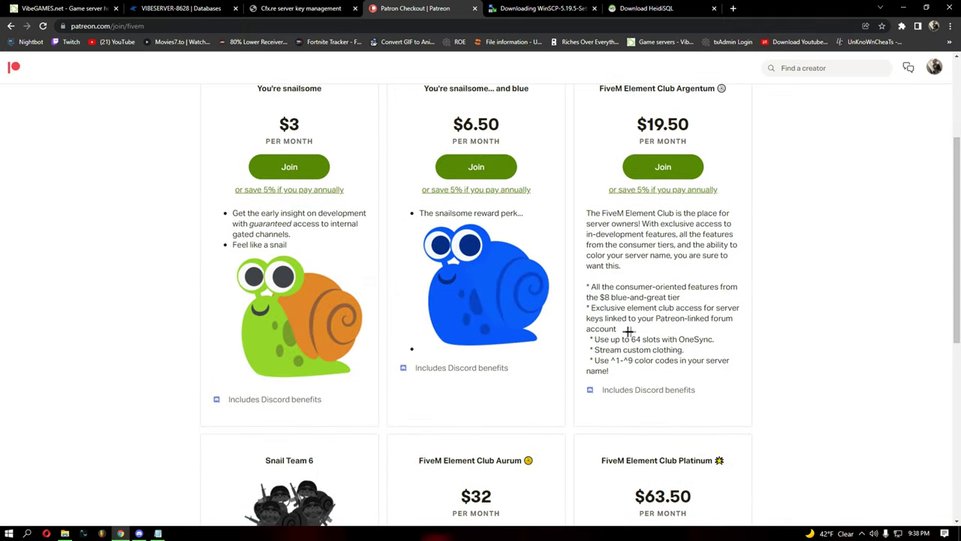
- Examine the Argentum tier's benefits line by line, covering OneSync slots, custom clothing, server name color codes and Discord benefits
drag(632, 340, 685, 339)
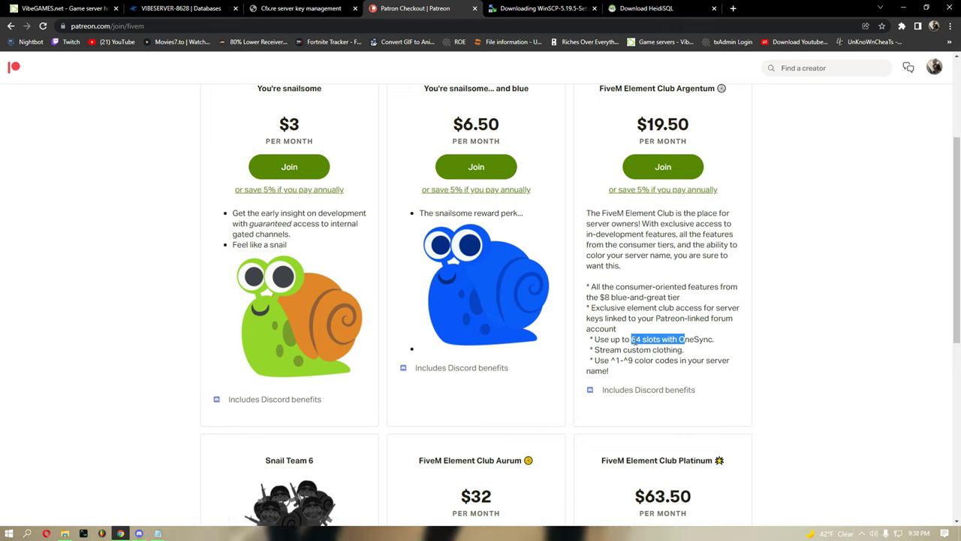
click(643, 339)
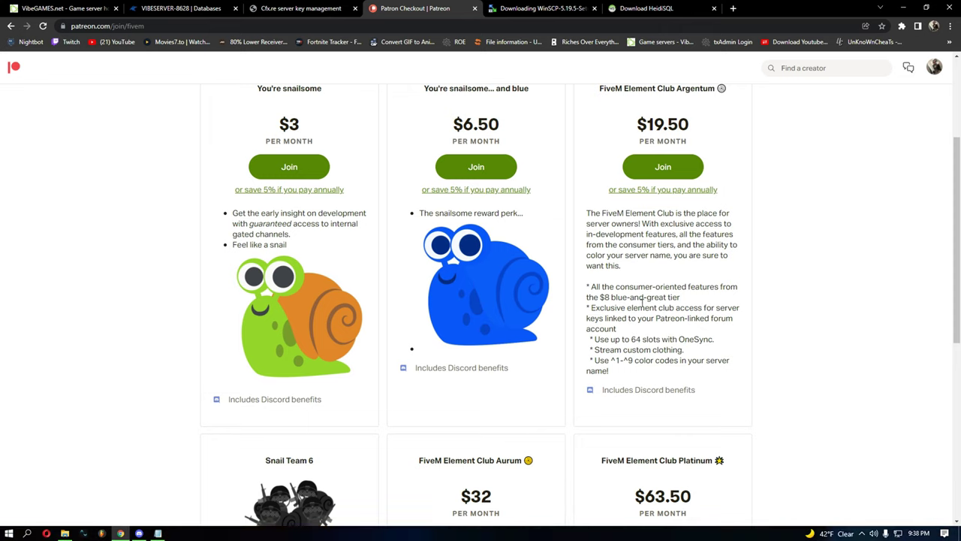
drag(590, 287, 710, 318)
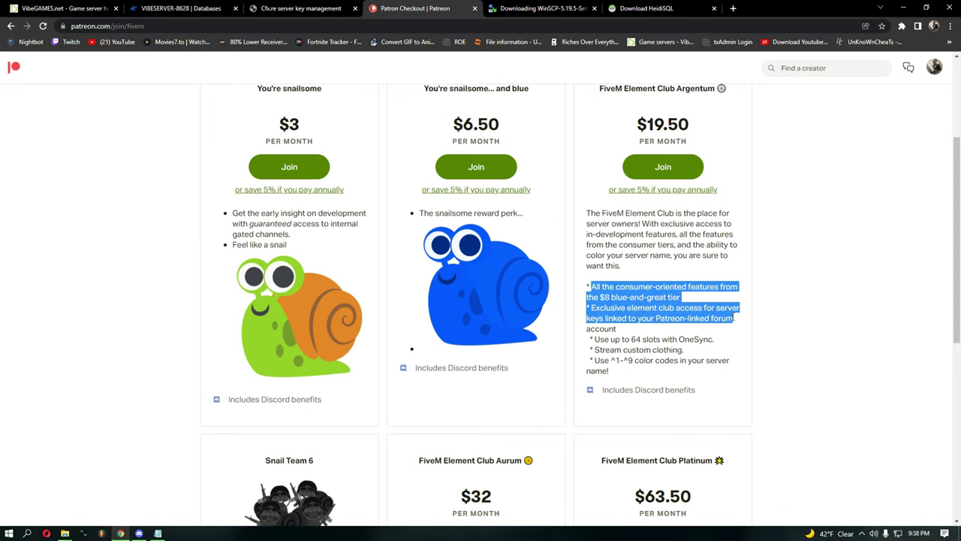
click(732, 318)
drag(595, 339, 739, 351)
click(587, 359)
drag(586, 360, 751, 362)
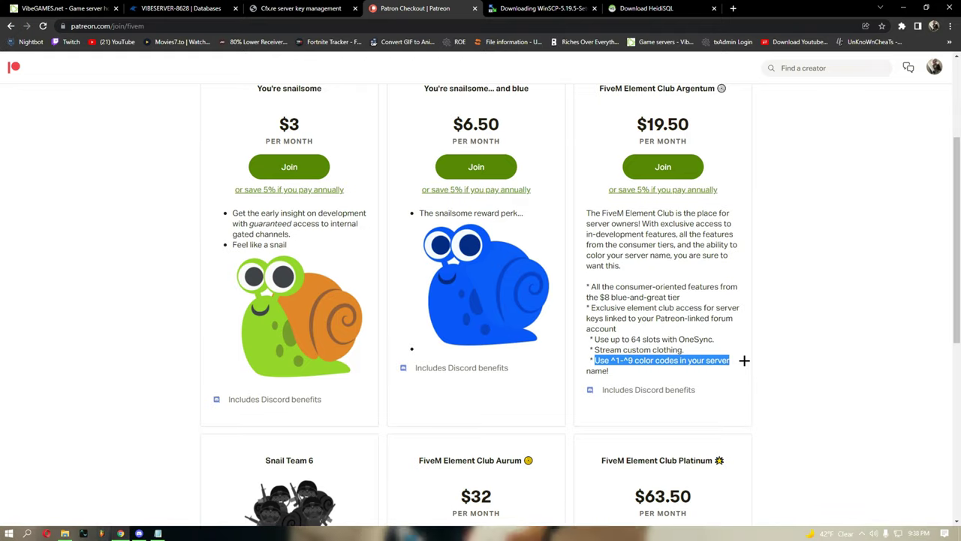
click(639, 308)
scroll(691, 310, up, 2)
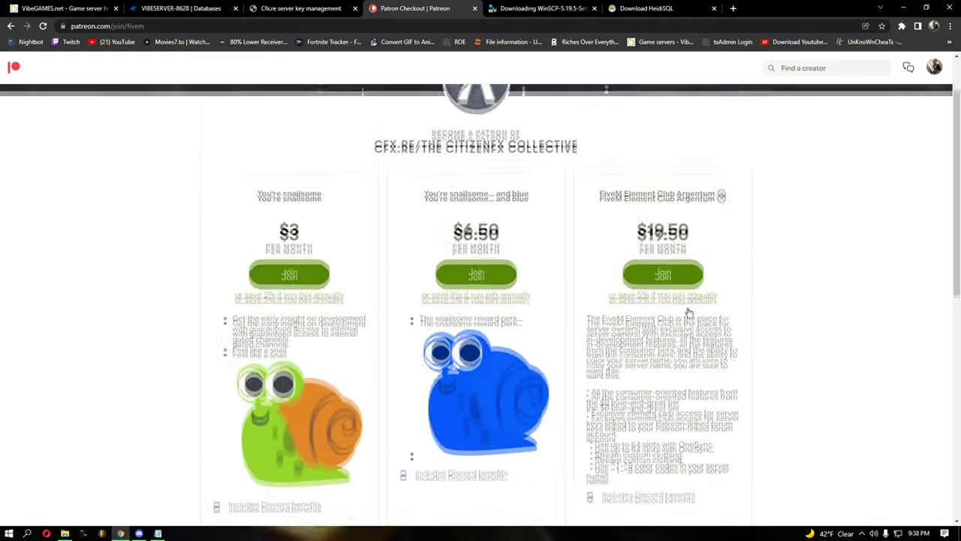
scroll(687, 338, down, 1)
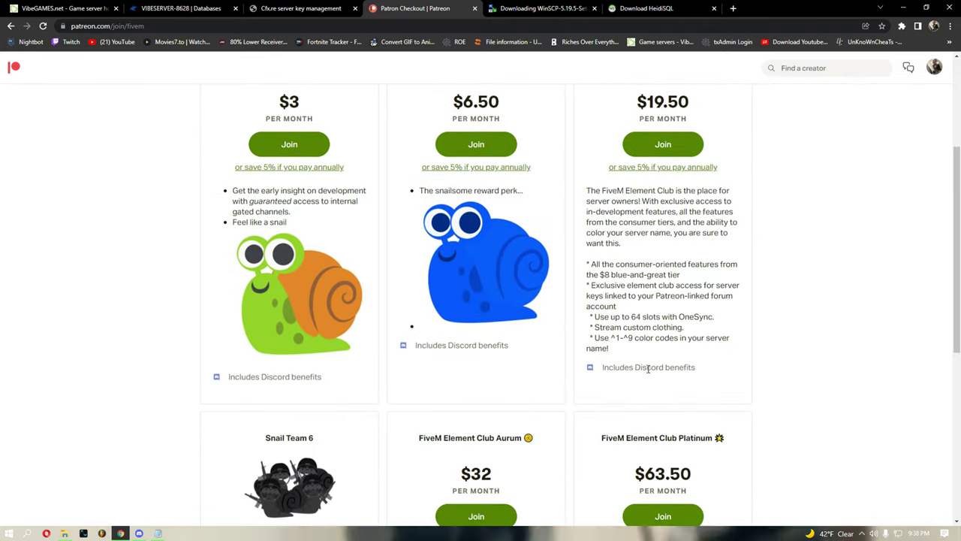
drag(601, 362, 729, 365)
click(682, 368)
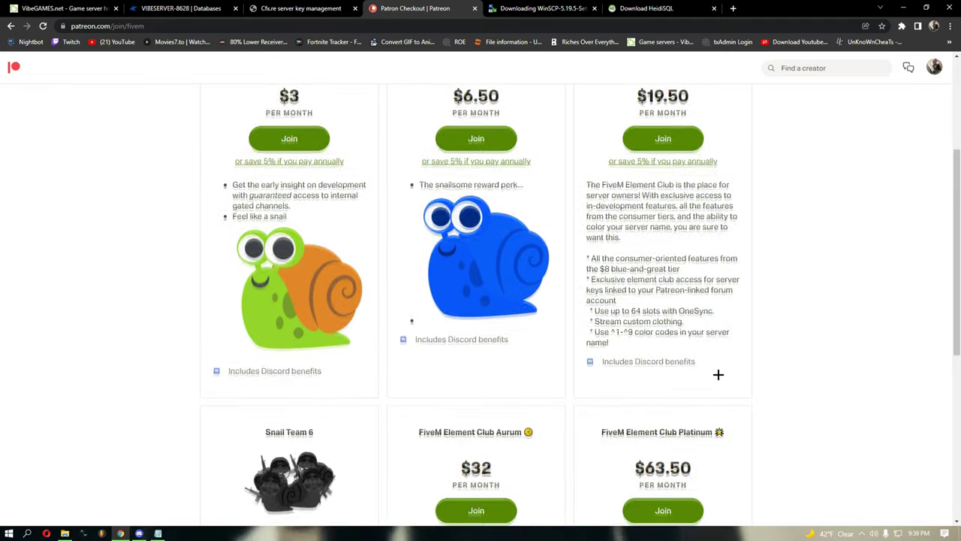
- Open the monthly payment checkout for the FiveM Element Club Argentum tier
scroll(719, 371, down, 2)
scroll(719, 371, down, 2)
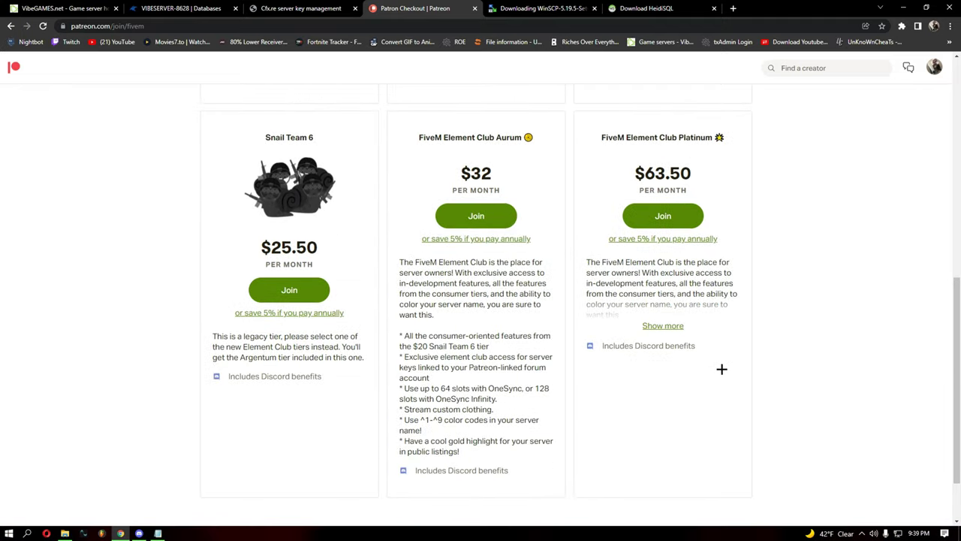
scroll(720, 360, up, 6)
click(689, 341)
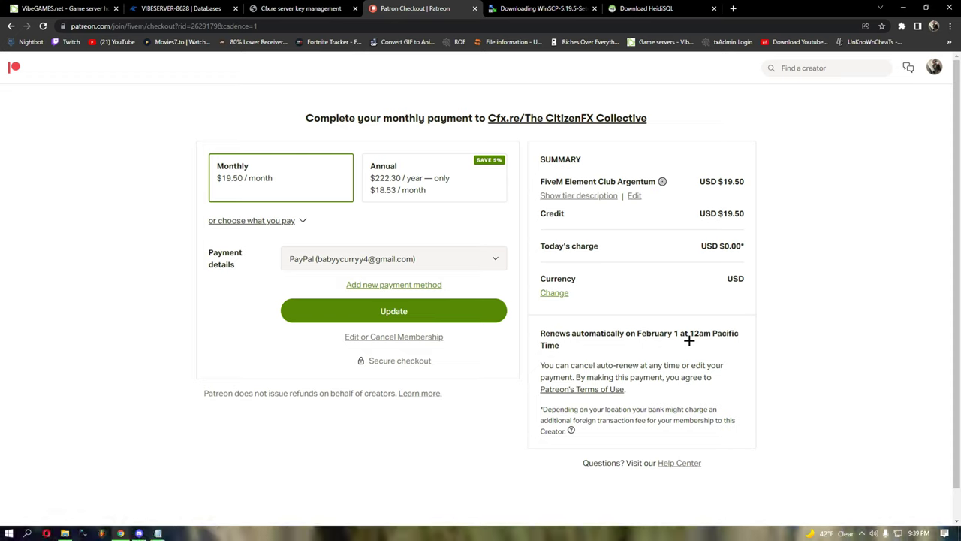
- Look over the options in the Patreon account menu and close it again
click(935, 67)
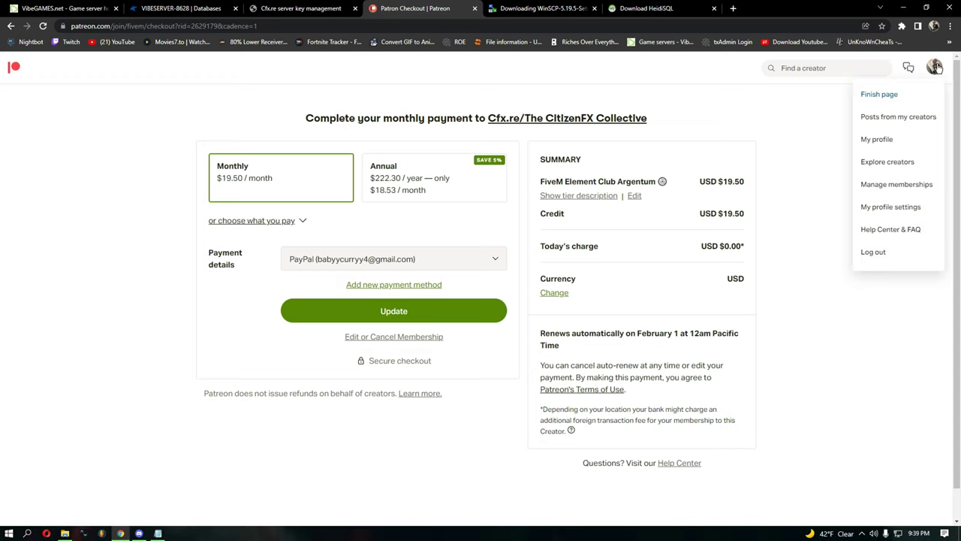
click(931, 68)
click(939, 67)
click(939, 66)
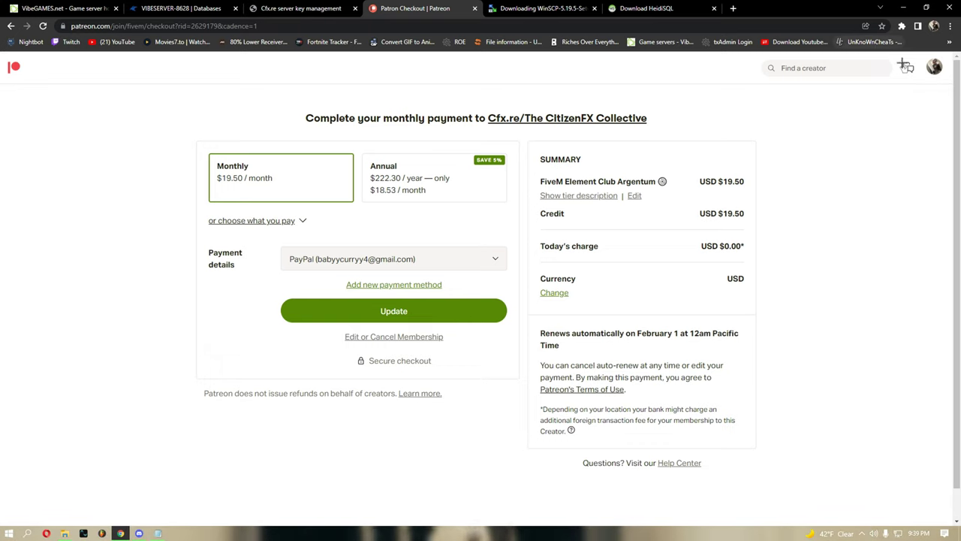
click(935, 67)
click(942, 67)
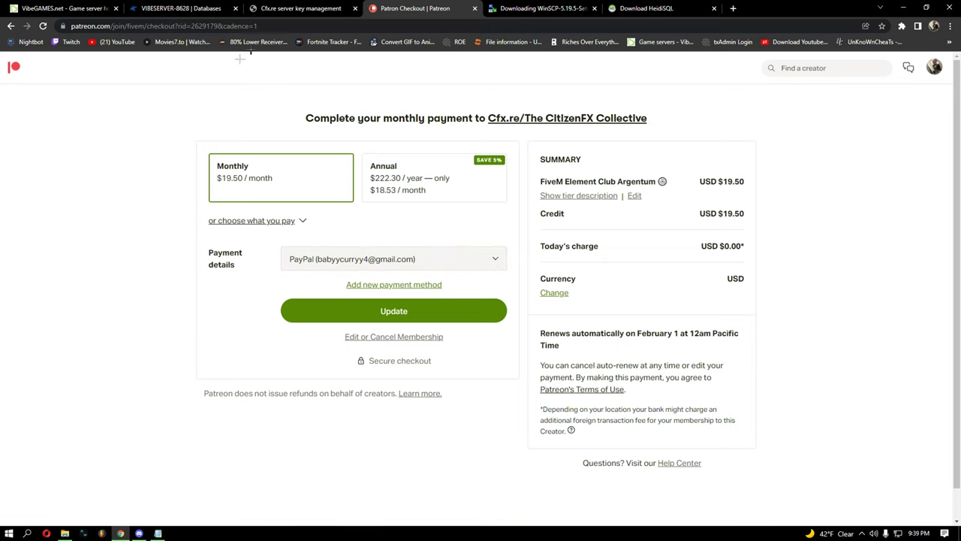
- Check the FiveM keymaster login page, and go back from the Patreon checkout to the FiveM membership tiers
click(289, 9)
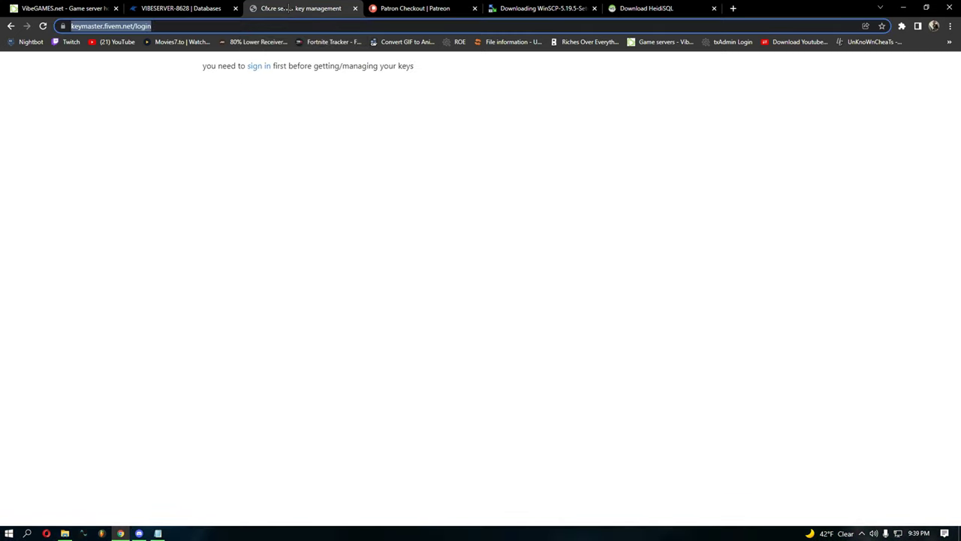
click(145, 26)
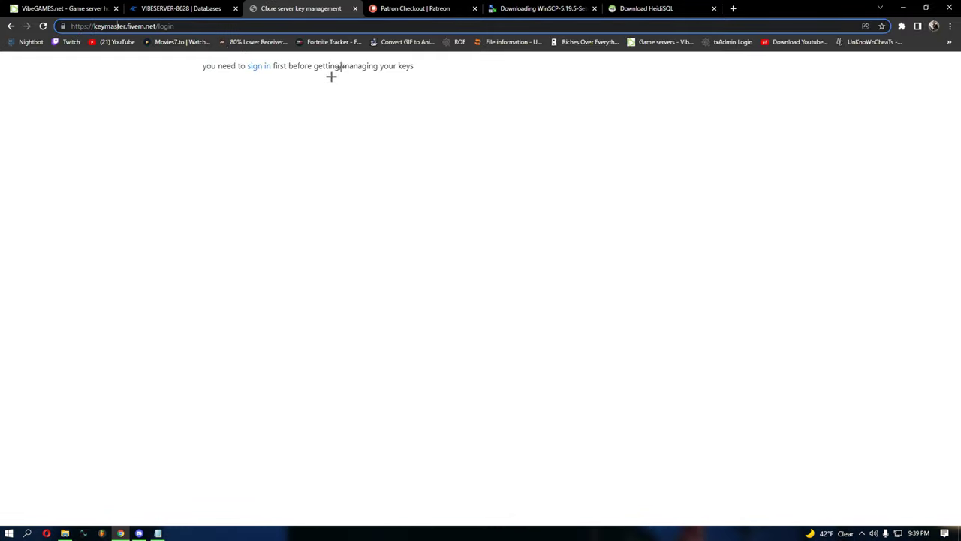
click(405, 9)
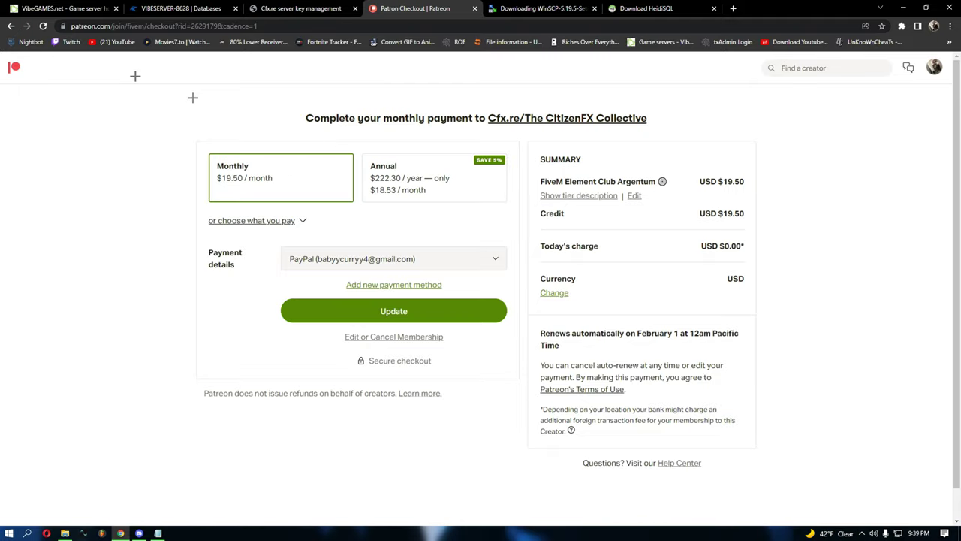
click(11, 25)
scroll(585, 246, down, 5)
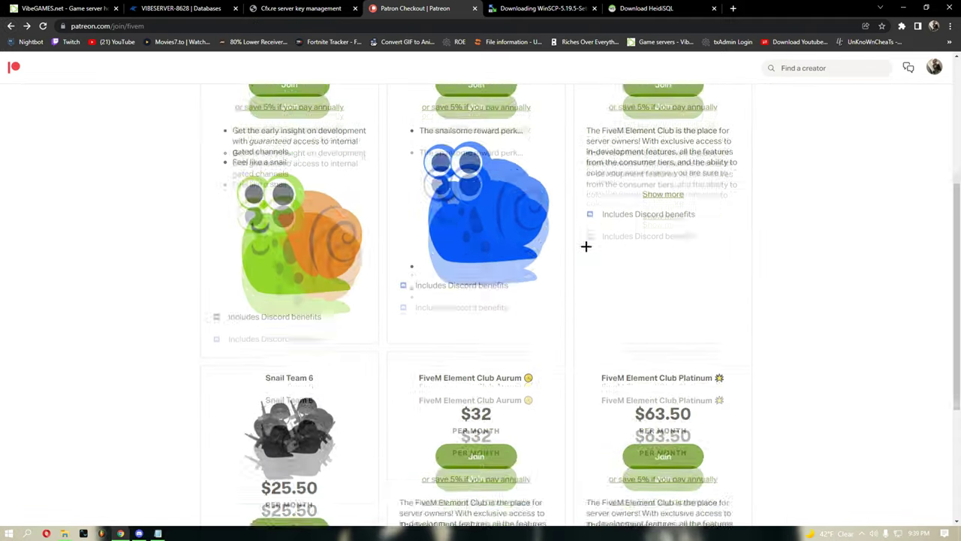
scroll(506, 214, up, 6)
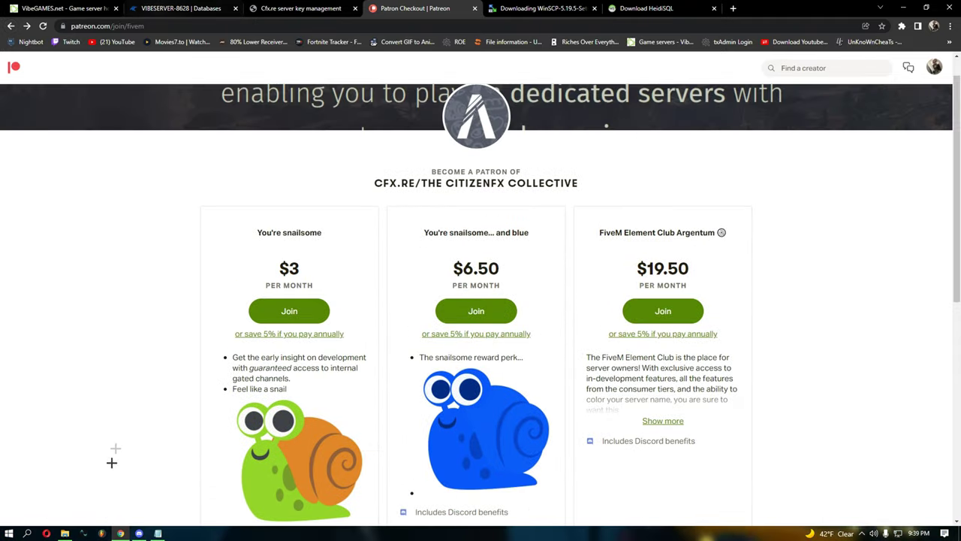
click(653, 9)
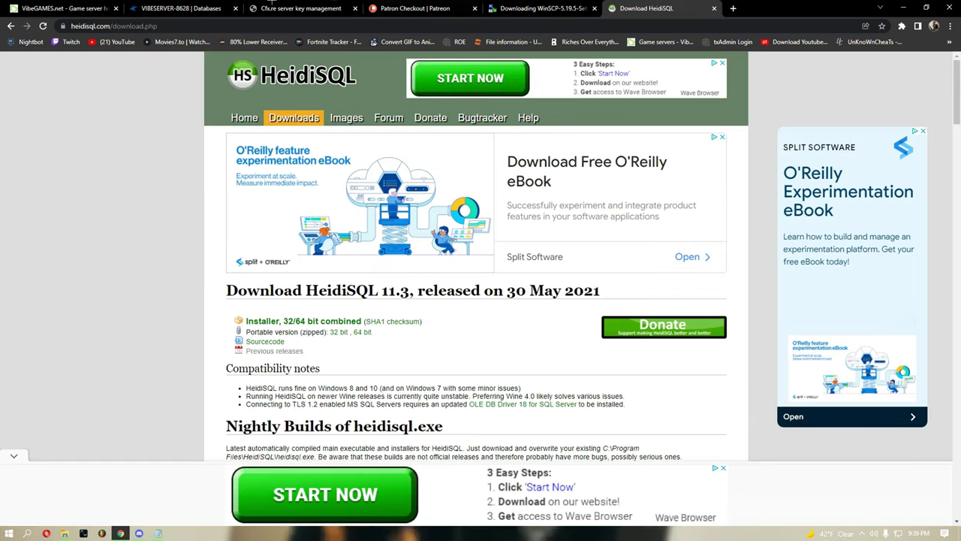
click(176, 8)
click(436, 6)
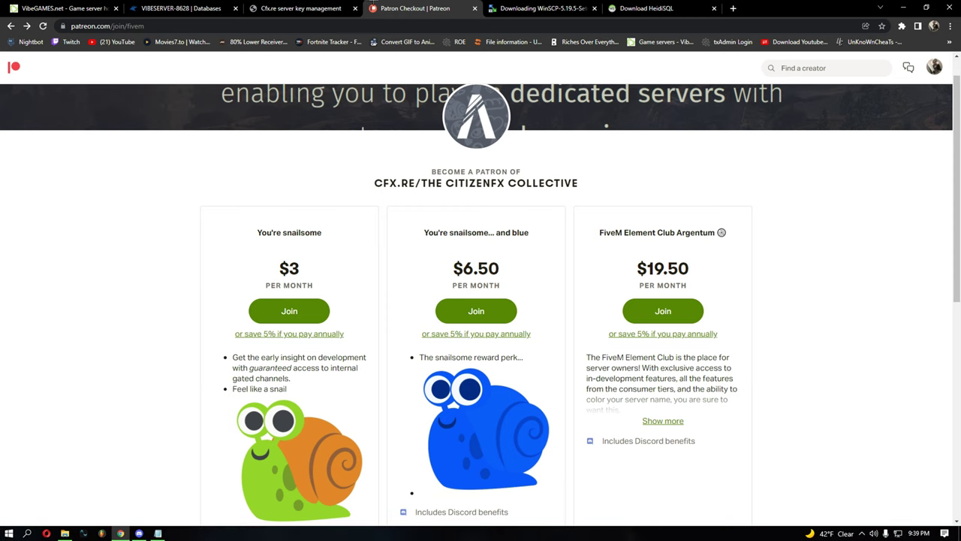
click(314, 6)
click(379, 4)
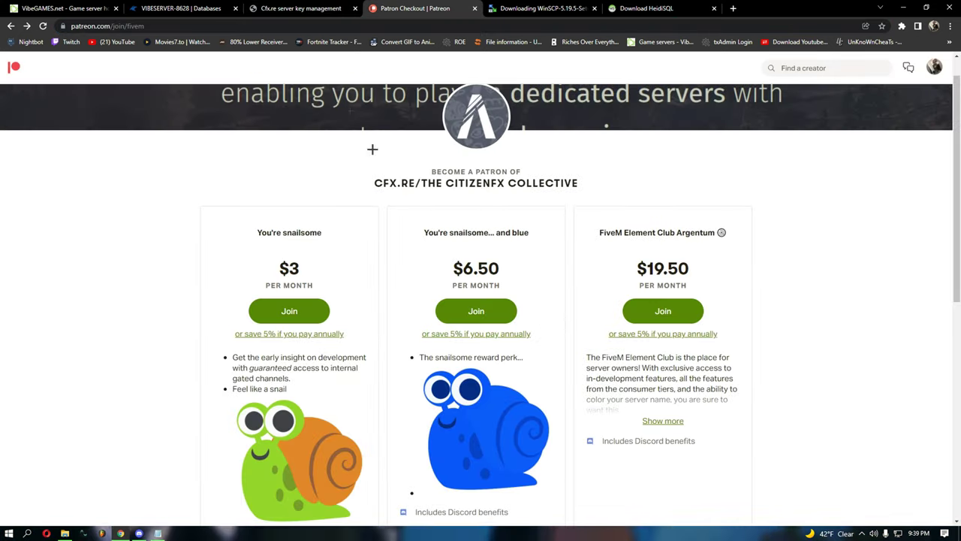
click(316, 9)
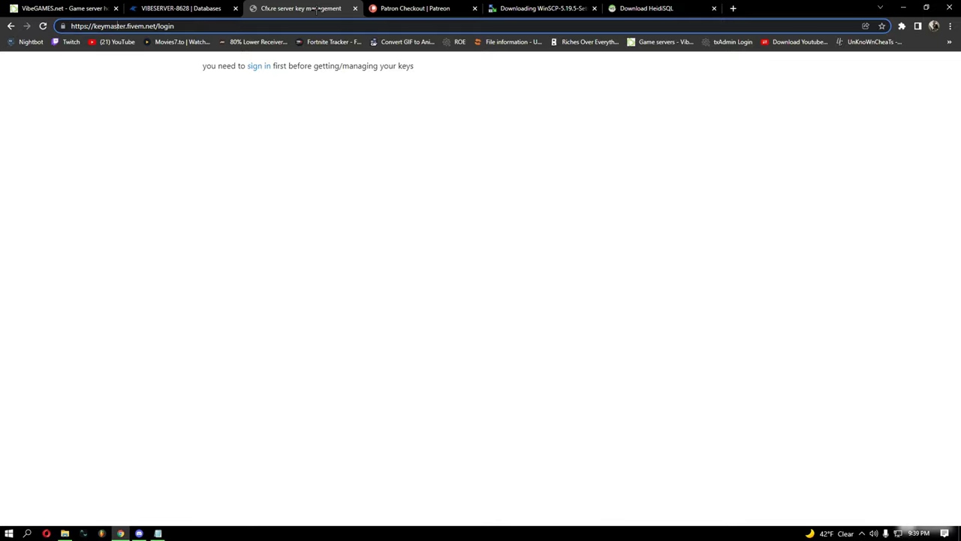
click(413, 8)
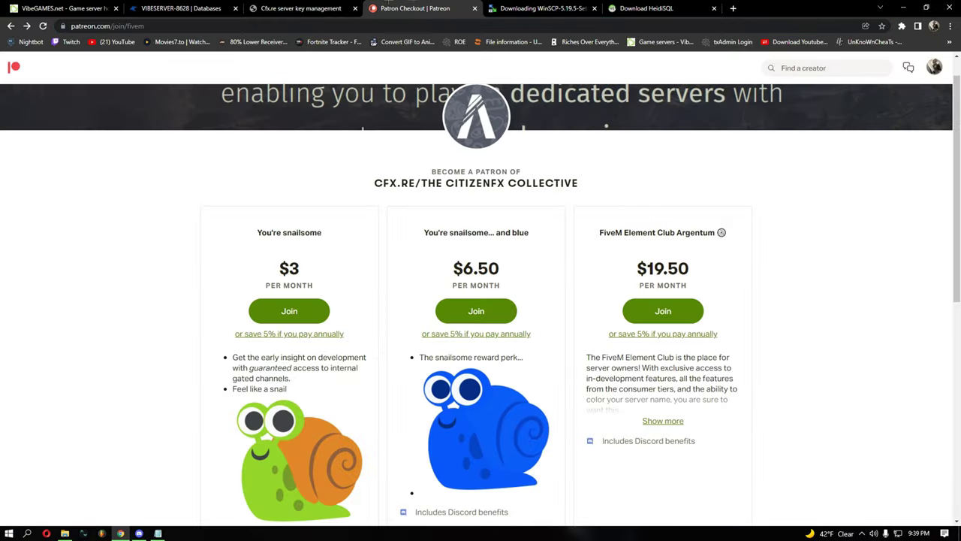
click(285, 6)
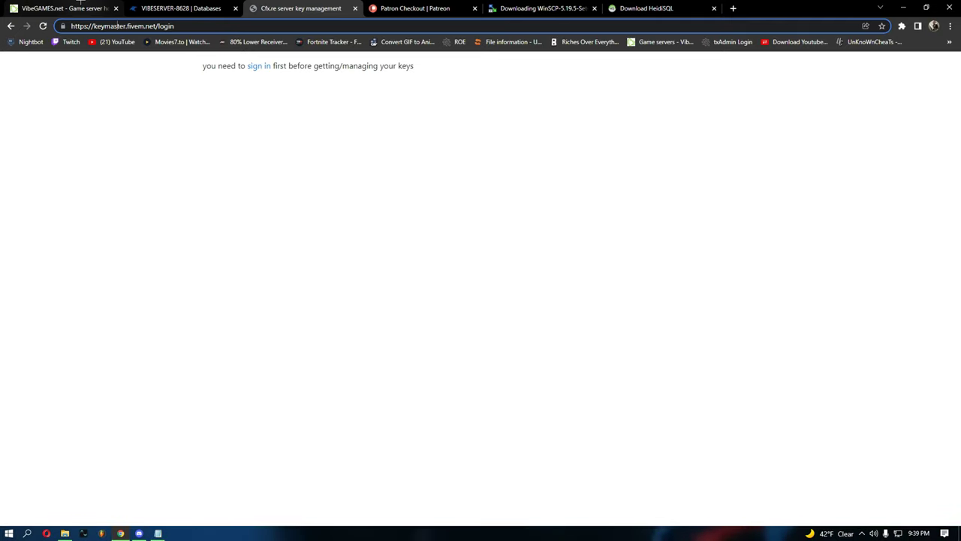
- Open the GTA V: FiveM game server hosting page on Vibegames and review its server plans
click(86, 9)
click(653, 83)
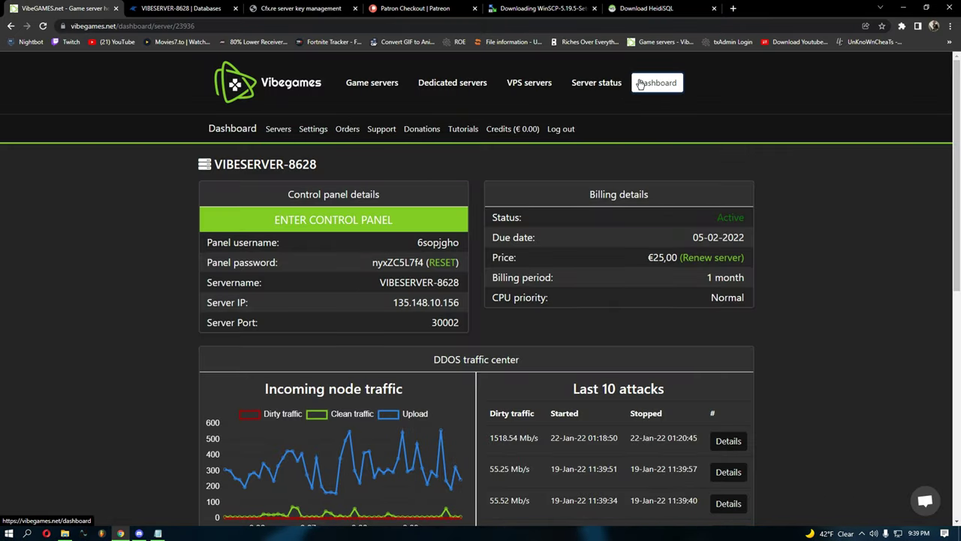
click(370, 84)
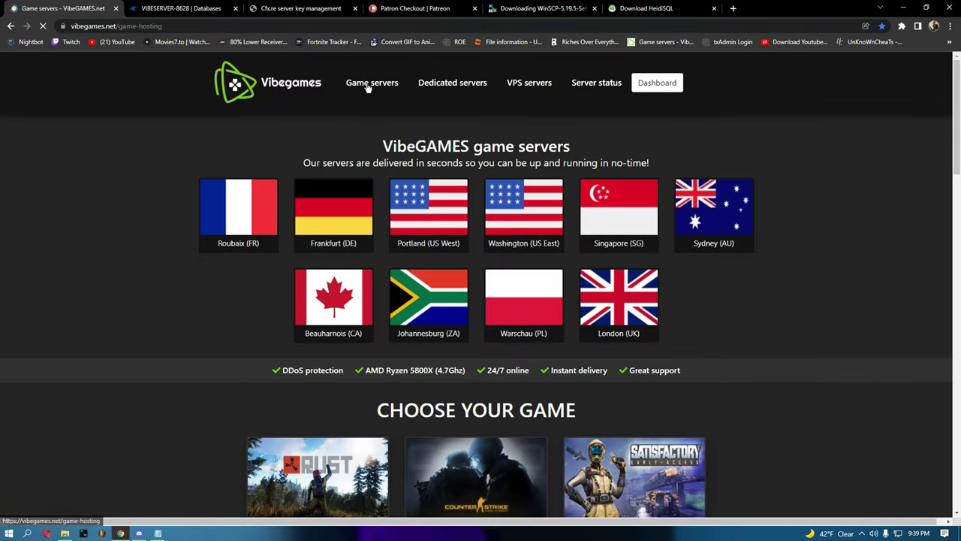
scroll(381, 417, down, 3)
scroll(382, 417, down, 3)
scroll(380, 421, up, 3)
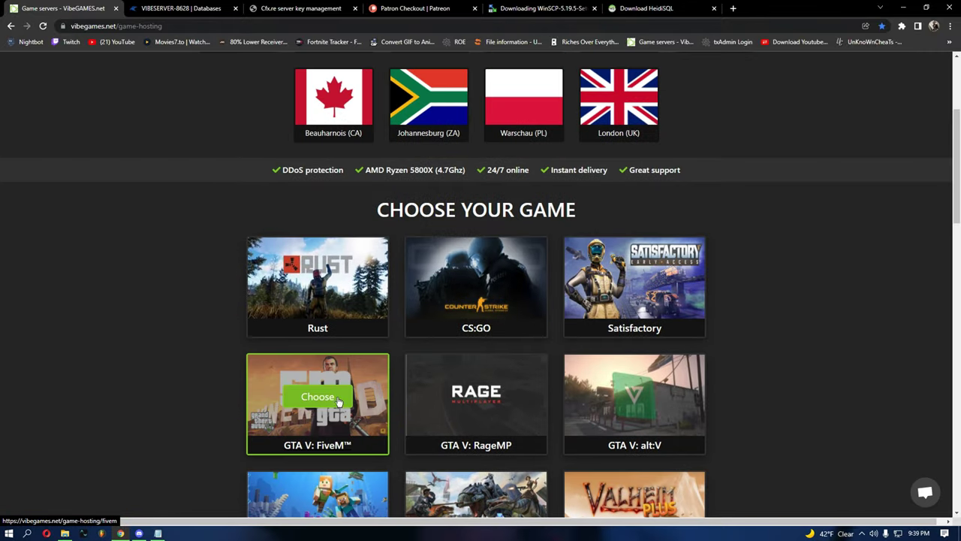
click(334, 399)
scroll(297, 401, down, 4)
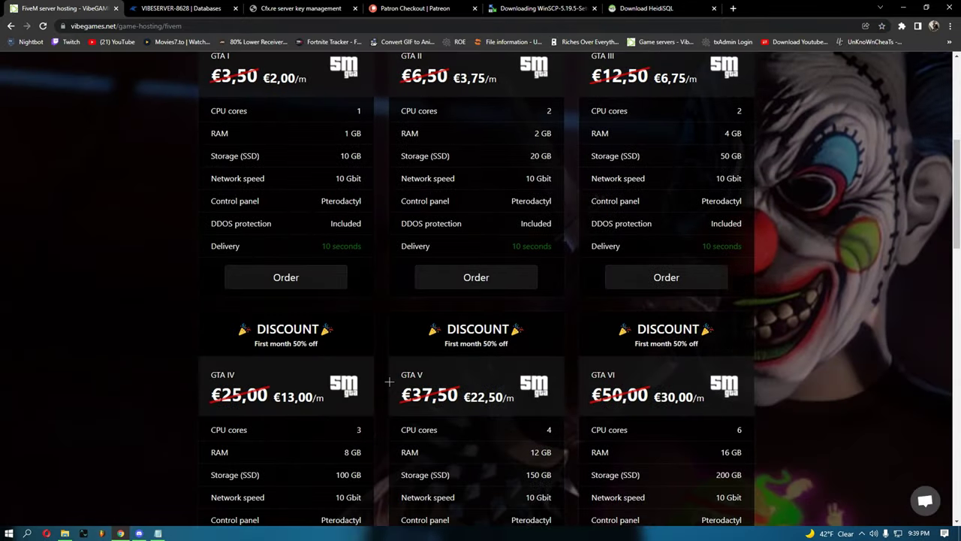
- Check the Patreon tier prices and calculate 13+19.50 in a new browser tab
click(653, 9)
click(417, 8)
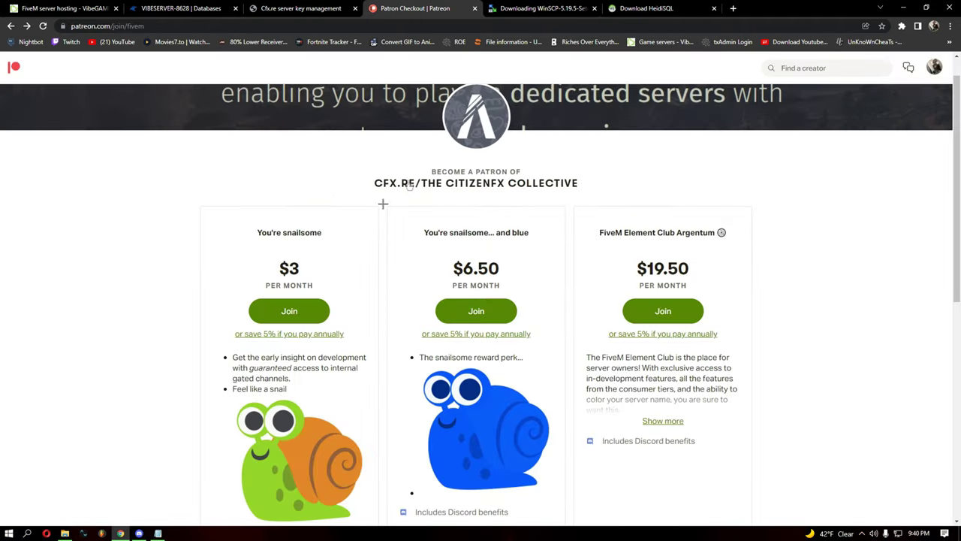
click(733, 9)
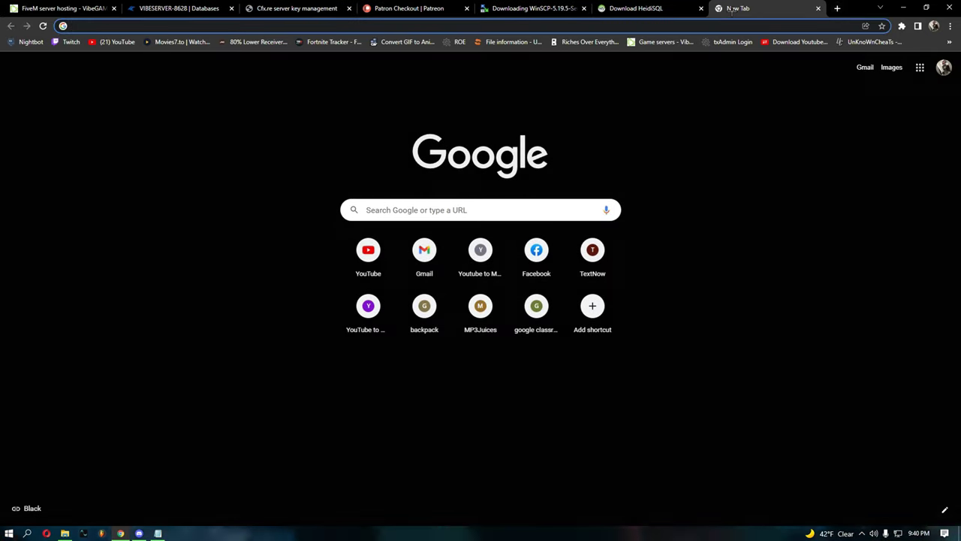
text(13)
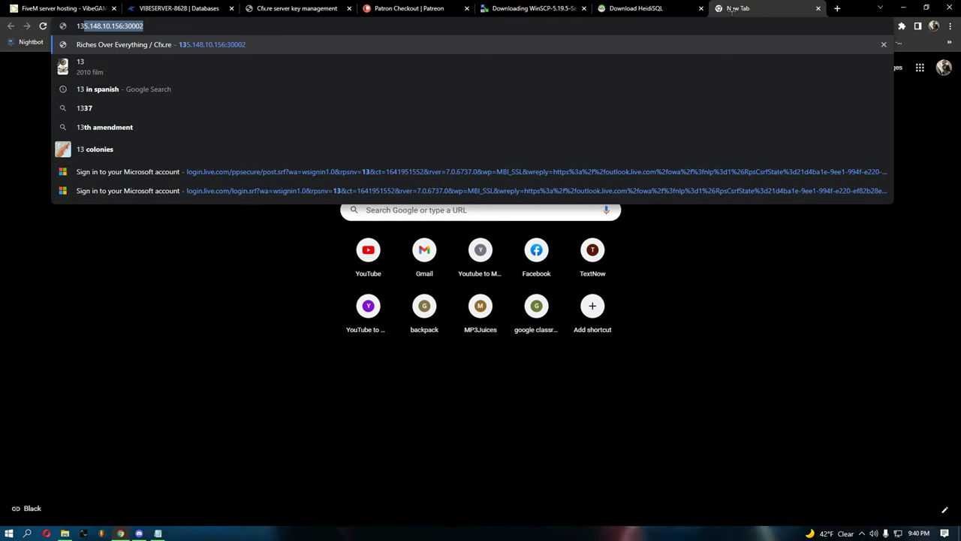
text(+19)
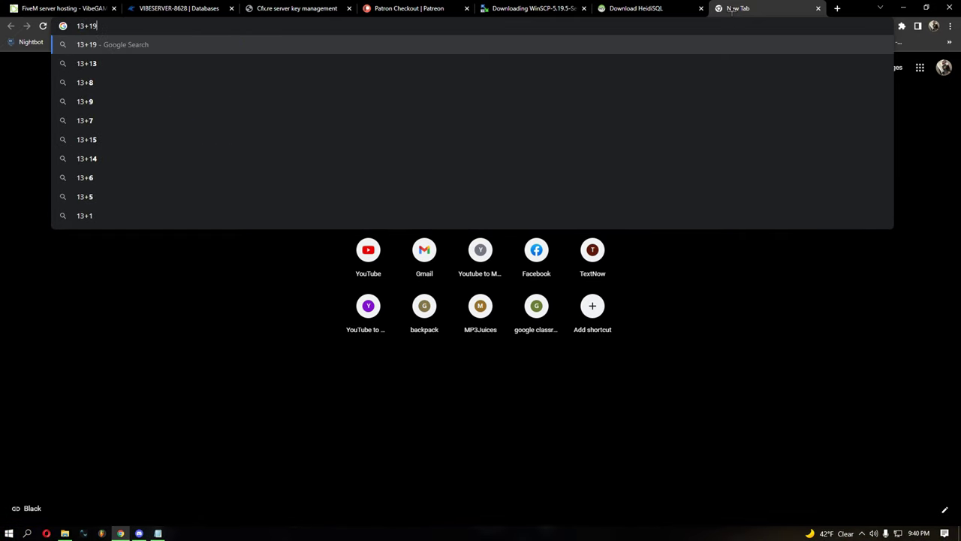
text(.)
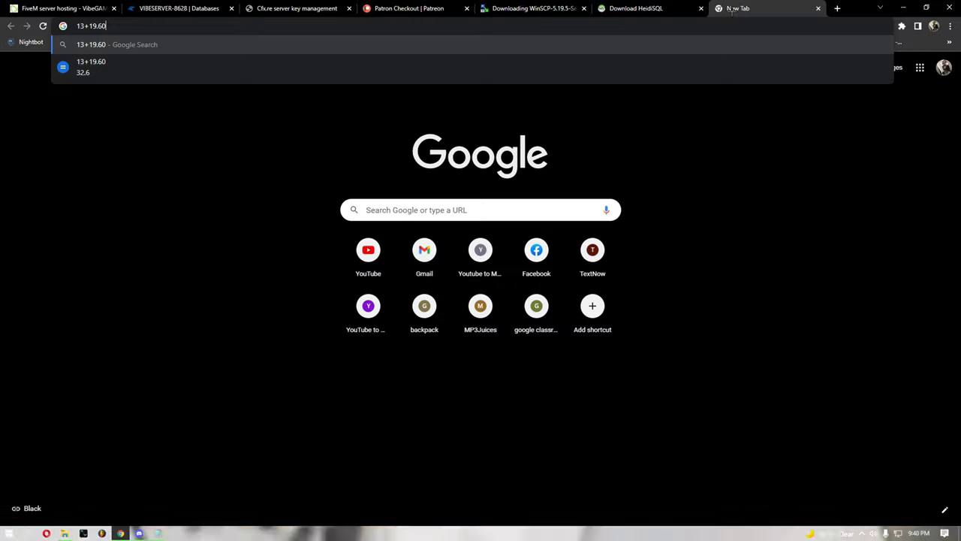
text(50)
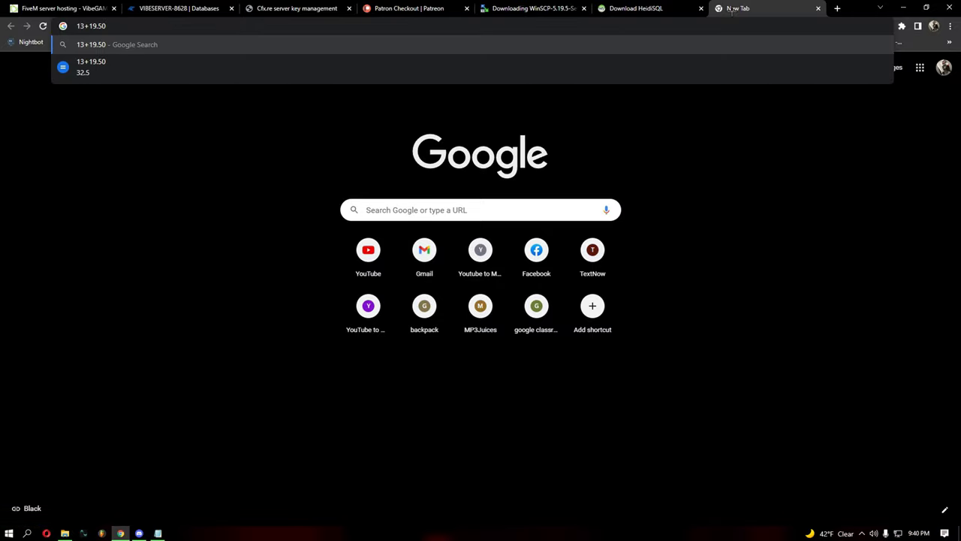
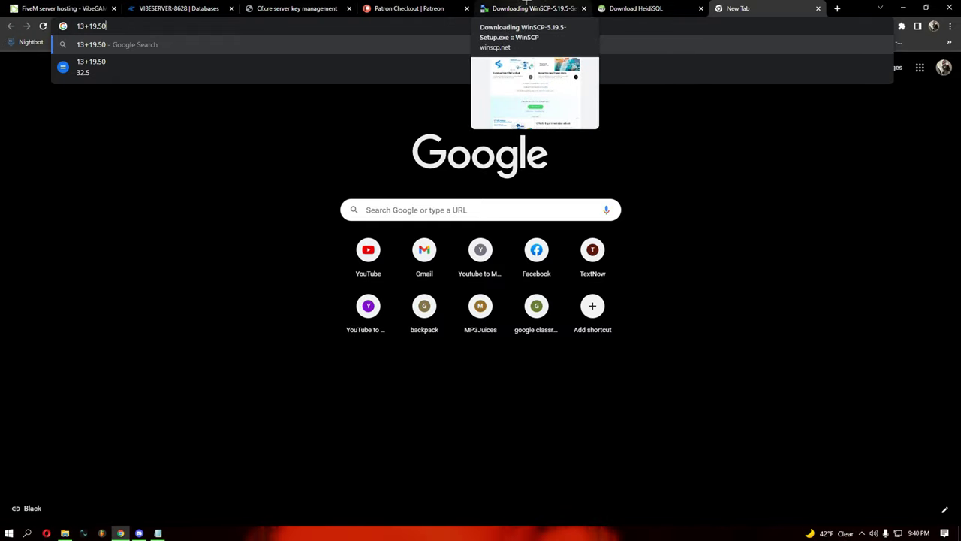
- Look at the Discord server's downloads channel and return to the FiveM Patreon membership tiers
click(139, 534)
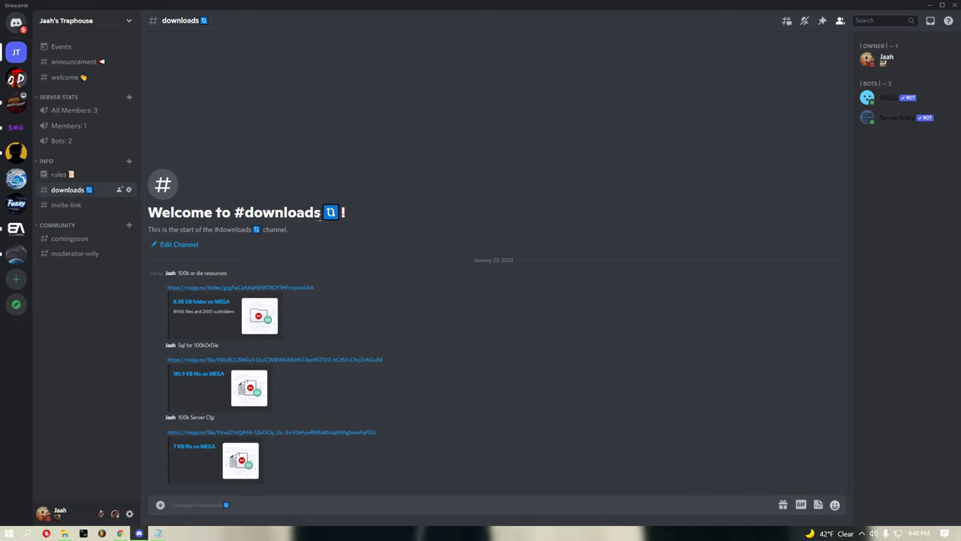
click(931, 5)
click(409, 8)
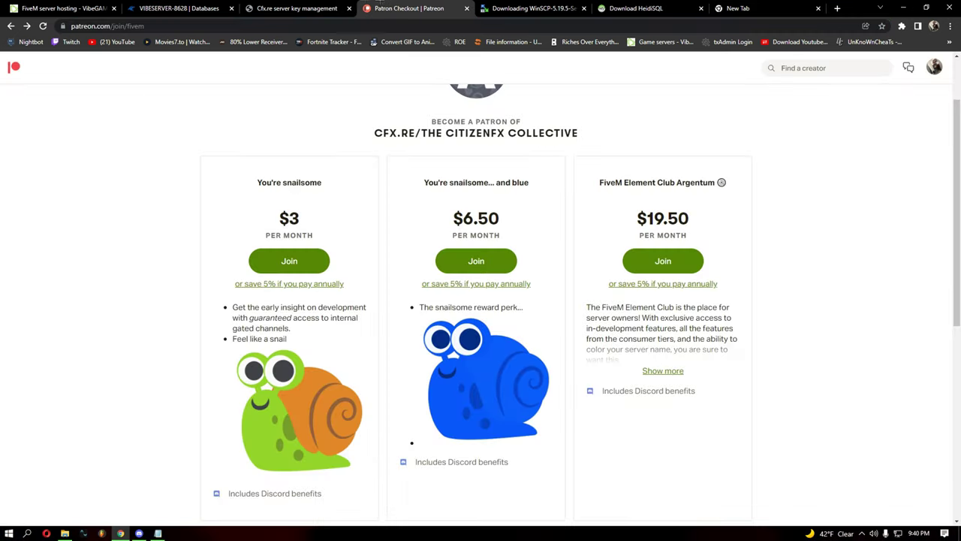
- Review the registered server keys and the FiveM Element Club Argentum notice on the Cfx.re Keymaster page
click(257, 6)
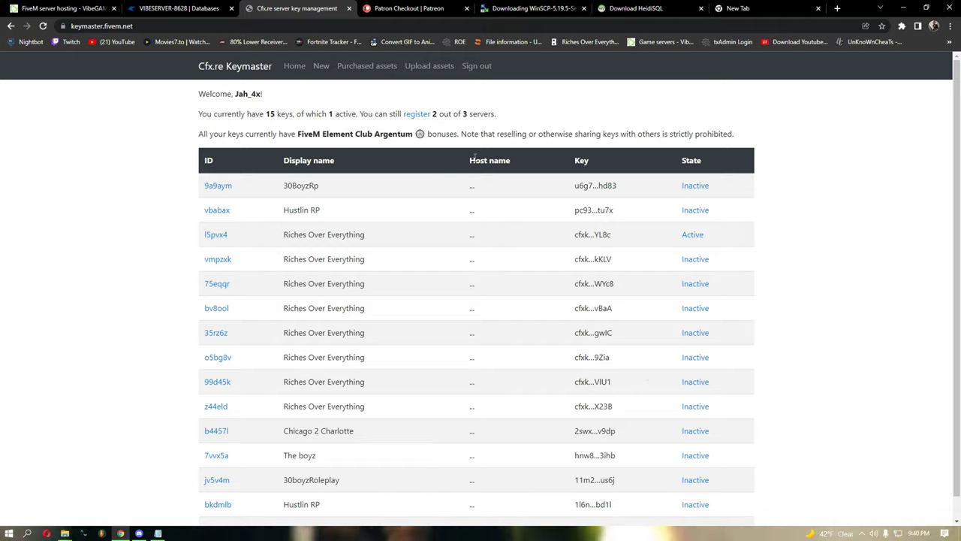
scroll(357, 218, down, 1)
drag(214, 162, 504, 446)
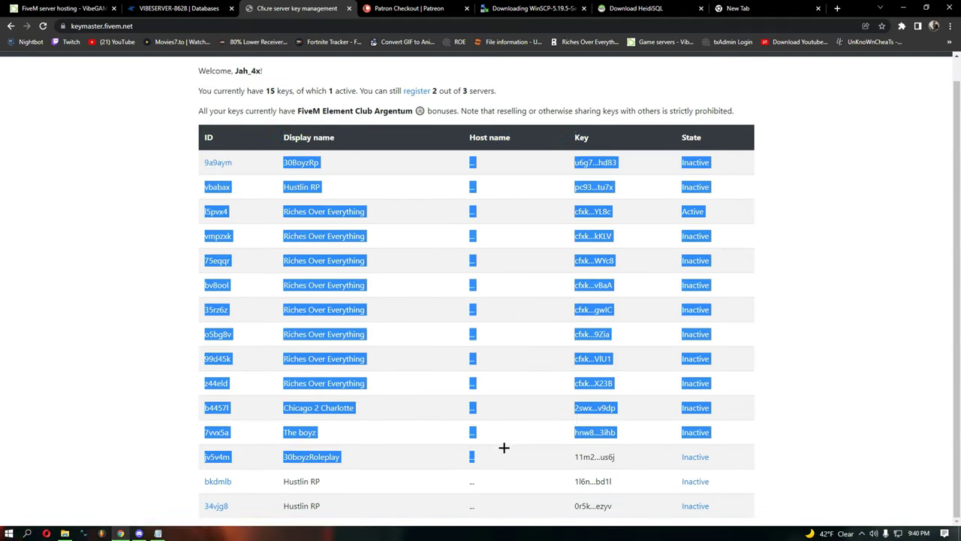
click(504, 446)
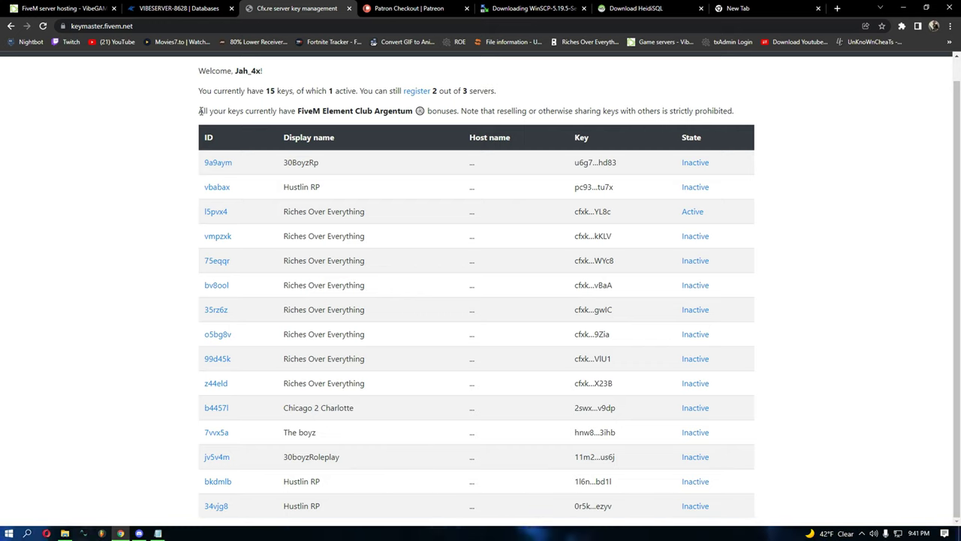
click(409, 8)
click(181, 8)
click(279, 10)
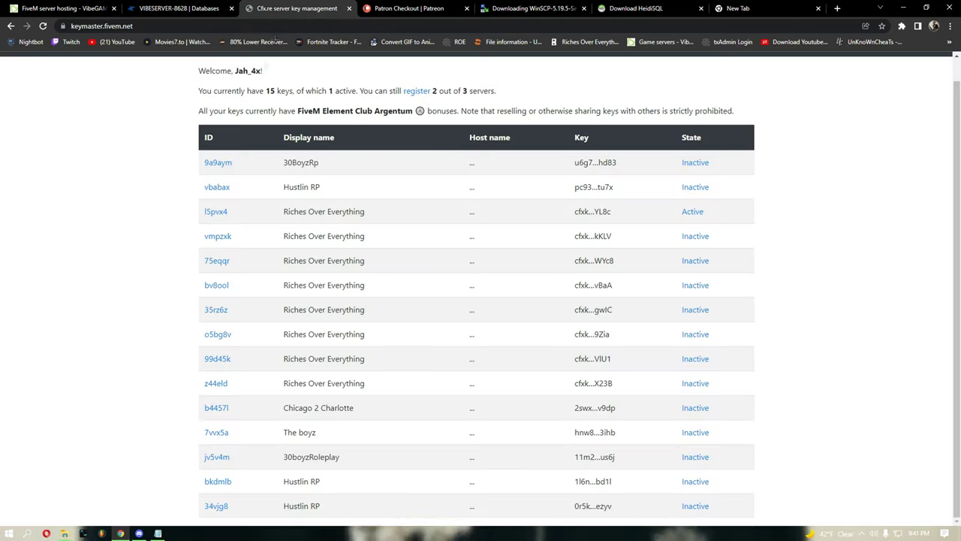
drag(200, 110, 460, 109)
click(260, 110)
drag(199, 110, 749, 112)
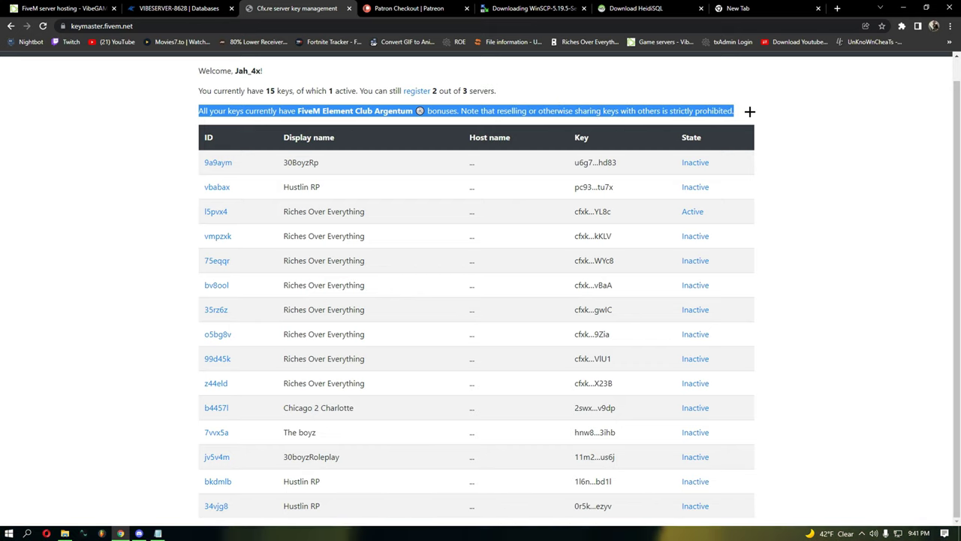
click(620, 115)
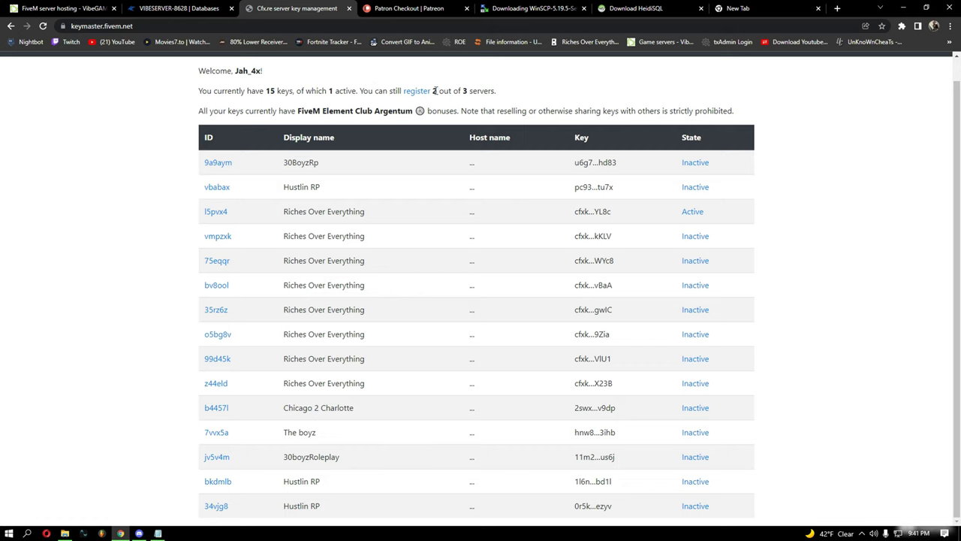
- Start registering a new server key in Keymaster and enter "test server" as its display name
click(419, 92)
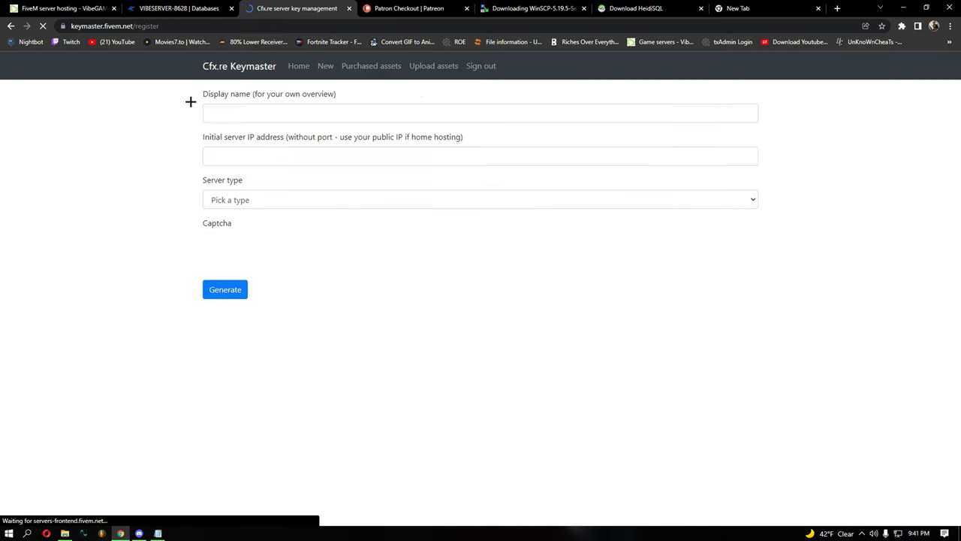
click(276, 120)
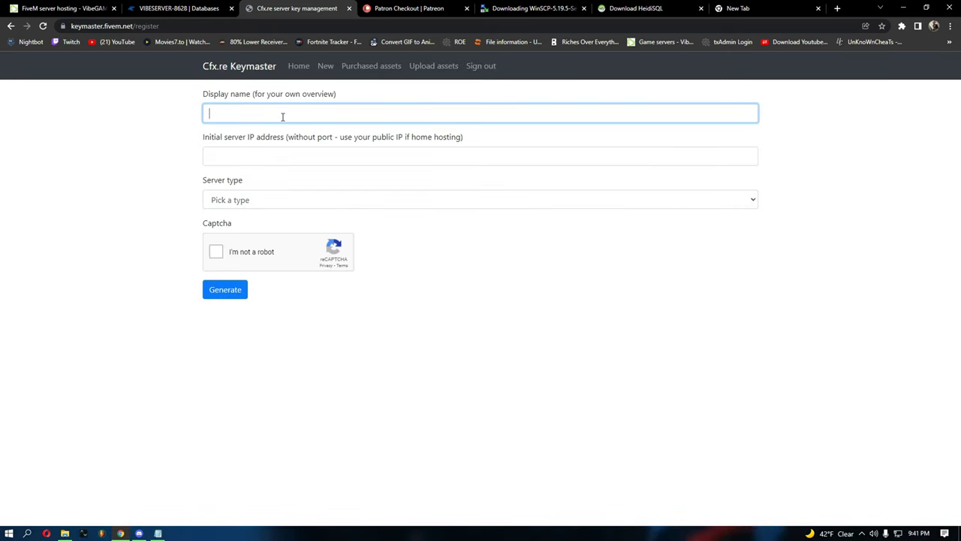
text(f)
key(BackSpace)
text(t)
key(BackSpace)
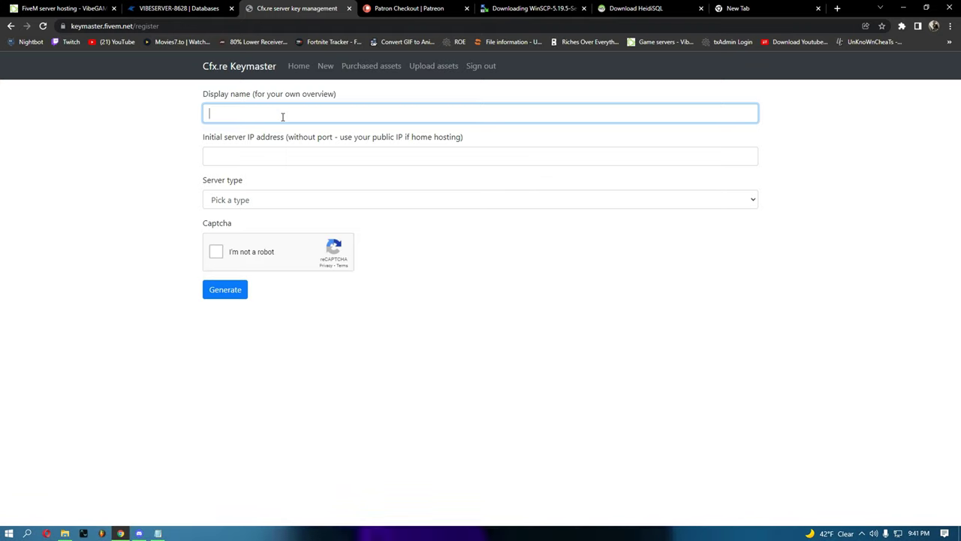
text(test se)
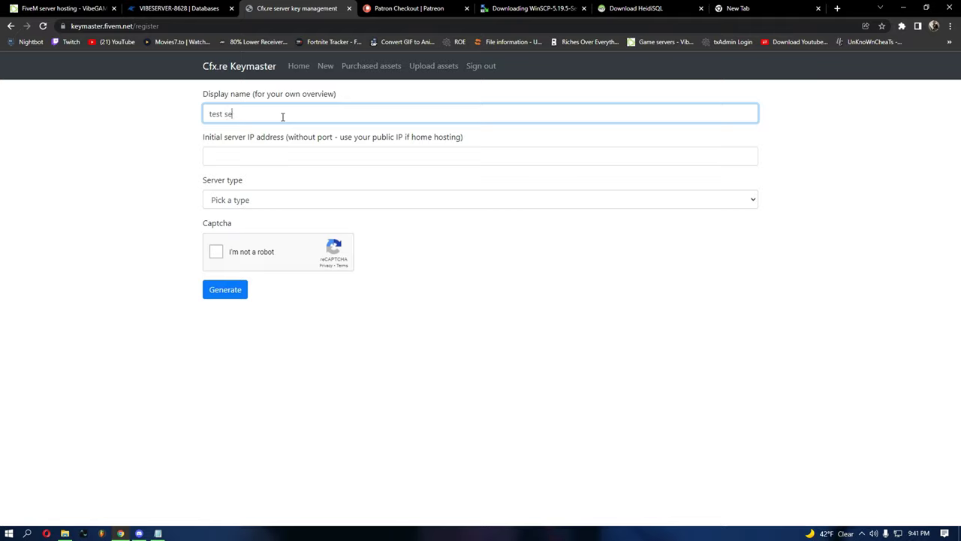
text(rver)
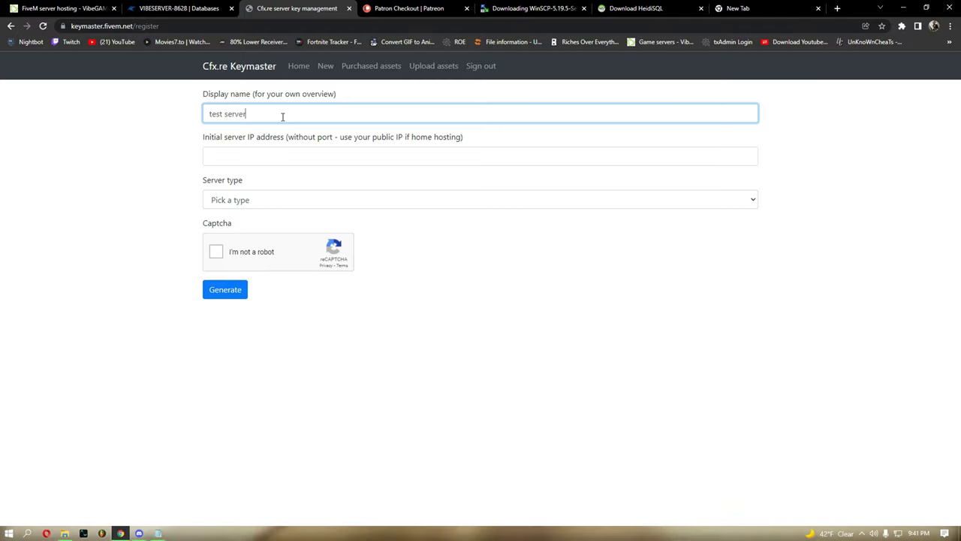
- Copy the server address from the Vibegames console and set the key's initial IP address to 135.148.10.156, without the port
click(338, 154)
drag(203, 136, 369, 136)
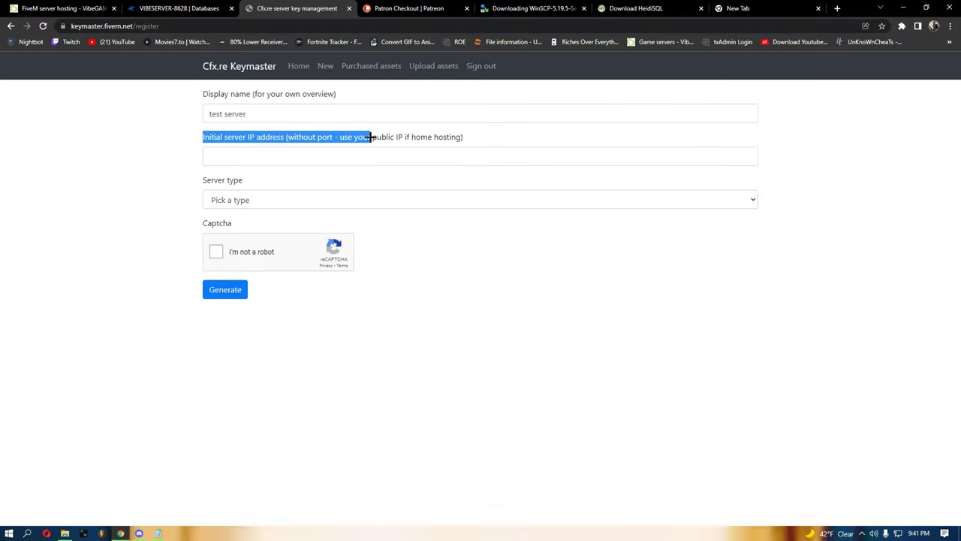
click(280, 155)
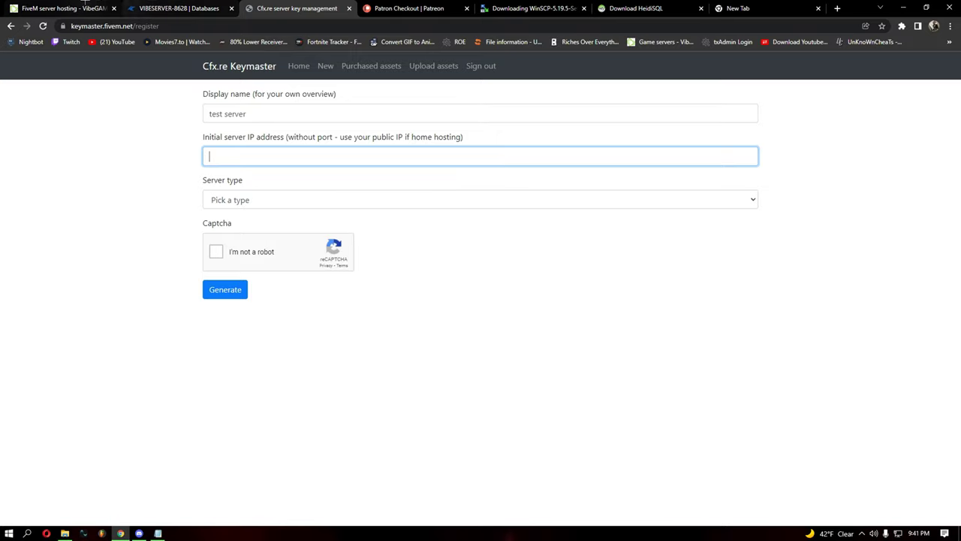
click(64, 8)
click(176, 8)
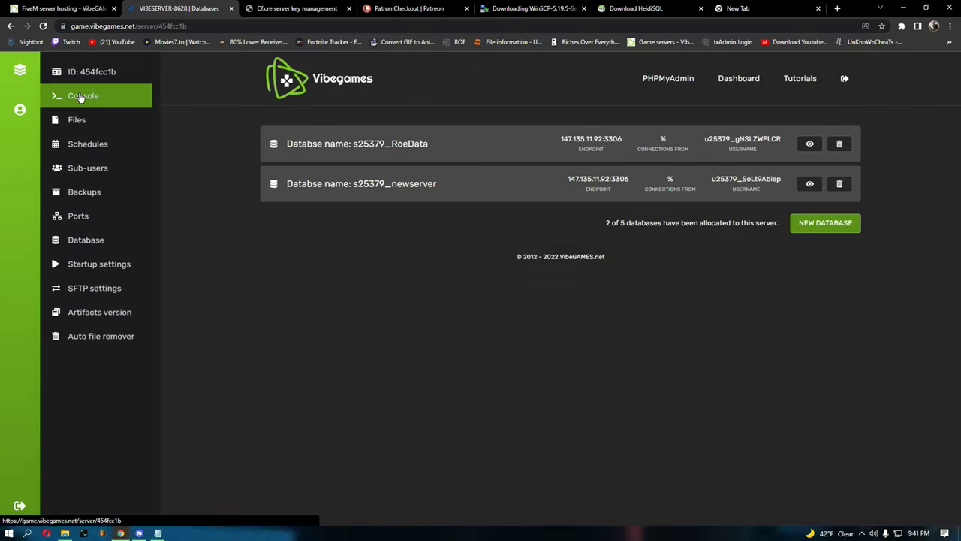
click(150, 95)
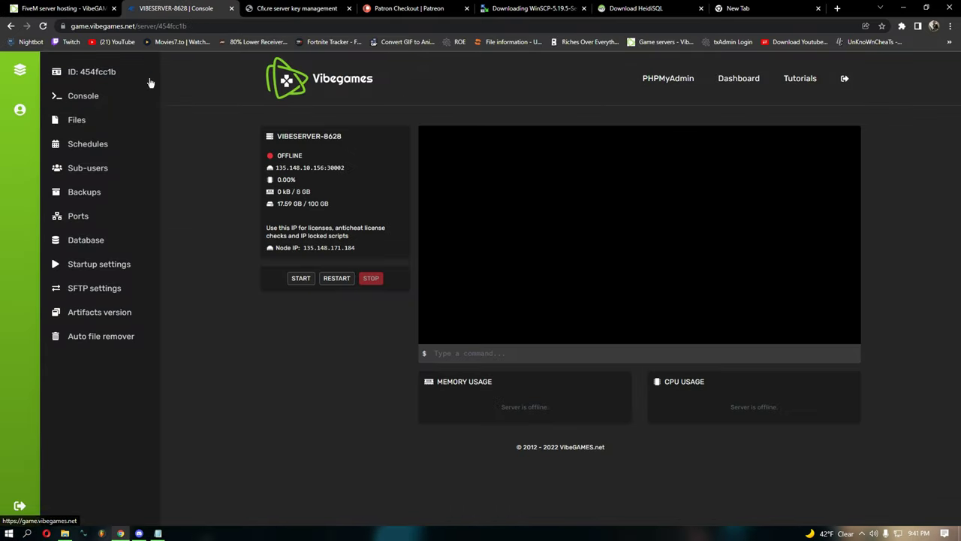
click(305, 172)
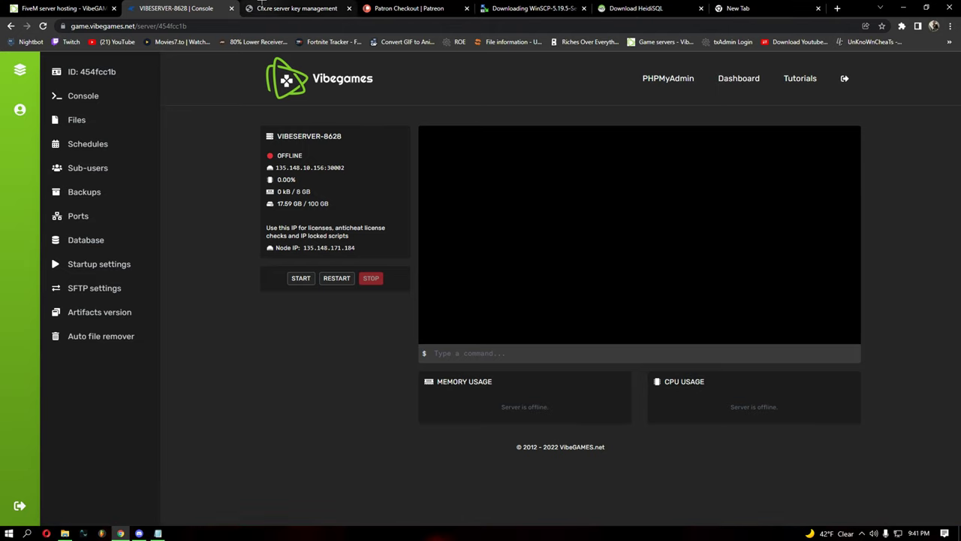
click(297, 8)
text(135.148.10.156:30002)
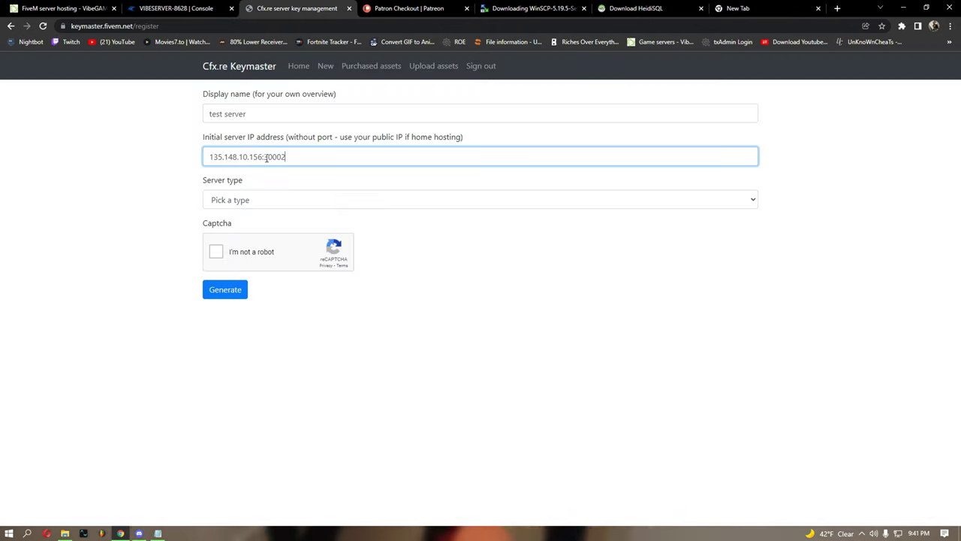
drag(262, 157, 299, 157)
key(BackSpace)
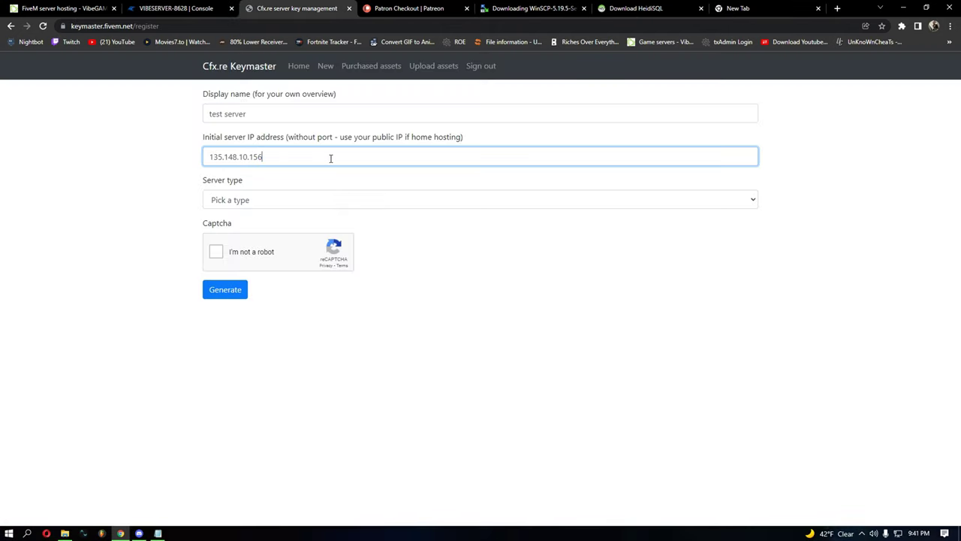
- Set the server type to VPS in the key registration form
click(254, 193)
click(224, 196)
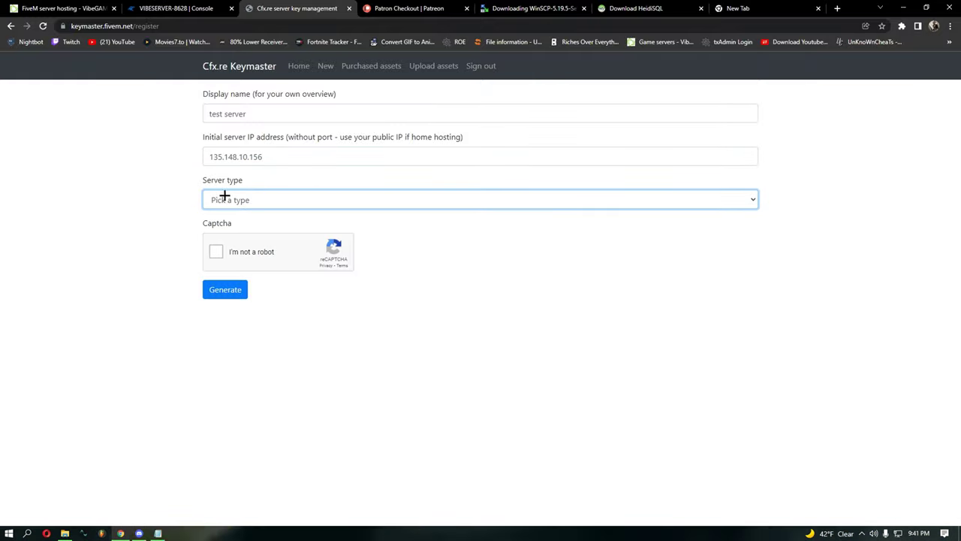
drag(192, 176, 218, 197)
click(217, 199)
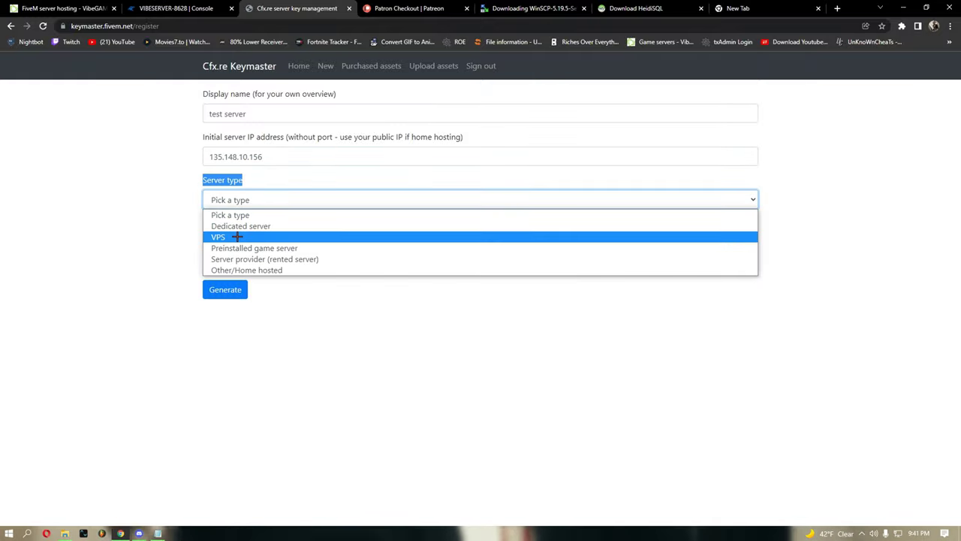
click(236, 237)
- Choose VPS from the server type options and go to the server provider question
click(345, 239)
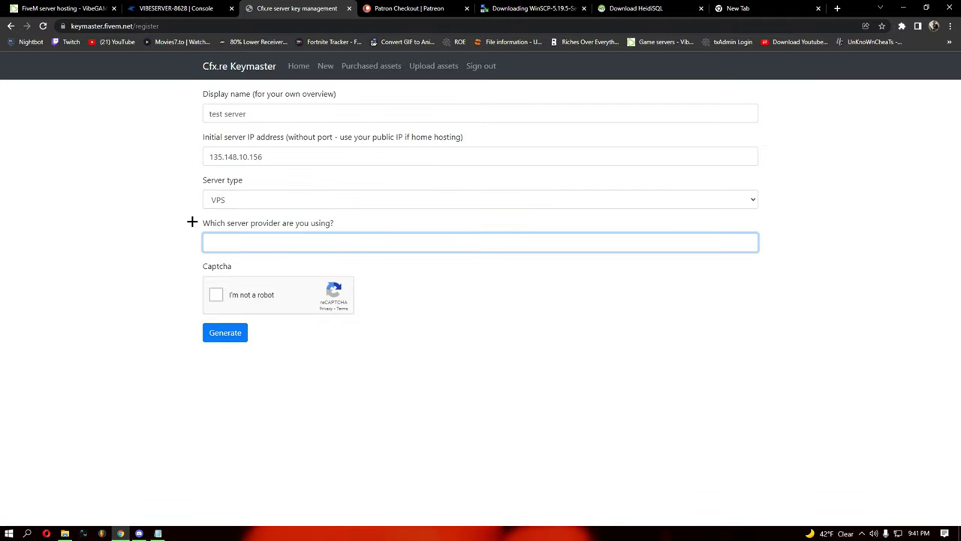
drag(199, 223, 328, 223)
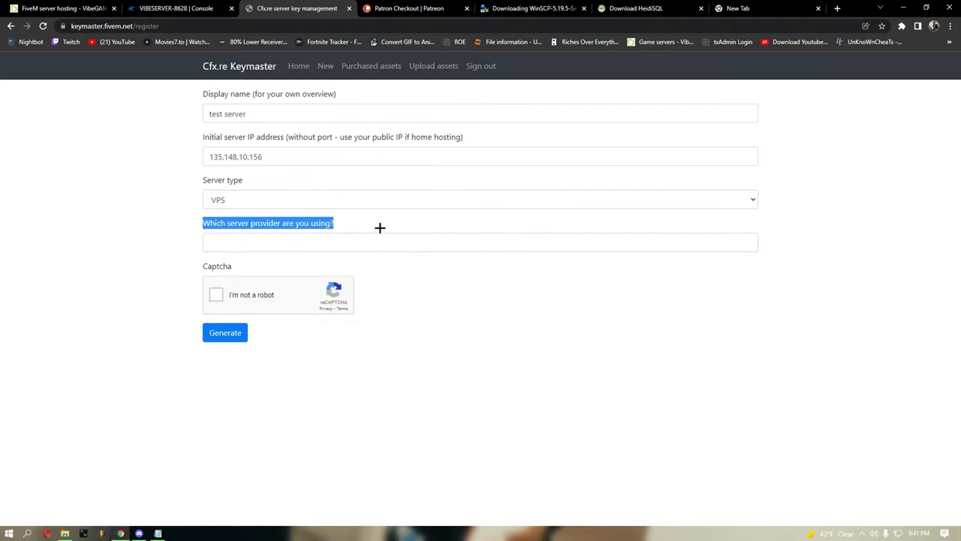
click(333, 241)
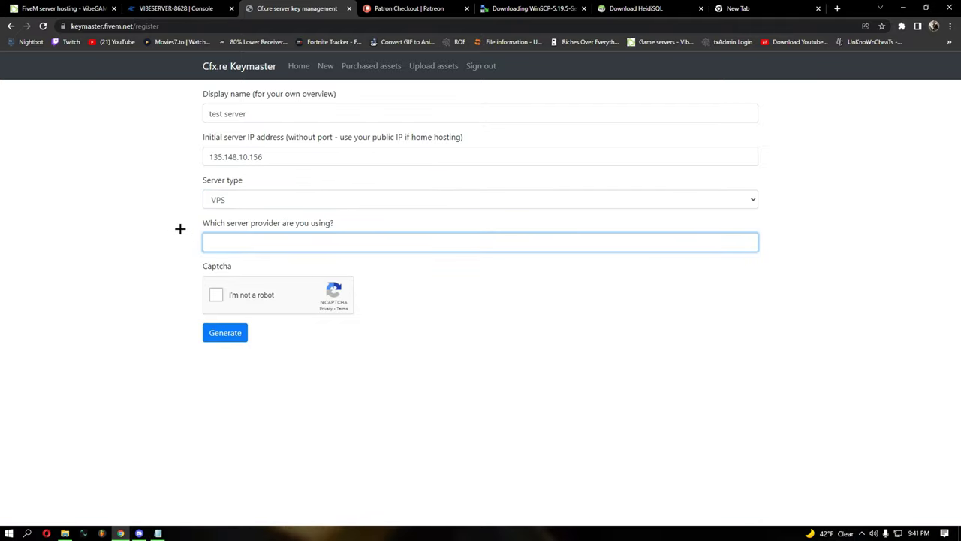
drag(180, 228, 335, 224)
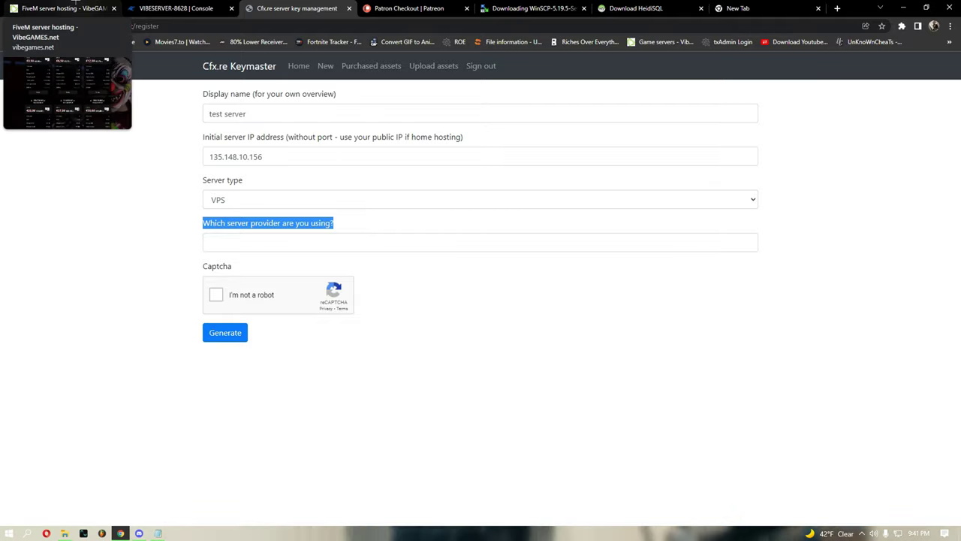
- Switch to the Vibegames panel and copy the server's short ID, without its label
click(177, 8)
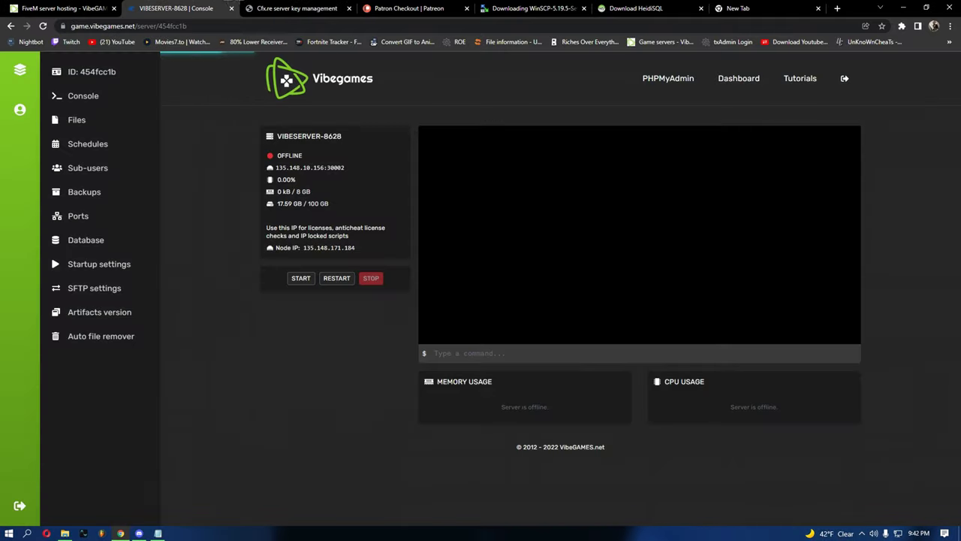
click(109, 290)
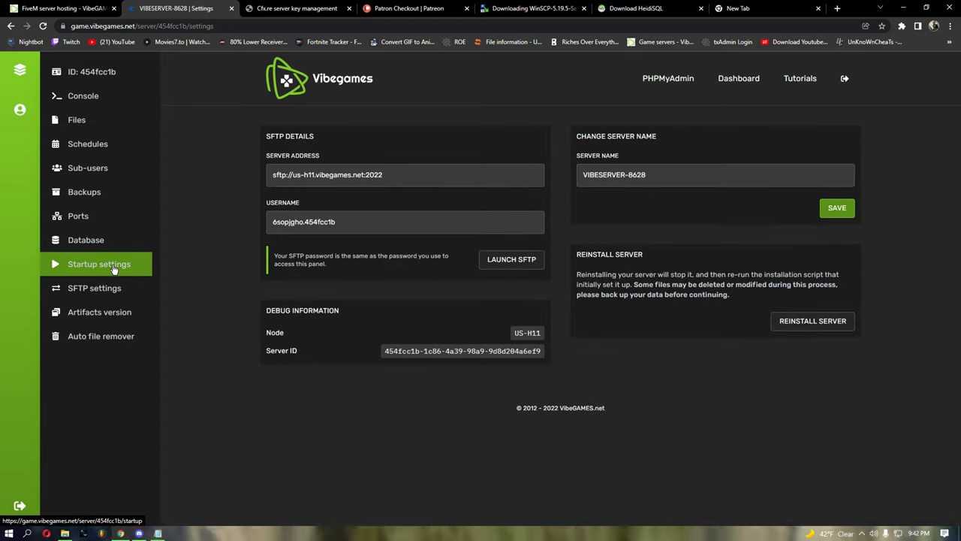
drag(81, 73, 112, 75)
click(106, 78)
double_click(106, 76)
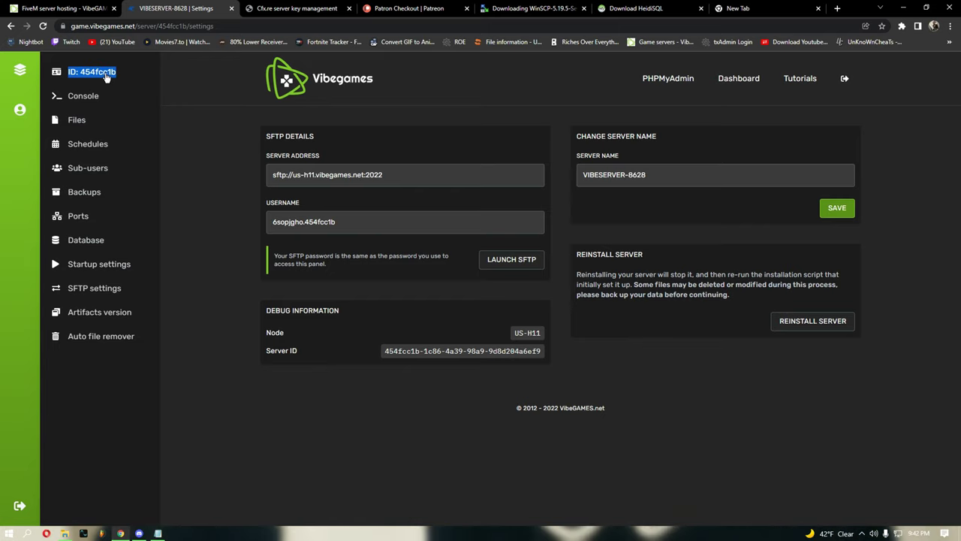
click(83, 77)
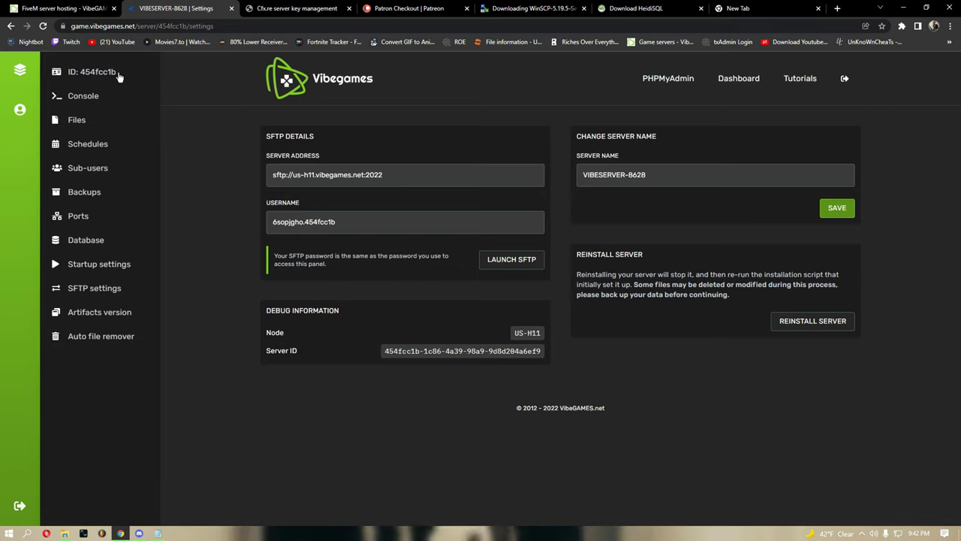
triple_click(113, 76)
click(113, 76)
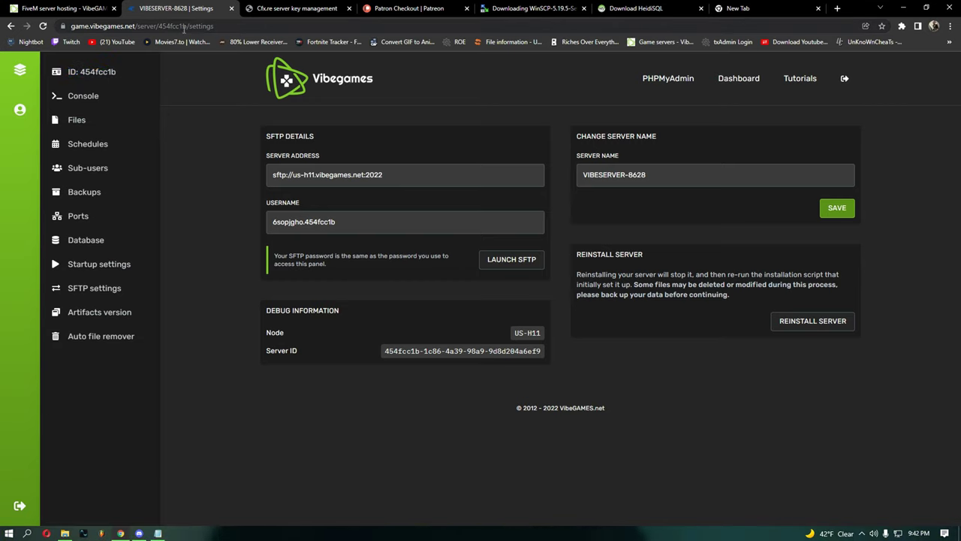
drag(84, 76, 115, 79)
key(ctrl+c)
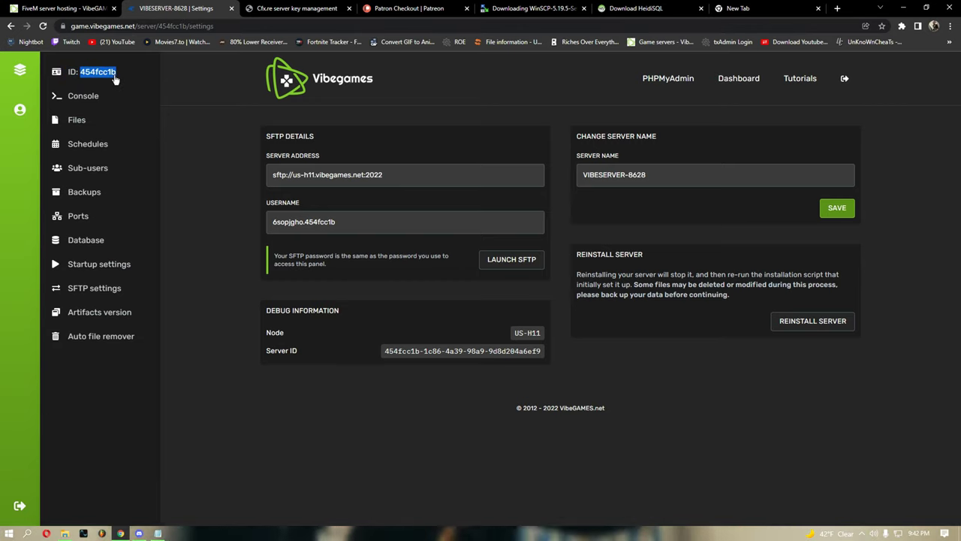
- Paste the copied server ID as the server provider in the Keymaster registration form
right_click(109, 79)
click(291, 8)
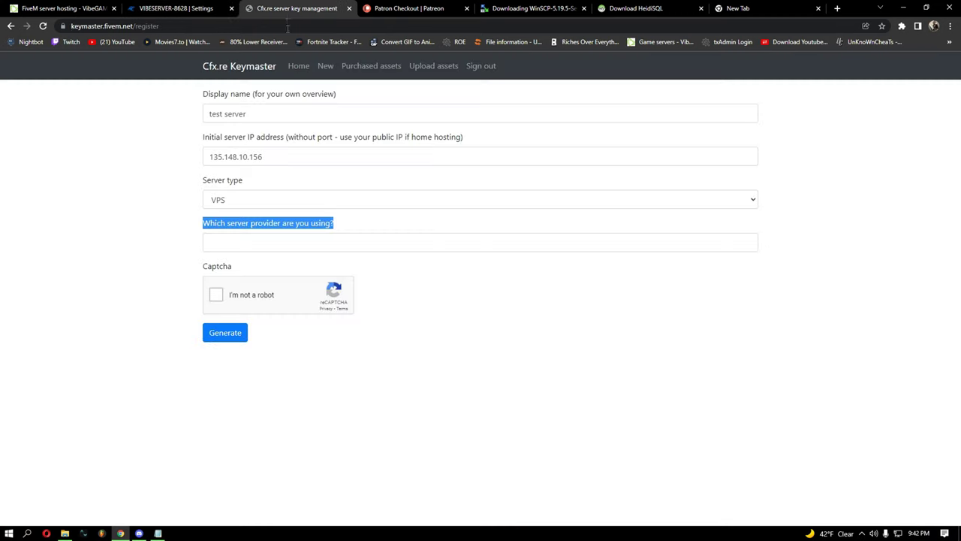
click(269, 242)
key(ctrl+v)
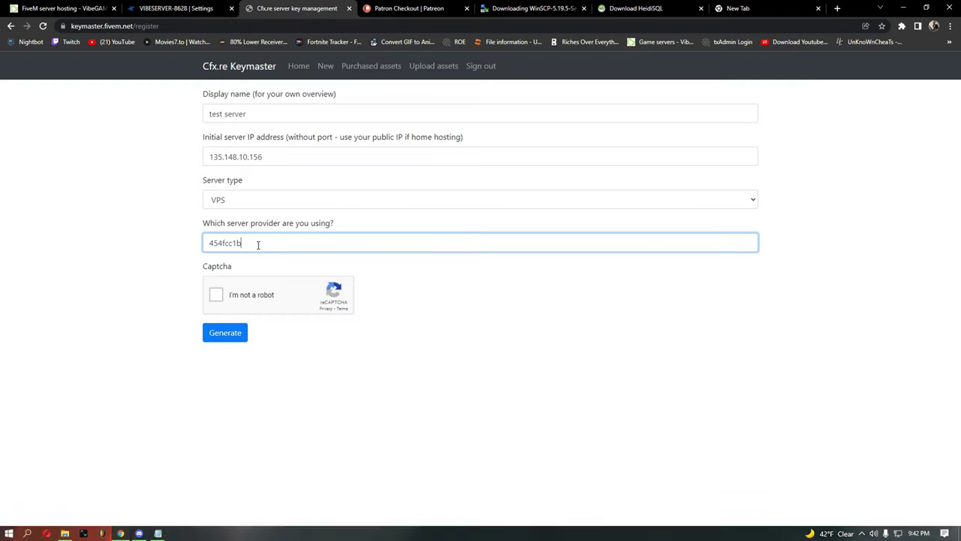
- Complete the captcha to generate the "test server" key, and copy the generated key
click(216, 294)
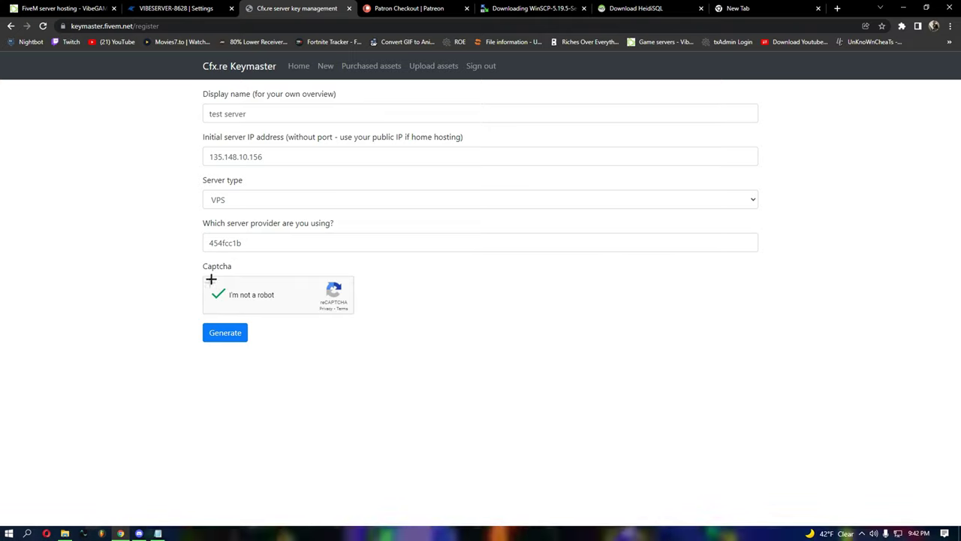
click(219, 331)
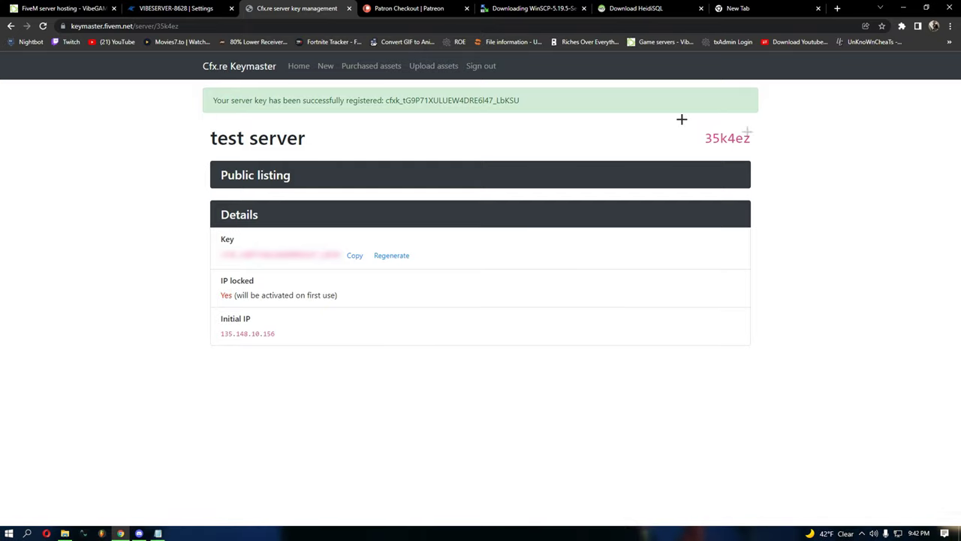
mouse_move(271, 261)
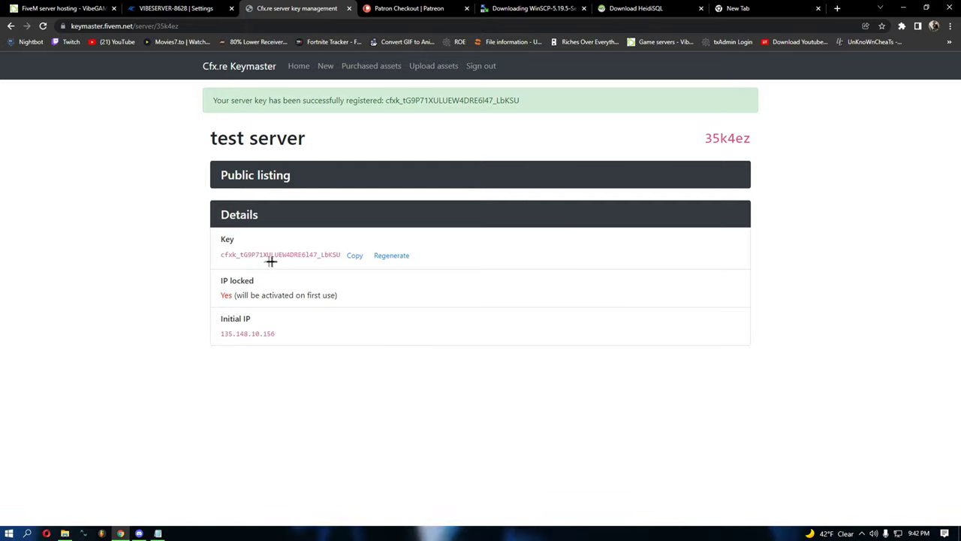
click(354, 256)
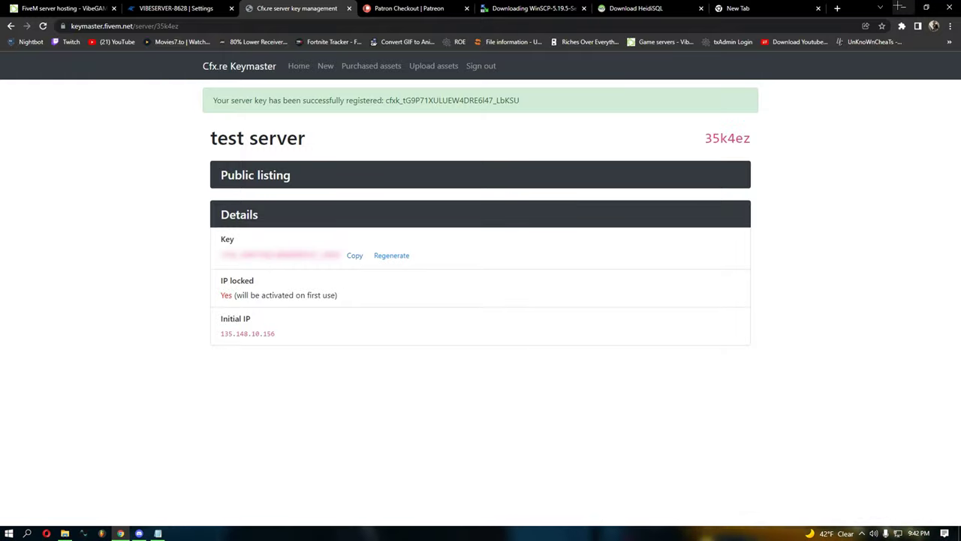
- Switch to the desktop and open server.cfg in a maximized Notepad window
click(902, 8)
click(900, 8)
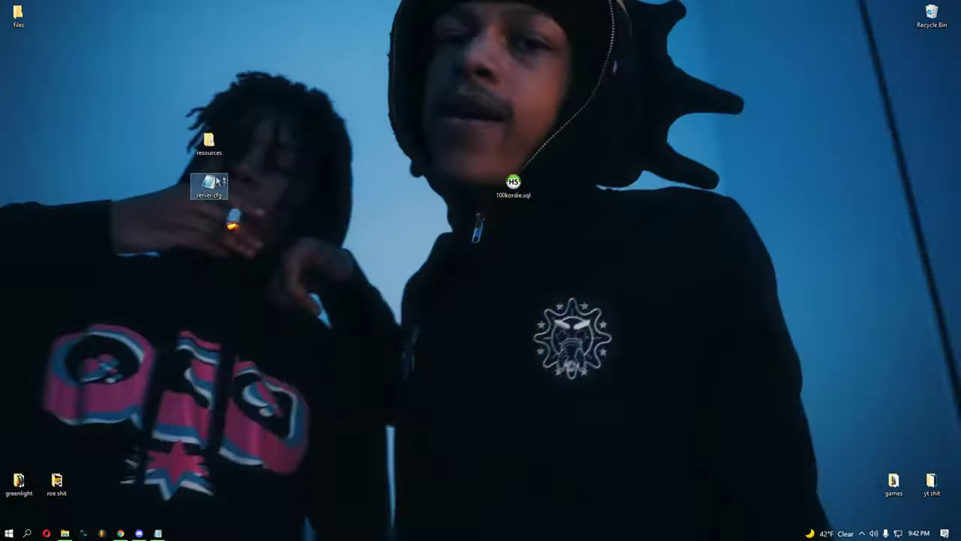
double_click(216, 181)
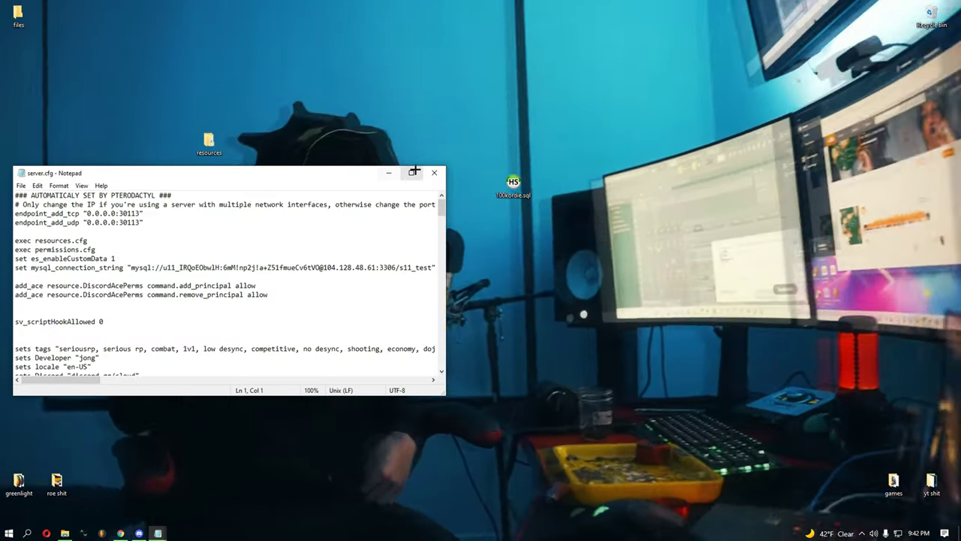
click(395, 168)
- Replace the sv_licenseKey value in server.cfg with the license key copied from Keymaster
scroll(145, 172, down, 6)
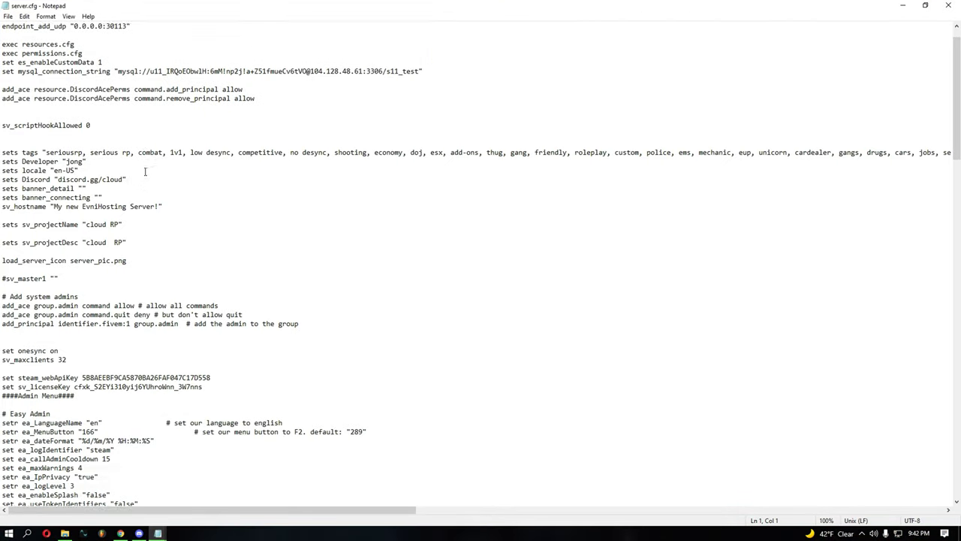
drag(2, 251, 78, 252)
click(77, 251)
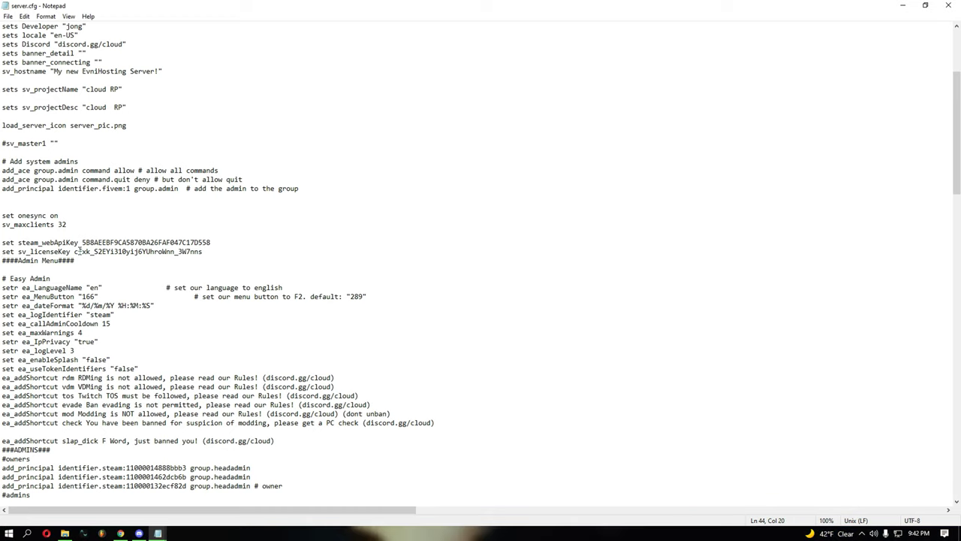
drag(75, 252, 210, 252)
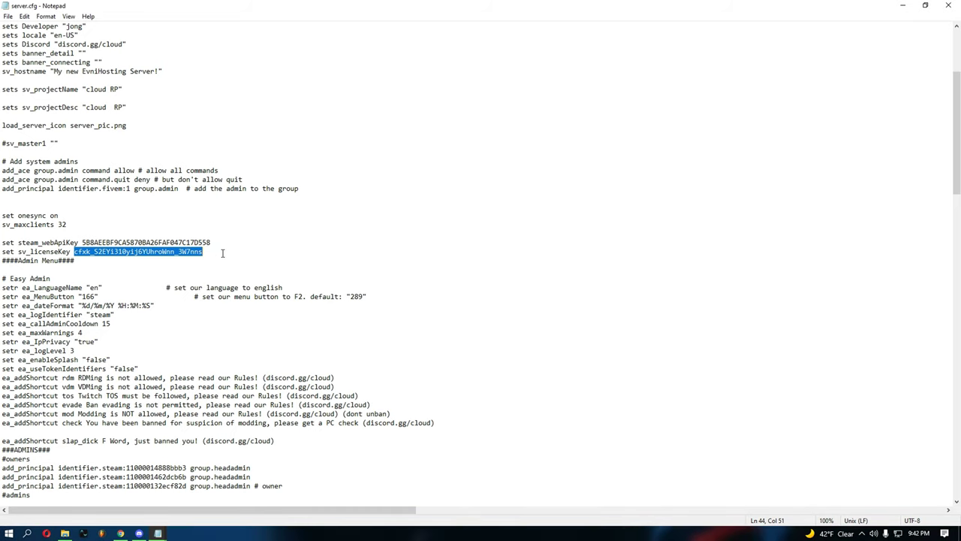
key(ctrl+v)
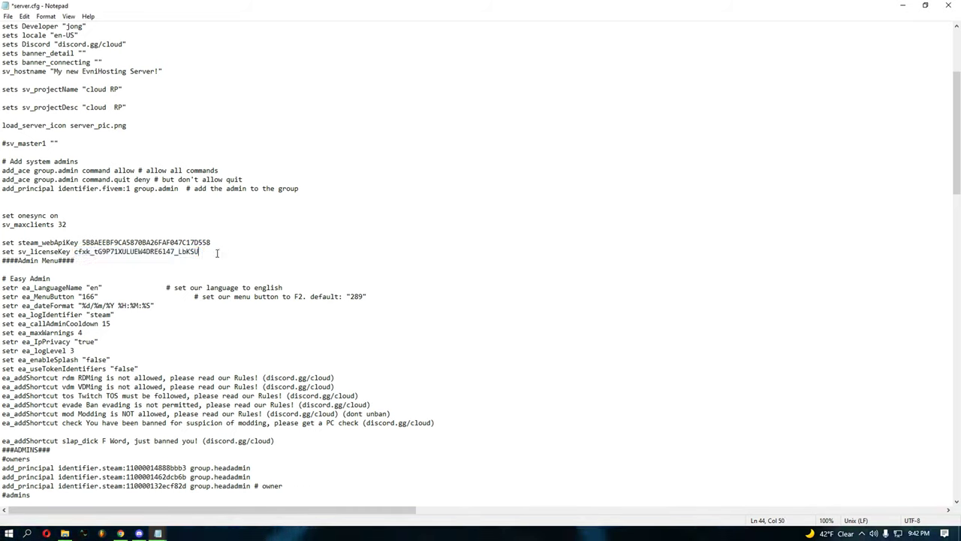
- Review server.cfg's connection settings, key lines, admin entries and list of started resources
scroll(143, 240, down, 7)
scroll(145, 239, down, 3)
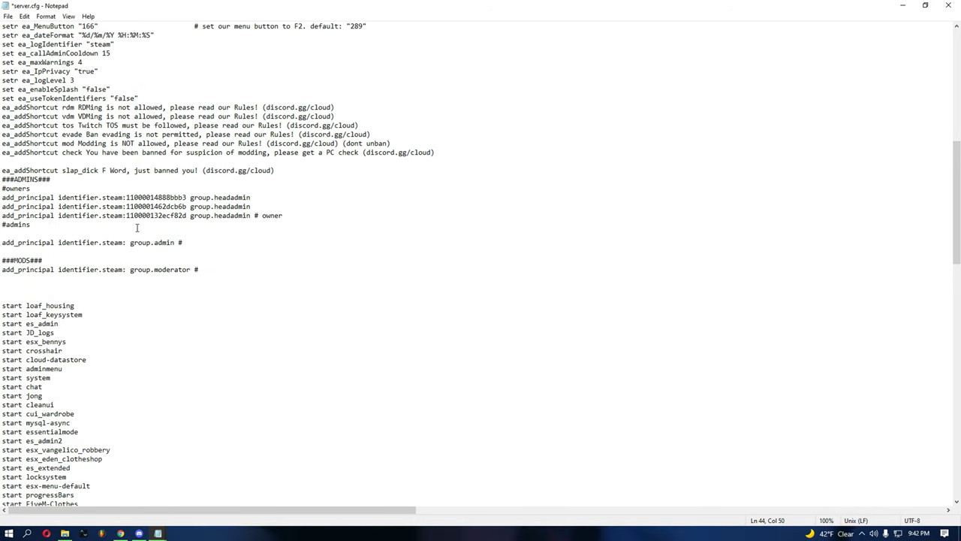
scroll(399, 303, up, 10)
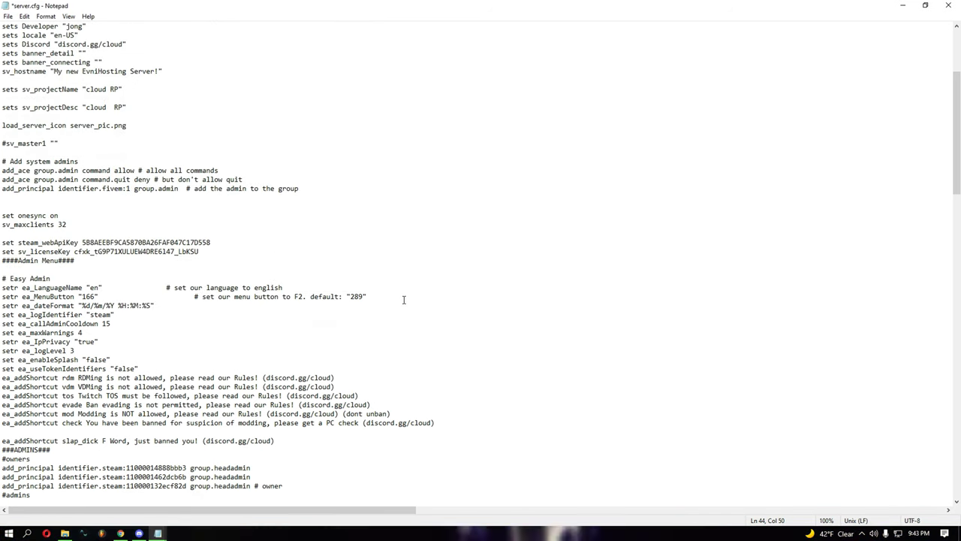
scroll(406, 304, up, 6)
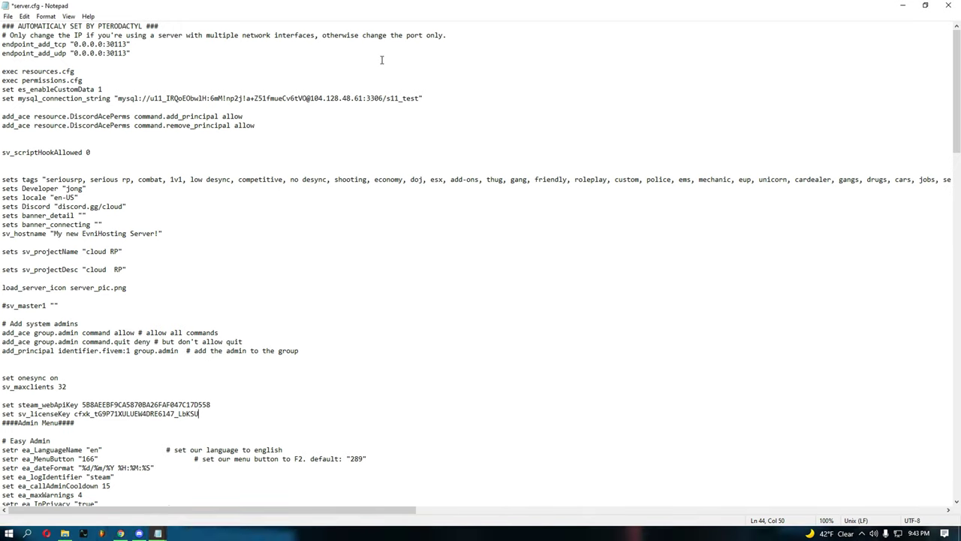
scroll(208, 197, down, 1)
scroll(209, 198, up, 1)
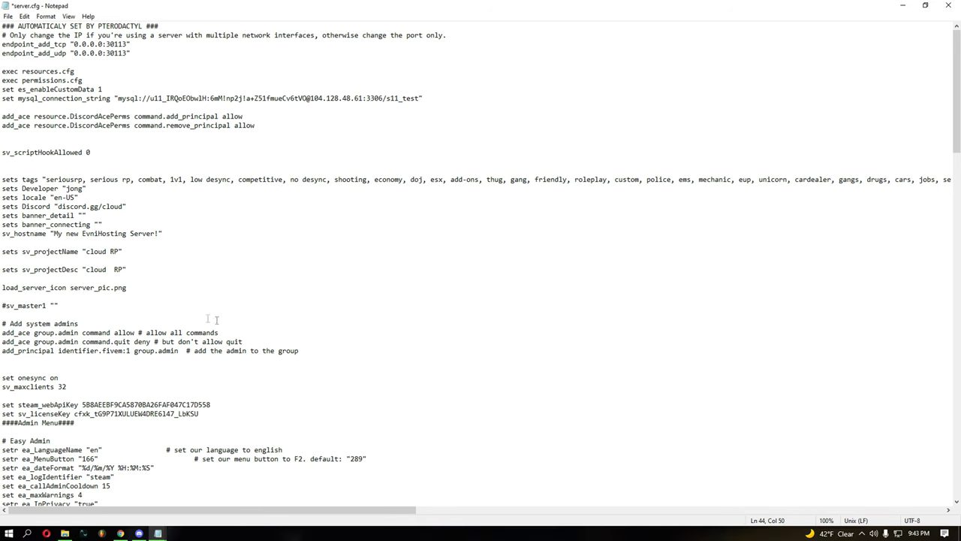
scroll(270, 306, down, 5)
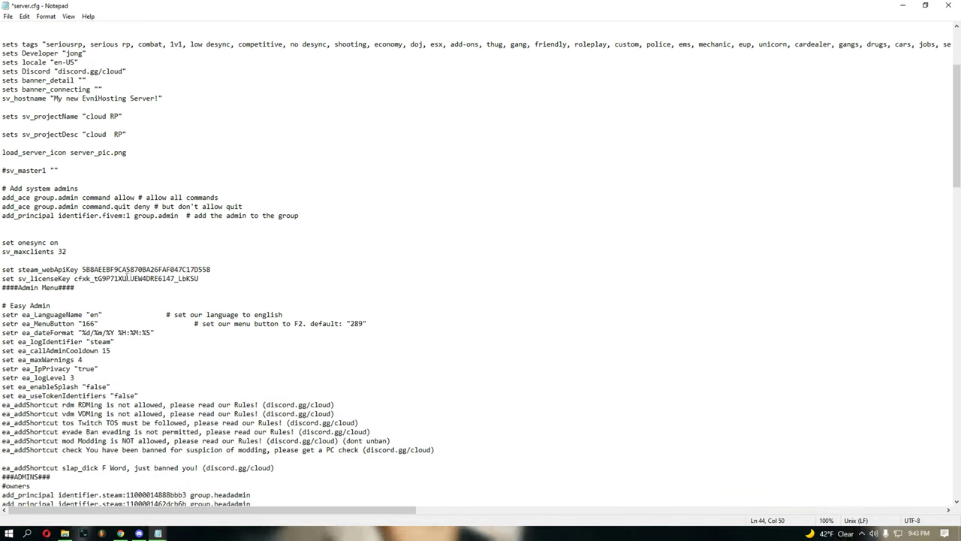
click(2, 260)
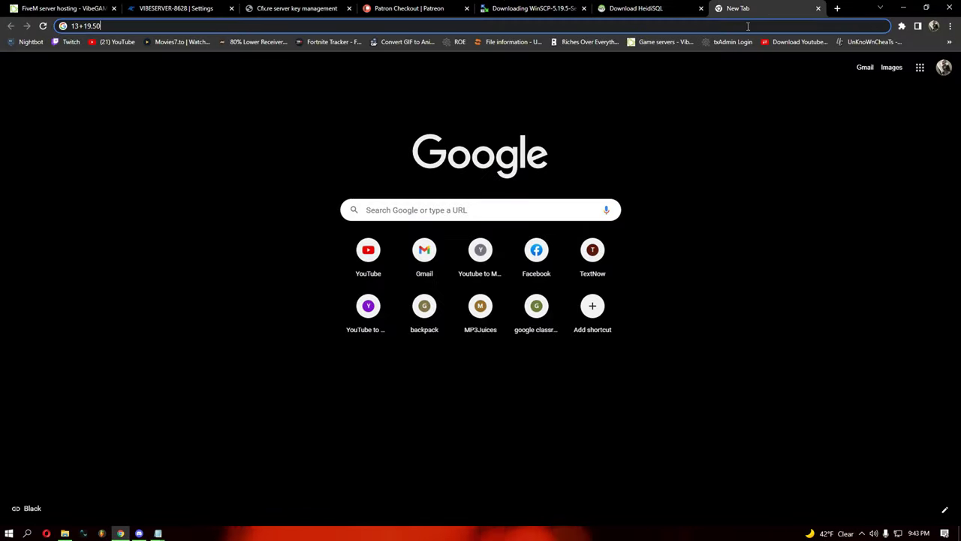
- In Chrome, search Google for "steam api key" and open the Steam Community API key page
text(stea)
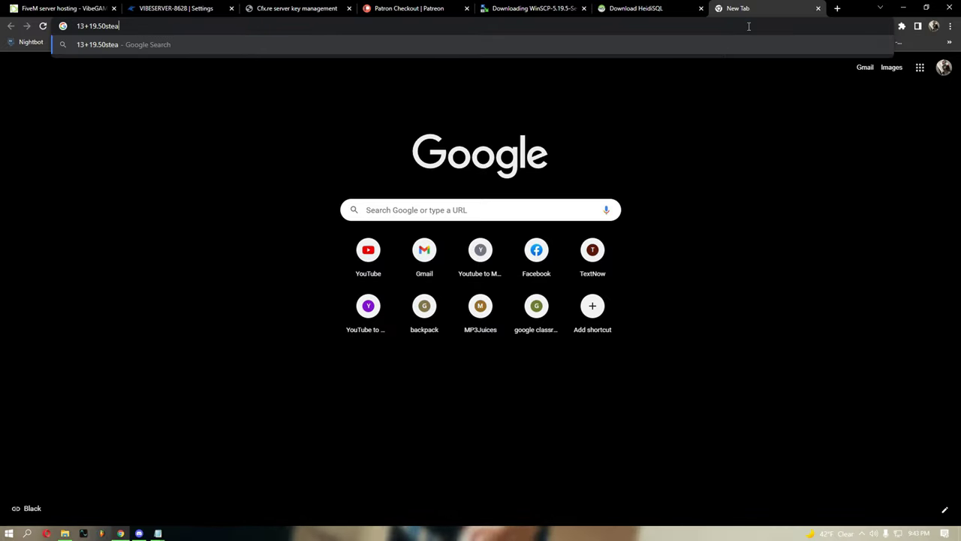
key(ctrl+a)
text(steam a)
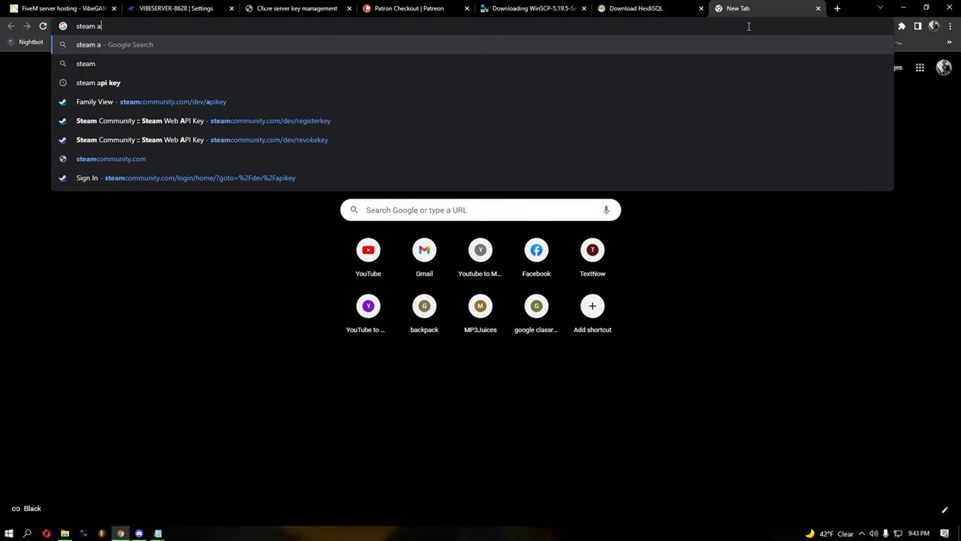
text(pi key)
key(Return)
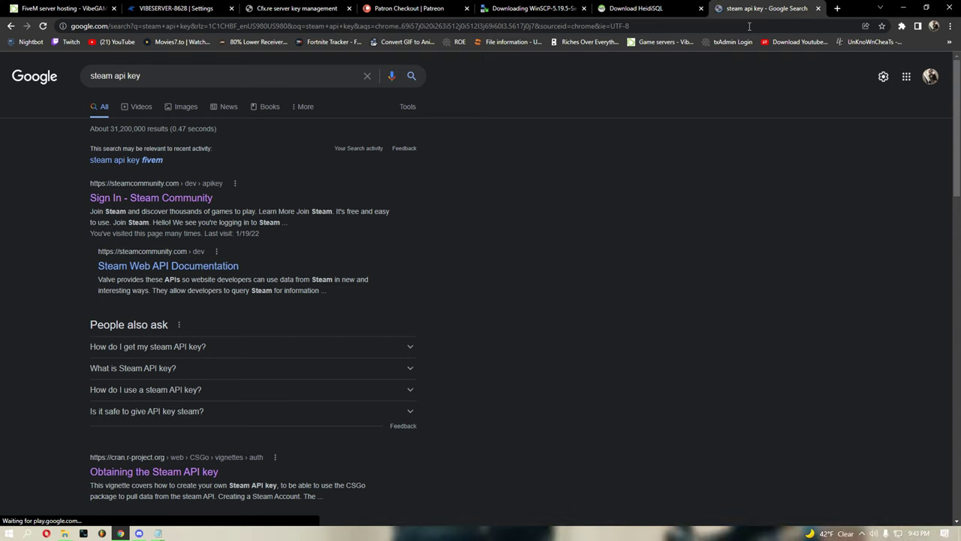
click(158, 199)
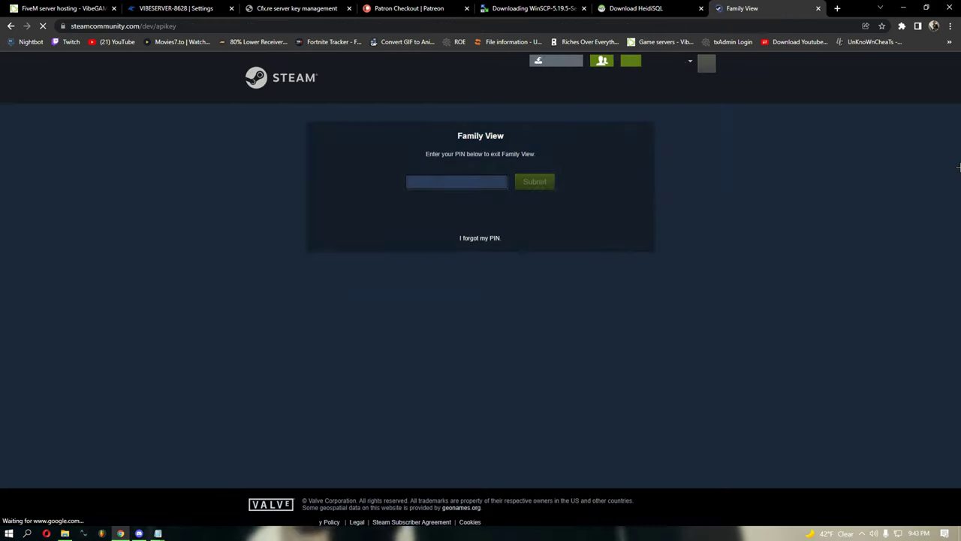
- Exit Steam's Family View with the account PIN and select the Steam Web API key on the registration page
click(435, 184)
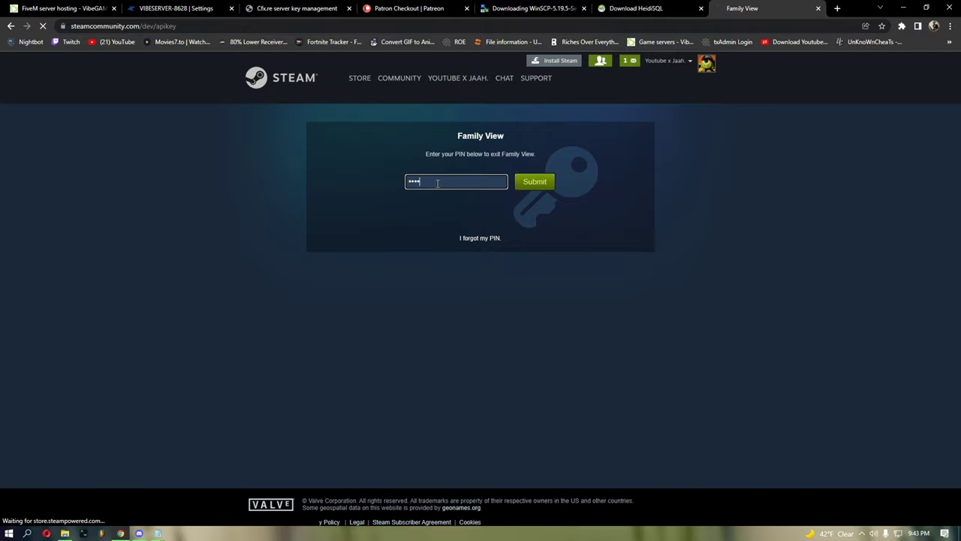
click(538, 185)
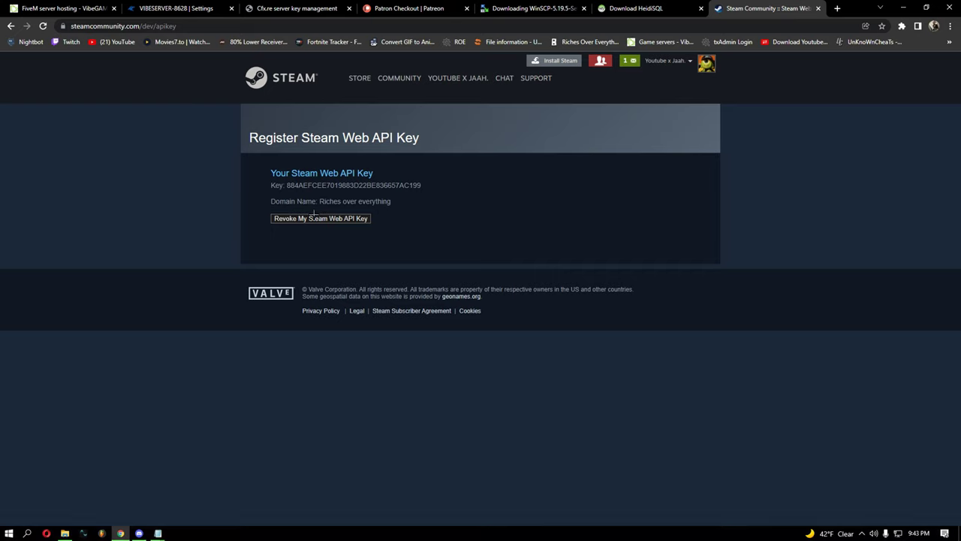
drag(286, 192, 427, 187)
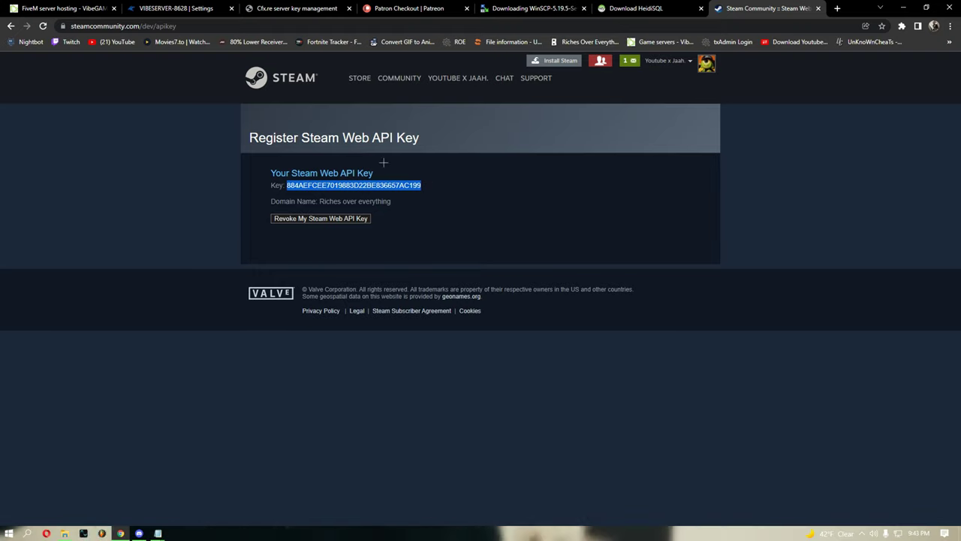
- Search Google Images for "steam api key" in a new tab and preview the Register Steam Web API Key screenshot
click(837, 7)
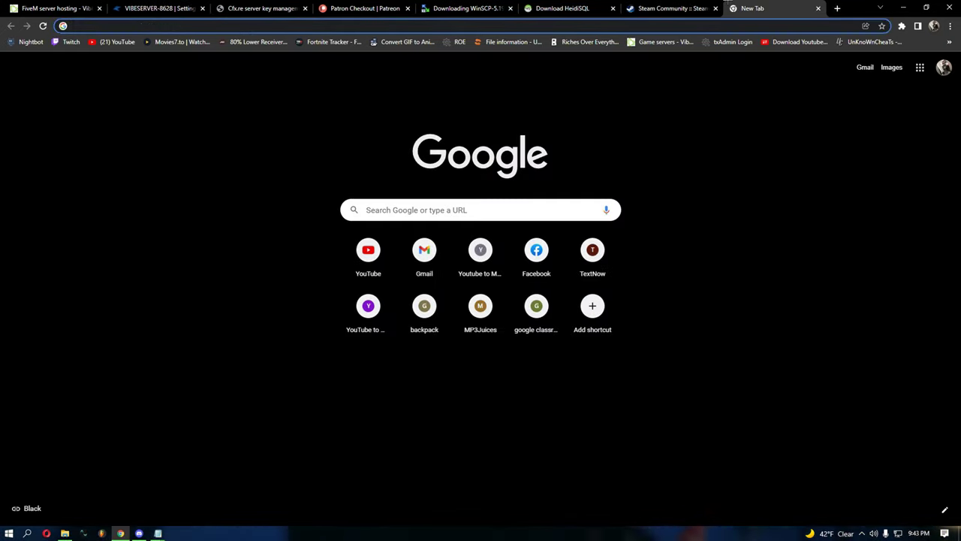
text(steam)
key(Delete)
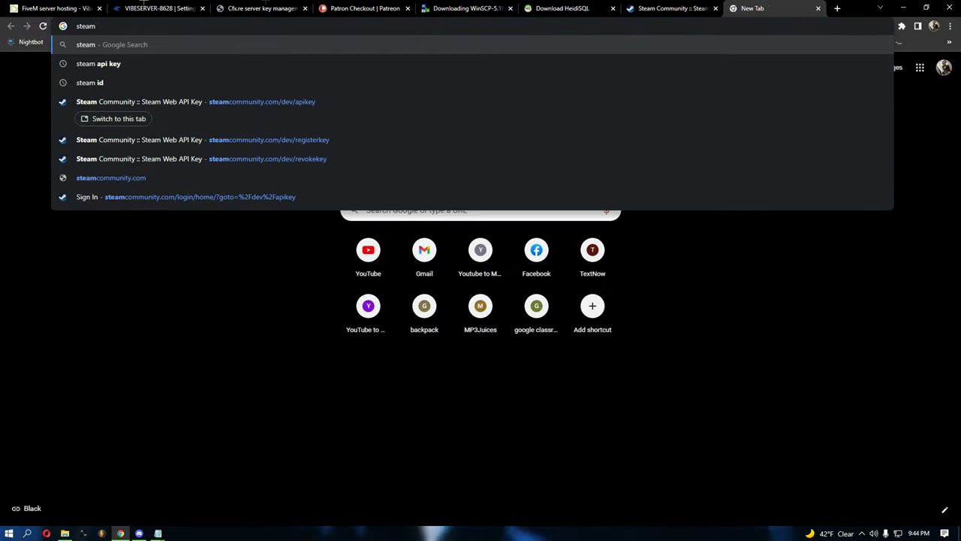
key(Down)
key(Return)
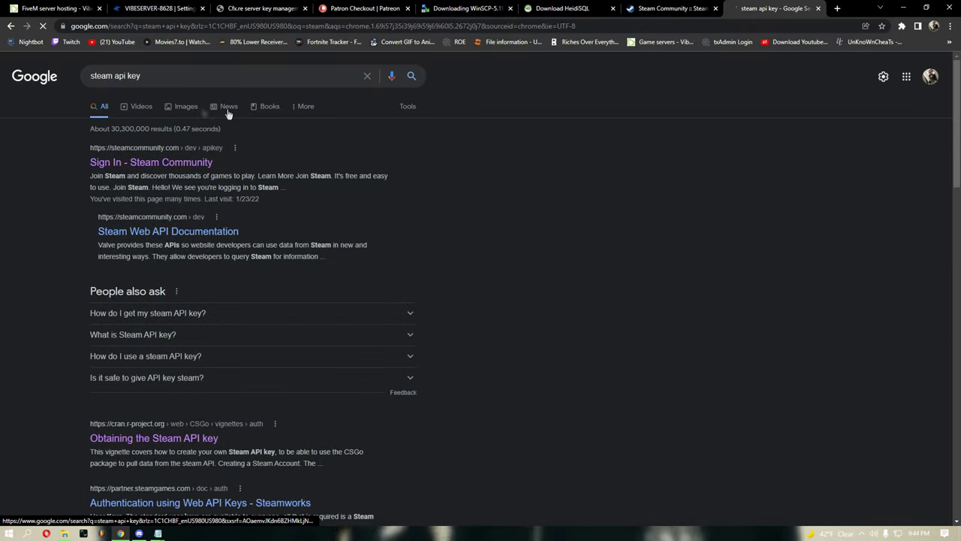
click(201, 109)
click(126, 224)
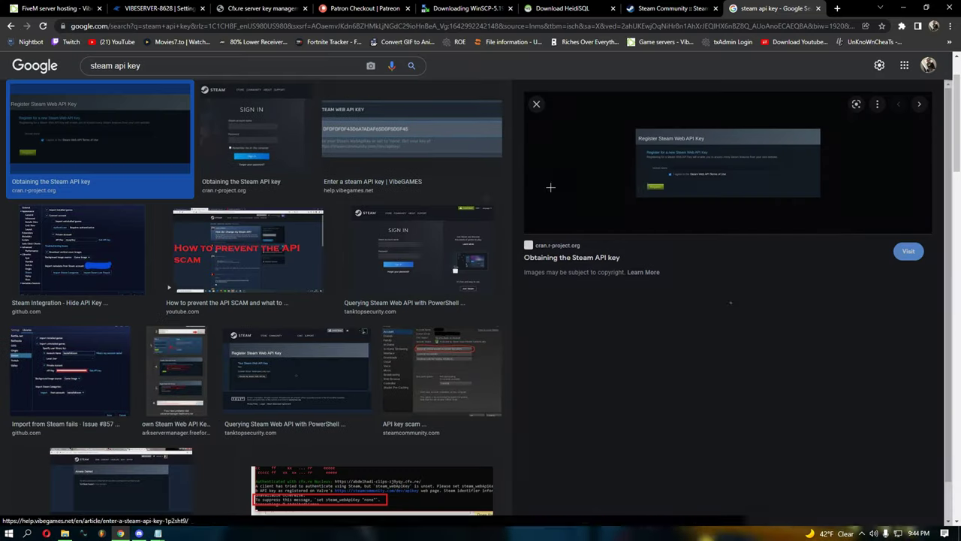
- Preview the other Steam API key image results, view the cran.r-project.org page "Obtaining the Steam API key", and close it
click(423, 143)
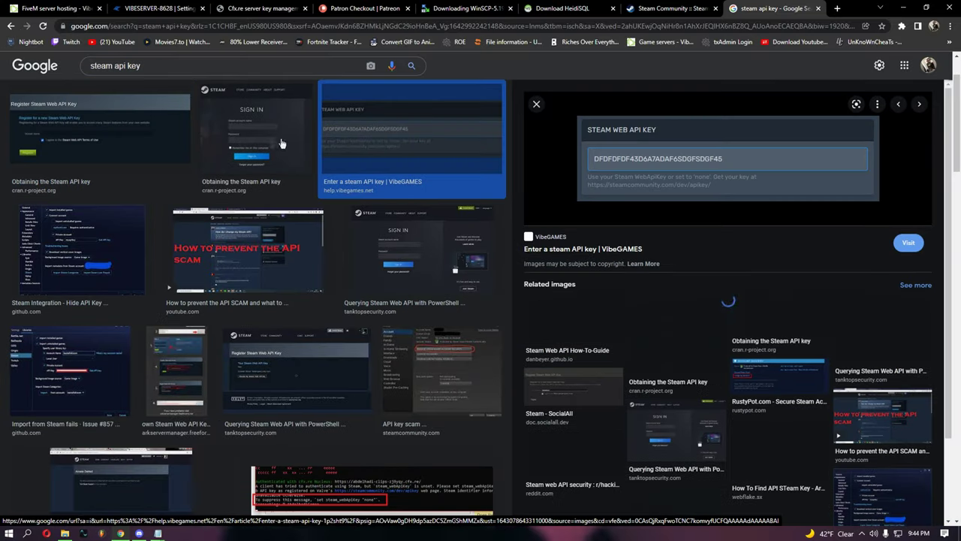
click(304, 145)
click(122, 142)
click(83, 248)
click(528, 199)
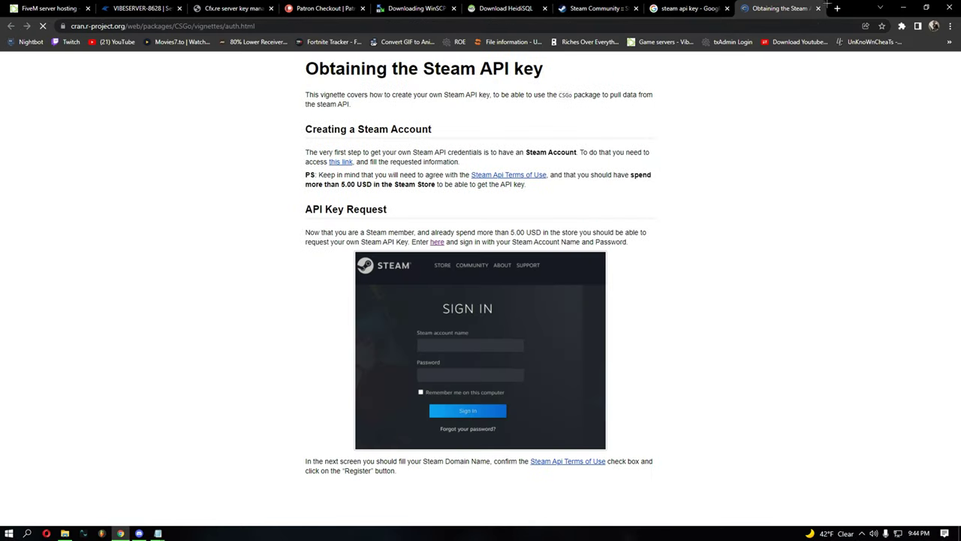
key(ctrl+w)
- Examine the domain name field, terms of use checkbox and Register button in the enlarged Register Steam Web API Key image
click(51, 145)
scroll(739, 206, up, 8)
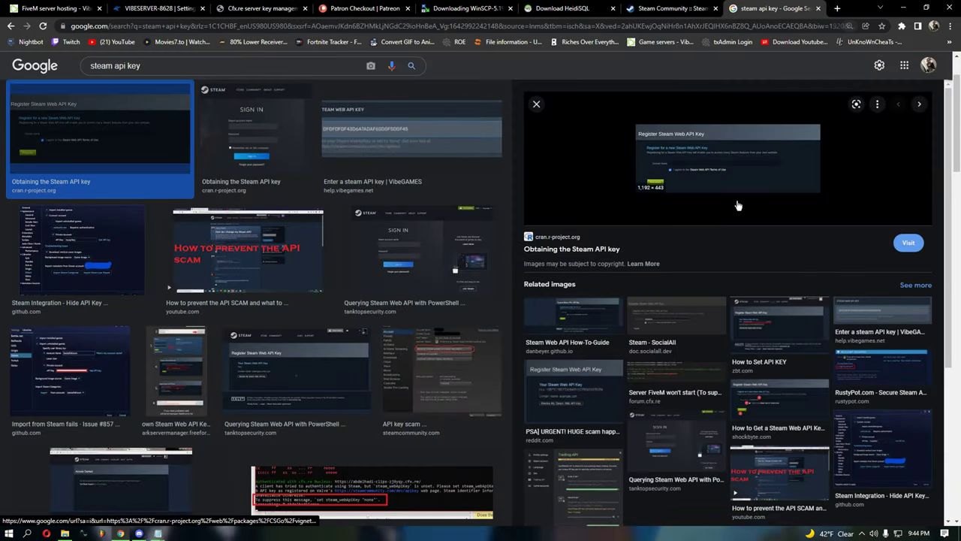
scroll(738, 206, down, 3)
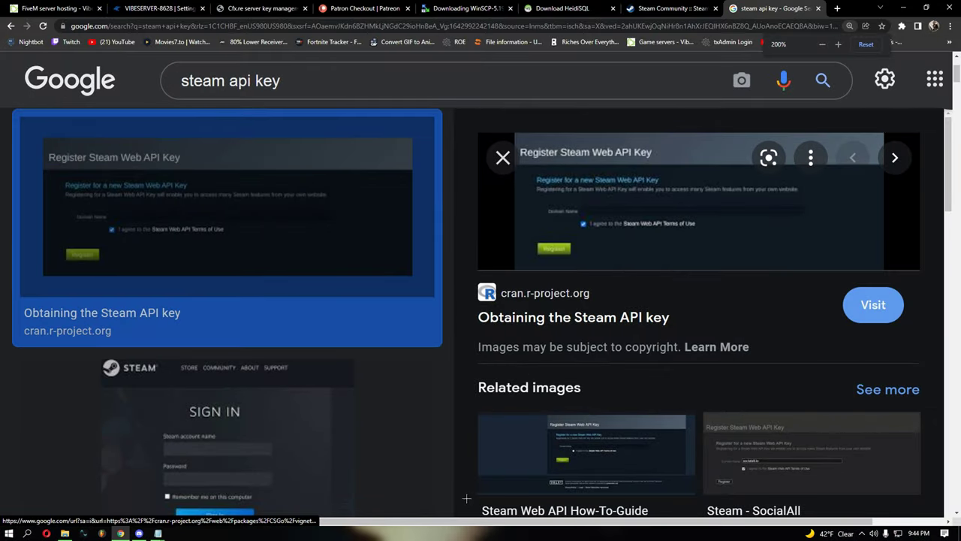
scroll(463, 521, right, 1)
scroll(578, 247, up, 3)
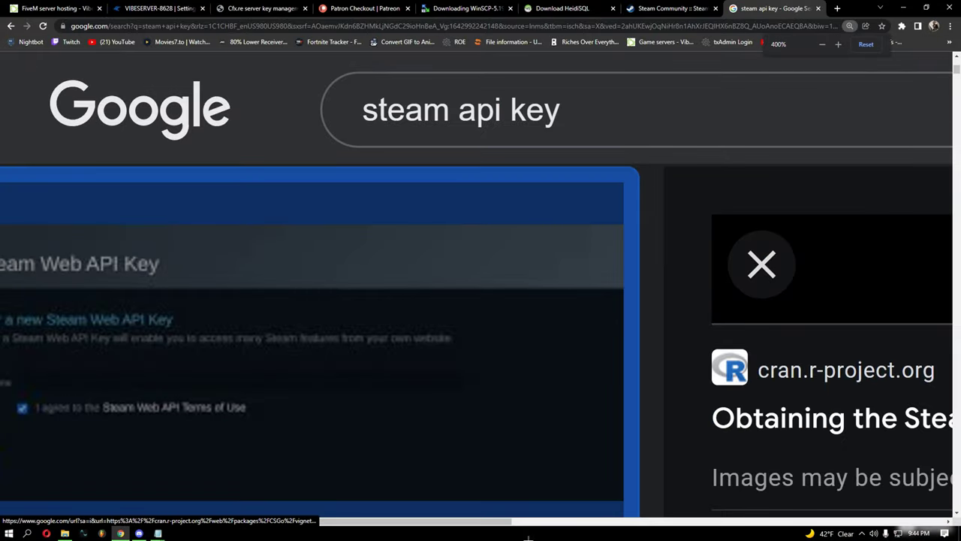
scroll(490, 521, right, 5)
scroll(770, 407, down, 3)
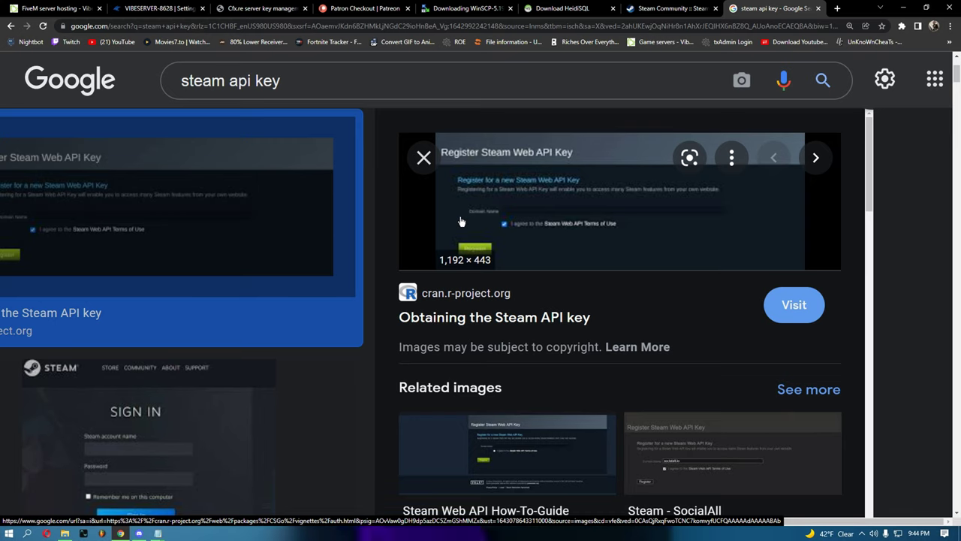
scroll(472, 249, down, 4)
- Copy the Steam Web API key from the Steam Community page and switch to the server.cfg window in Notepad
key(ctrl+shift+Tab)
triple_click(339, 185)
click(340, 185)
double_click(340, 185)
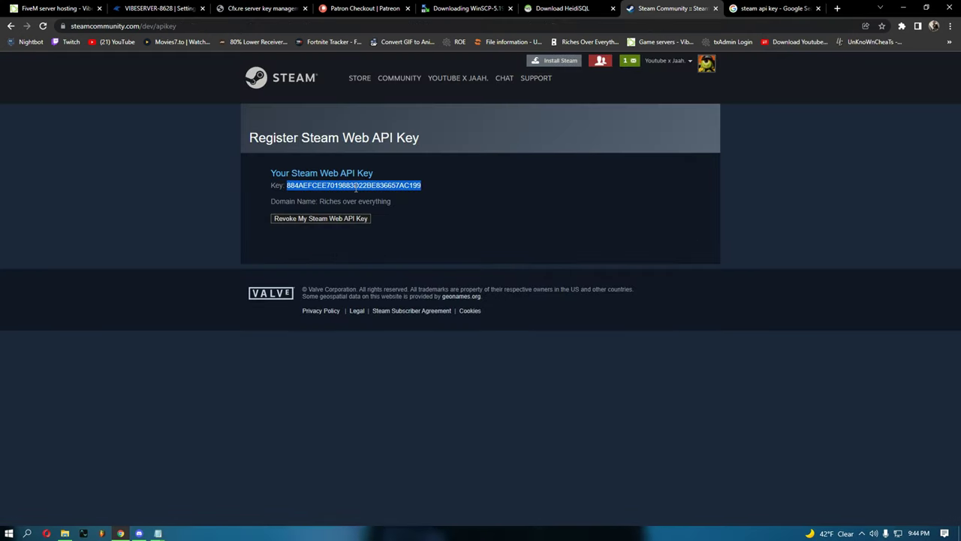
right_click(389, 186)
click(409, 193)
mouse_move(157, 533)
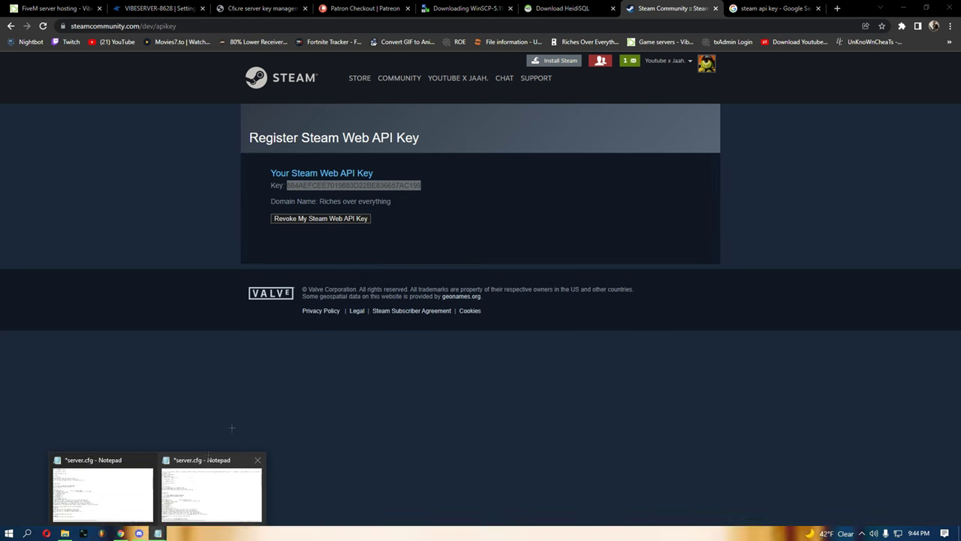
click(103, 488)
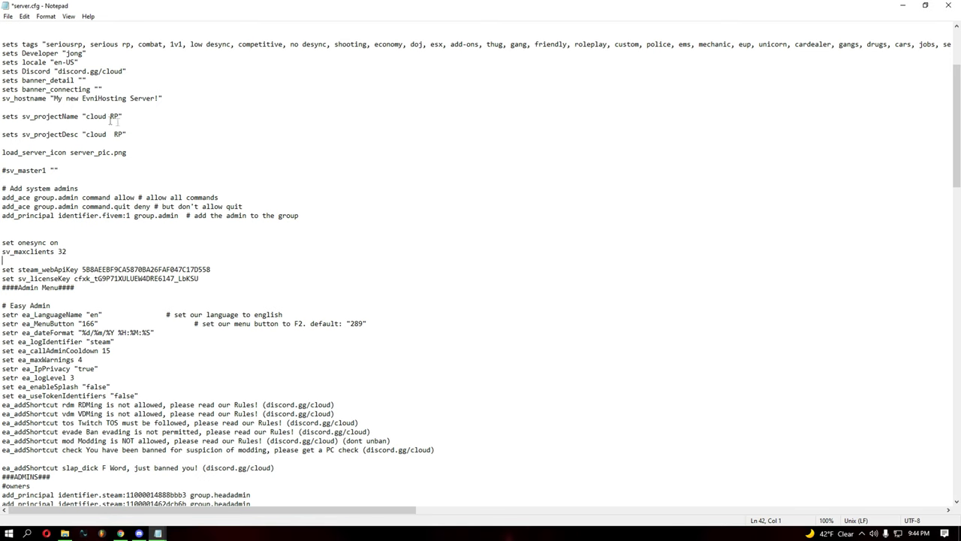